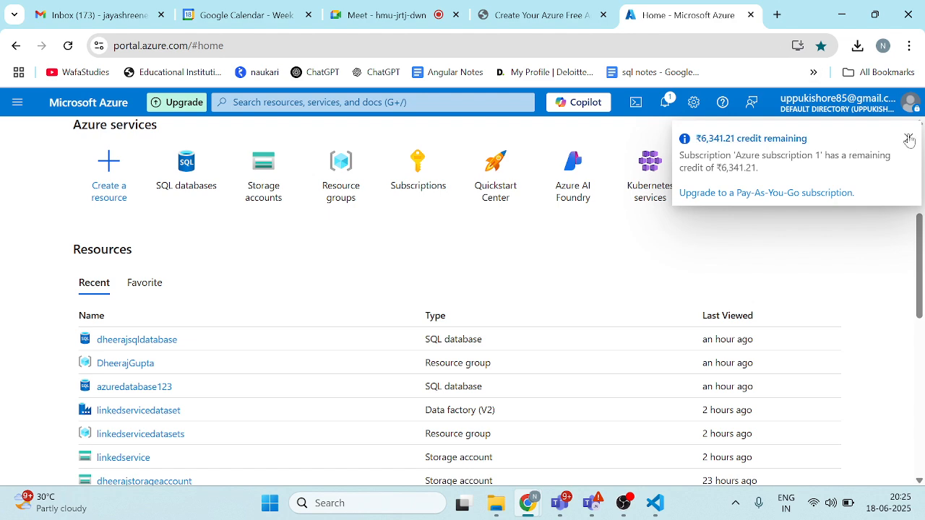
Step: Begin creating a new resource and search the marketplace for azure data factory
left_click(909, 138)
scroll(318, 273, "up", 4)
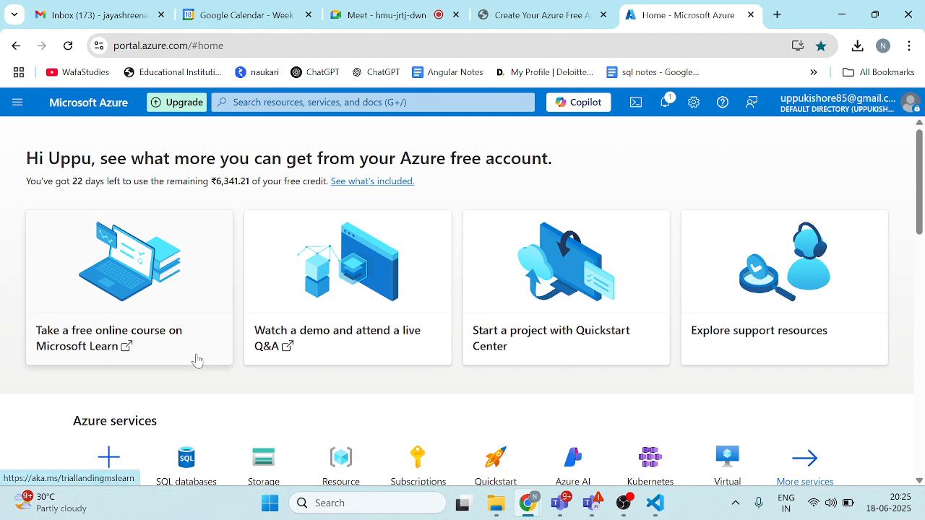
scroll(195, 357, "down", 3)
left_click(112, 276)
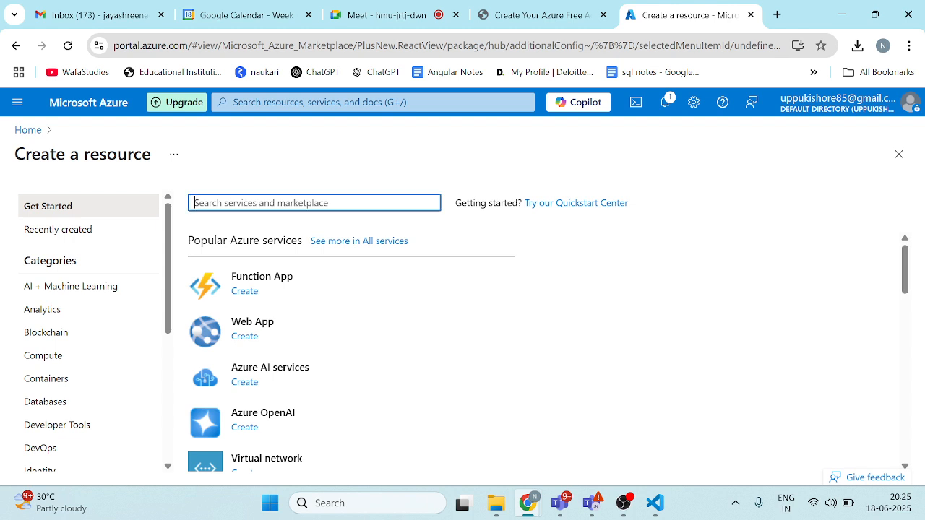
type("a")
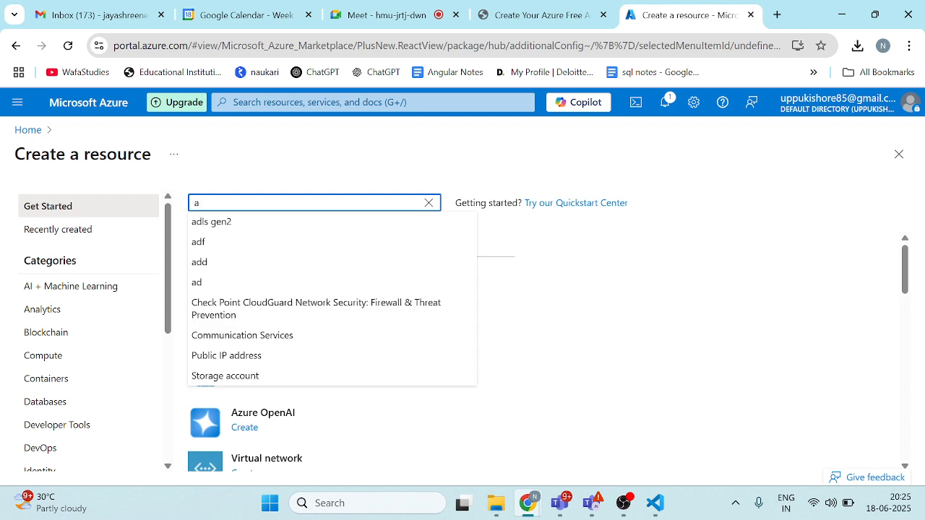
type("dzure")
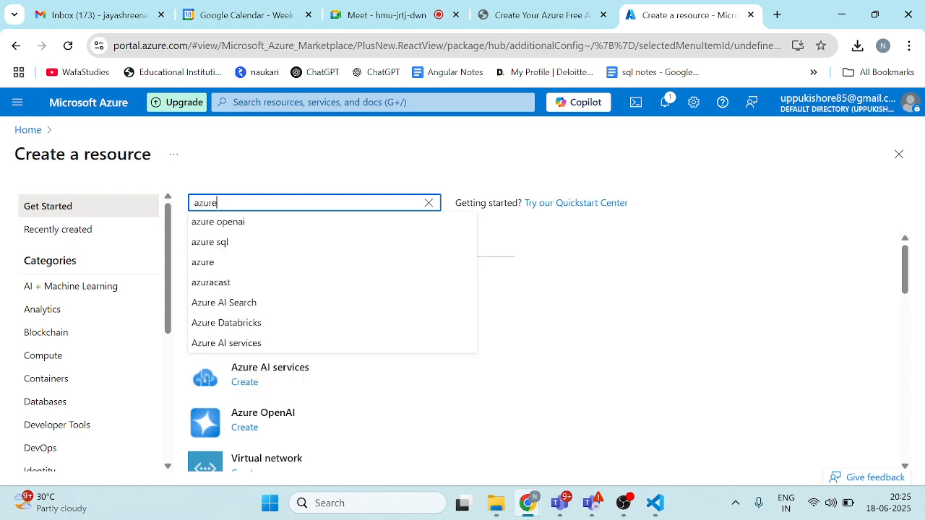
type(" da")
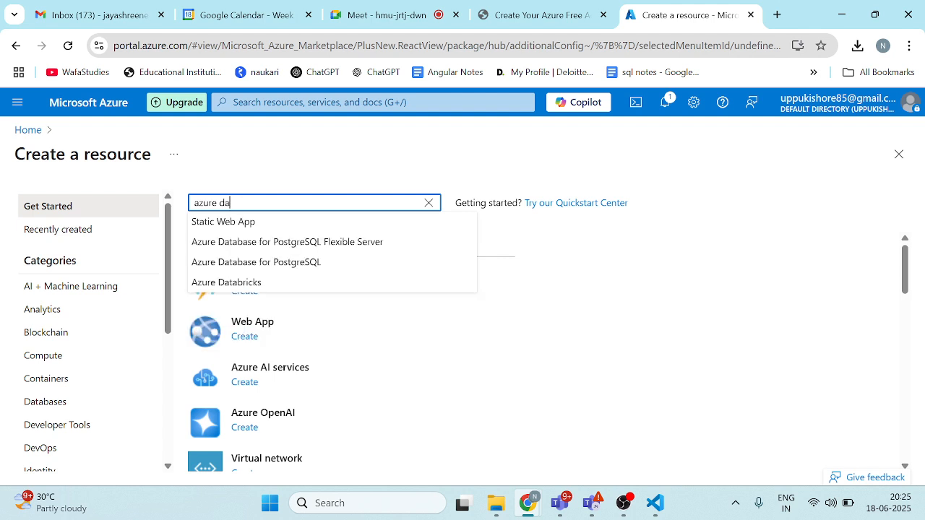
type("t")
left_click(259, 224)
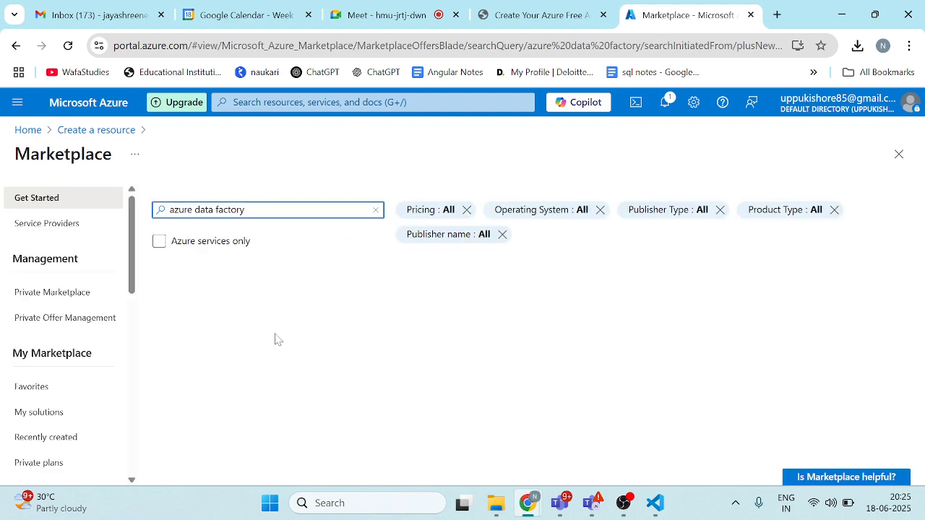
Step: Choose Microsoft's Data Factory service from the search results and start creating it
scroll(347, 417, "down", 2)
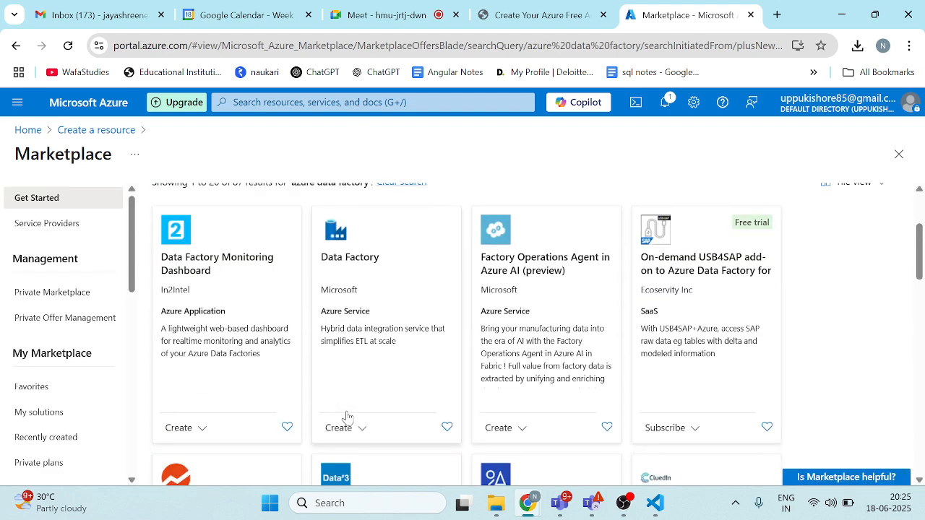
left_click(395, 298)
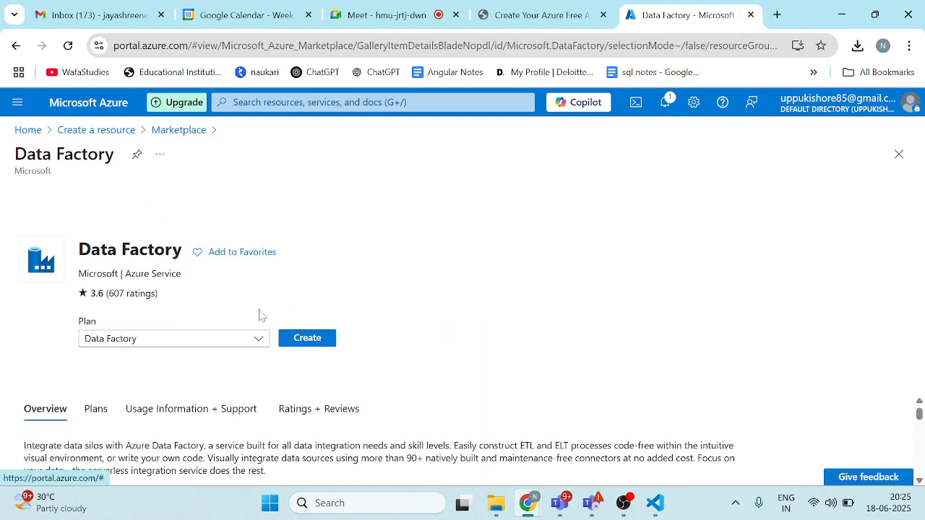
left_click(316, 340)
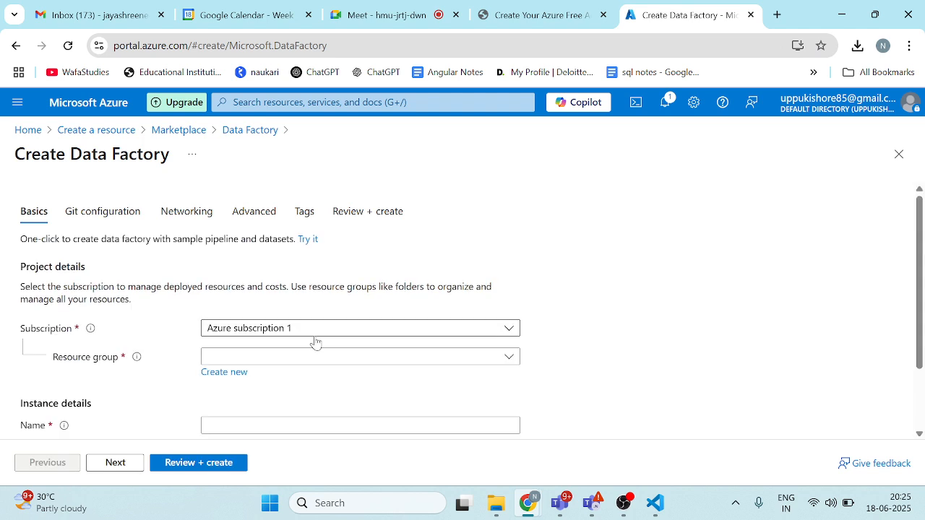
Step: Create a new resource group named Linkedservice123 for the data factory
scroll(517, 300, "down", 1)
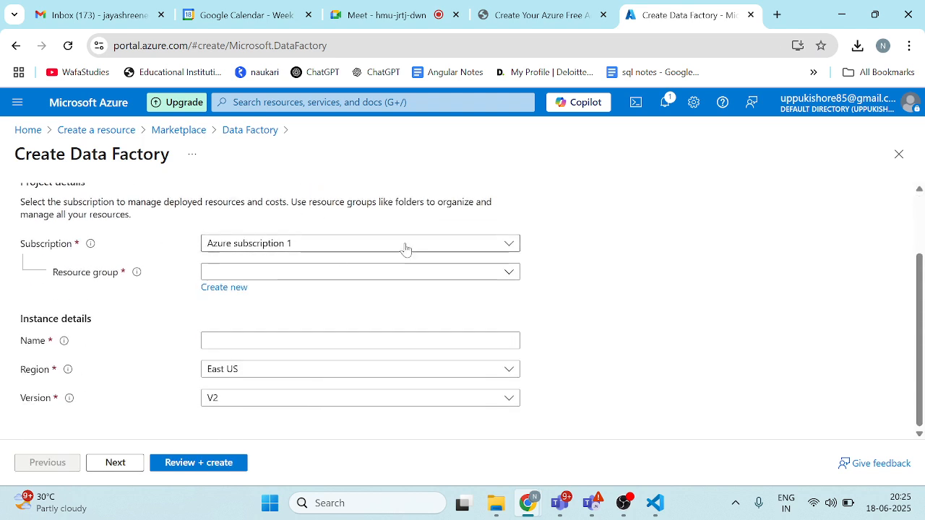
left_click(219, 289)
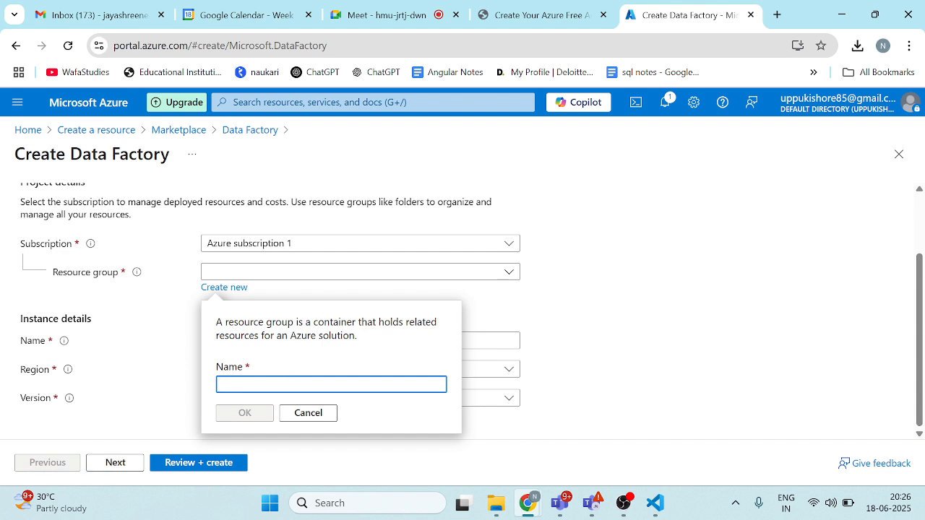
type("L")
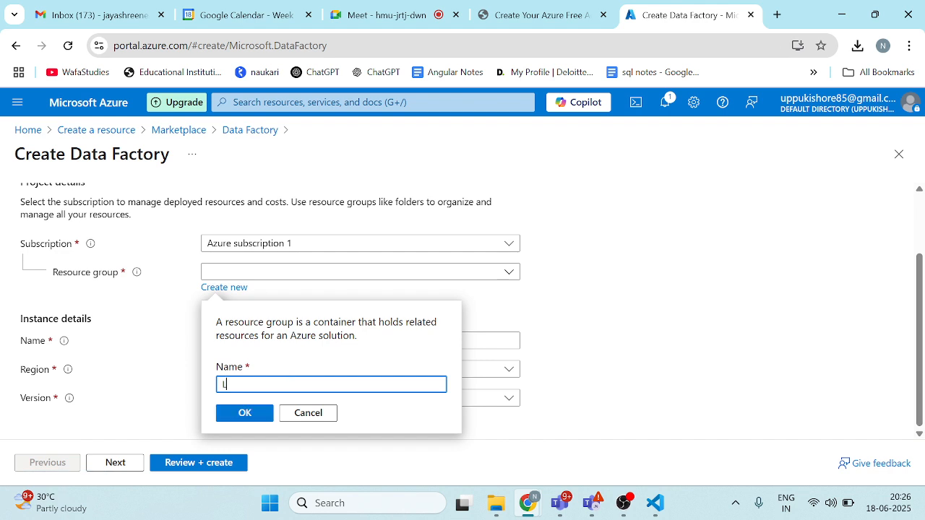
type("inkedservice123")
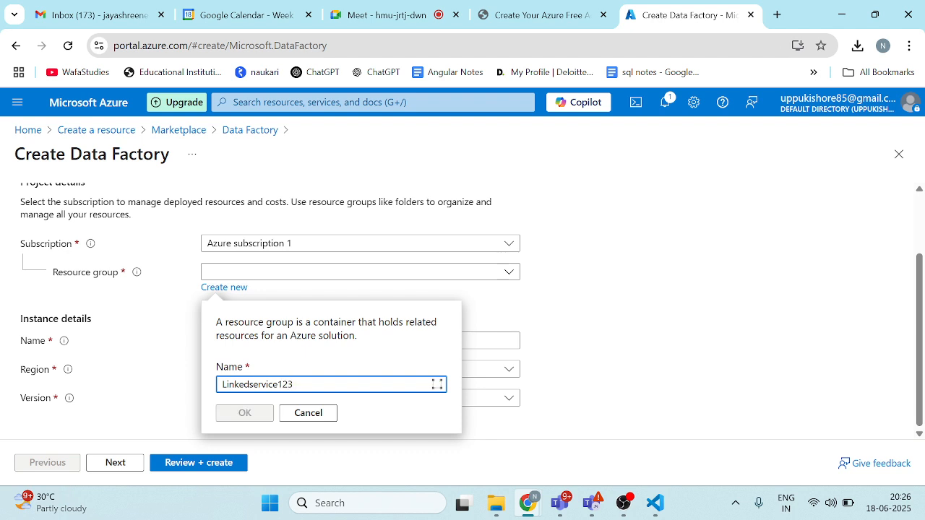
left_click(246, 413)
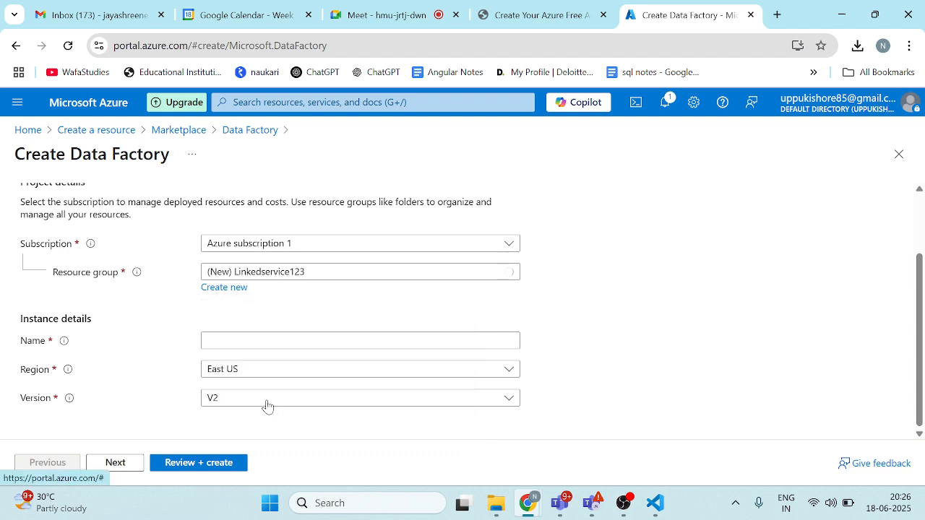
Step: Name the data factory instance Linkedservice123
left_click(233, 340)
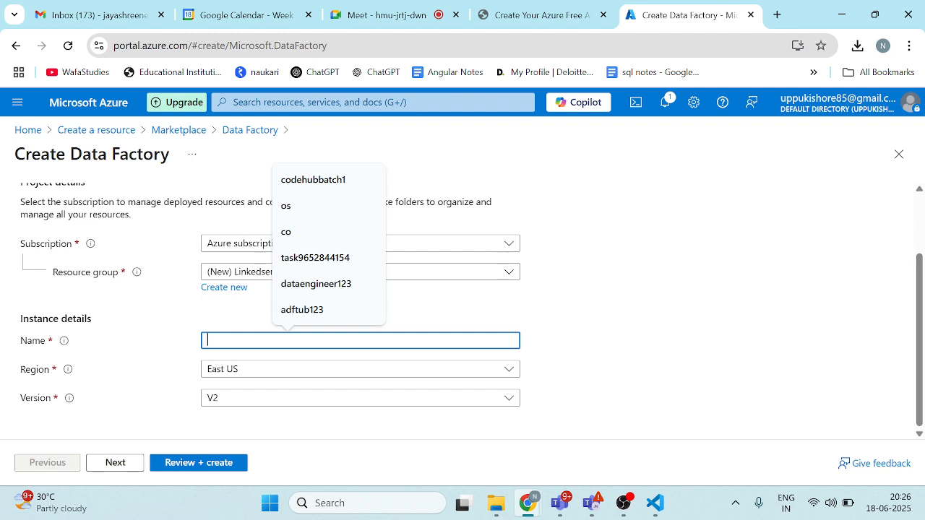
type("Link")
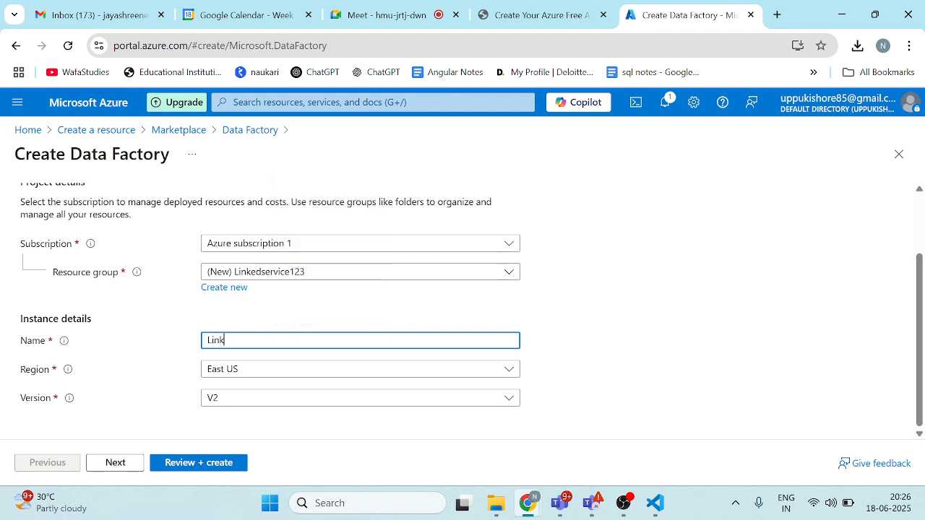
type("edservice123")
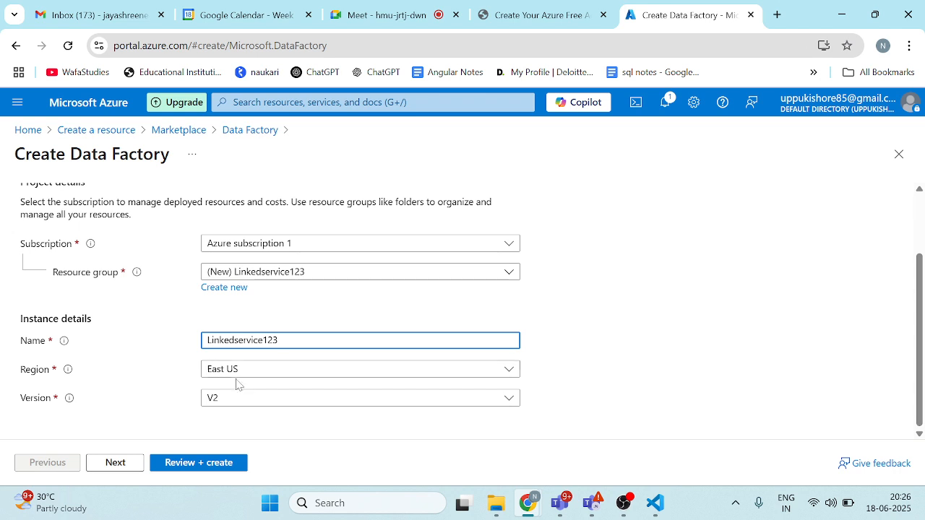
Step: Keep Git set to be configured later, review the data factory settings and submit the deployment
left_click(126, 464)
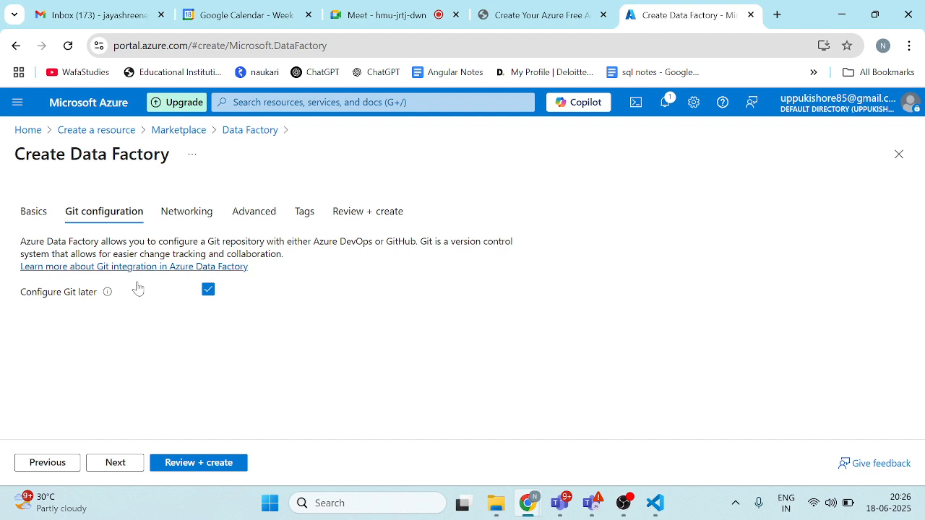
left_click(192, 464)
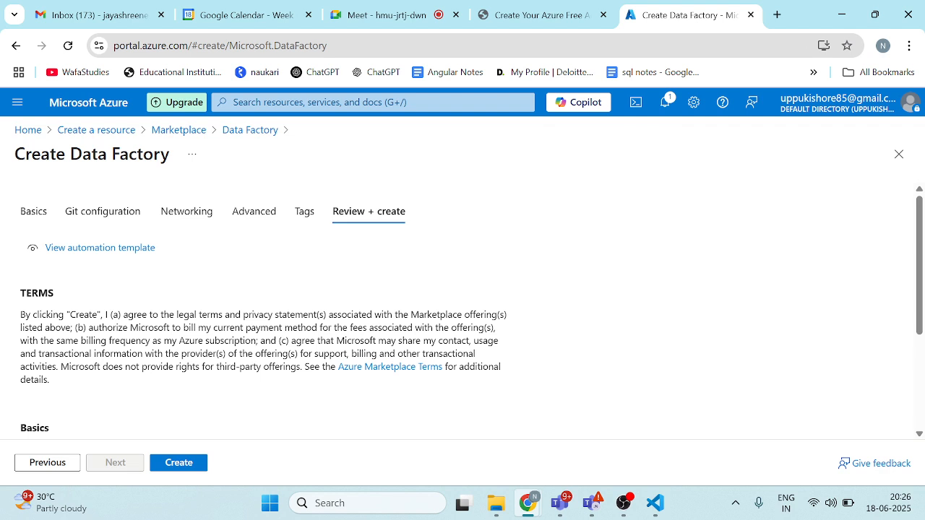
left_click(190, 464)
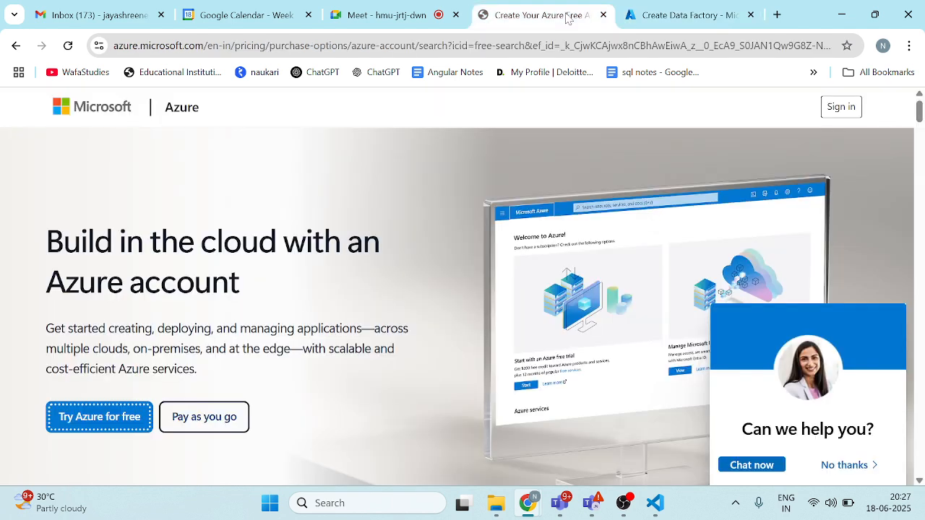
Step: Close the Azure free account page and open the deployed Linkedservice123 data factory from its resource group
left_click(533, 16)
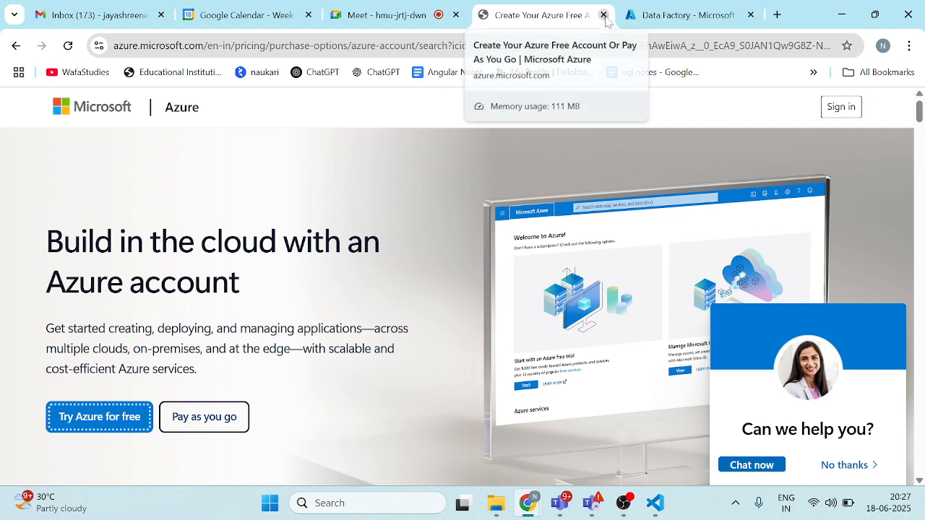
left_click(604, 15)
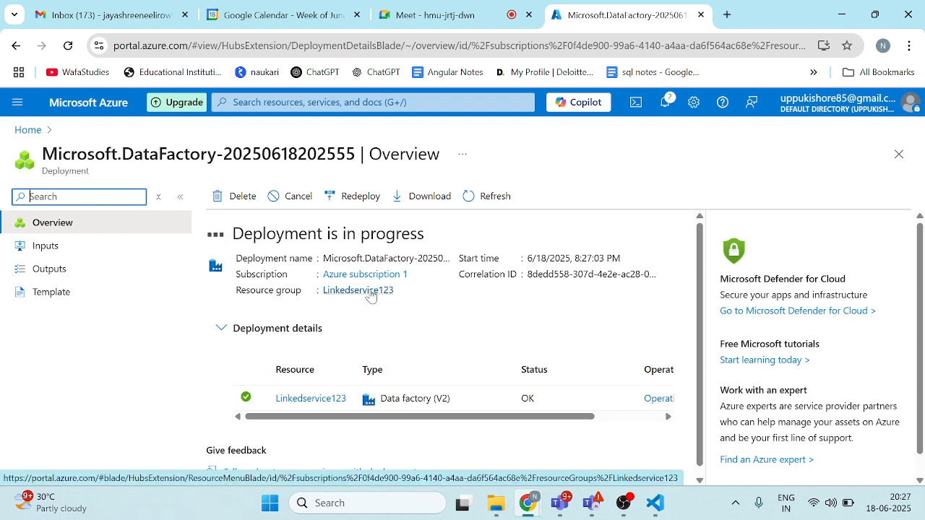
scroll(371, 295, "down", 1)
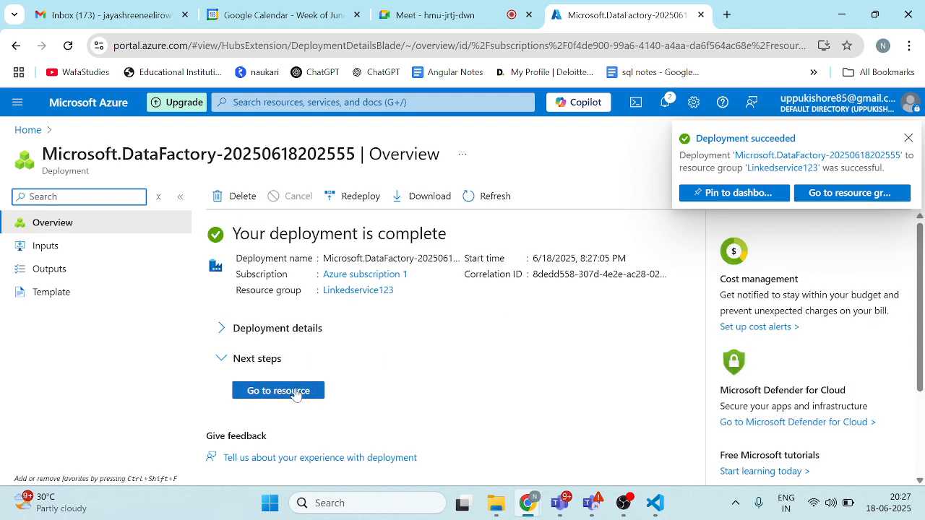
left_click(294, 393)
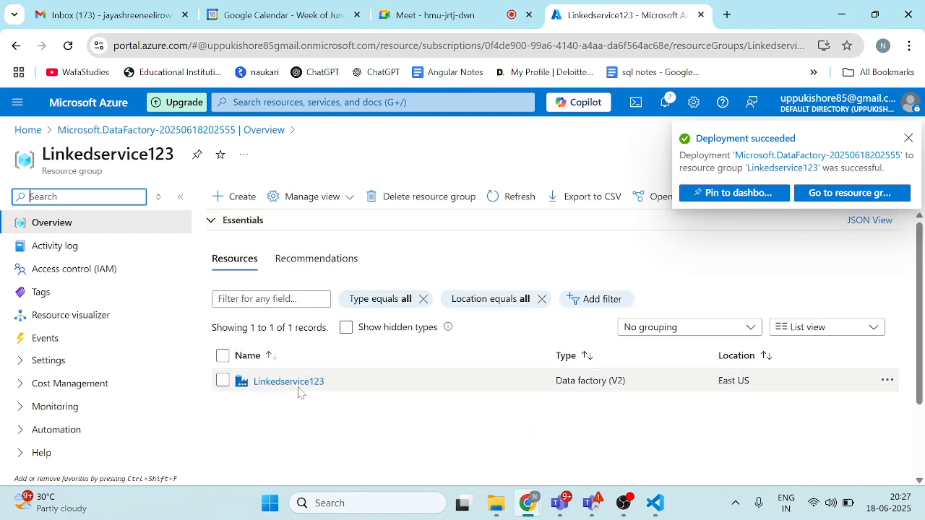
left_click(300, 387)
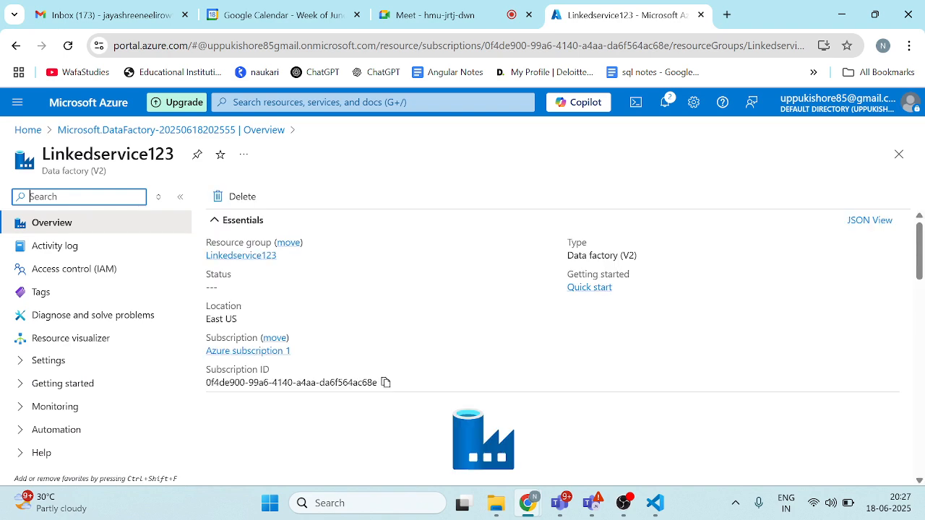
Step: Launch Azure Data Factory Studio for Linkedservice123 and look over its home page
scroll(404, 319, "down", 4)
scroll(405, 320, "up", 2)
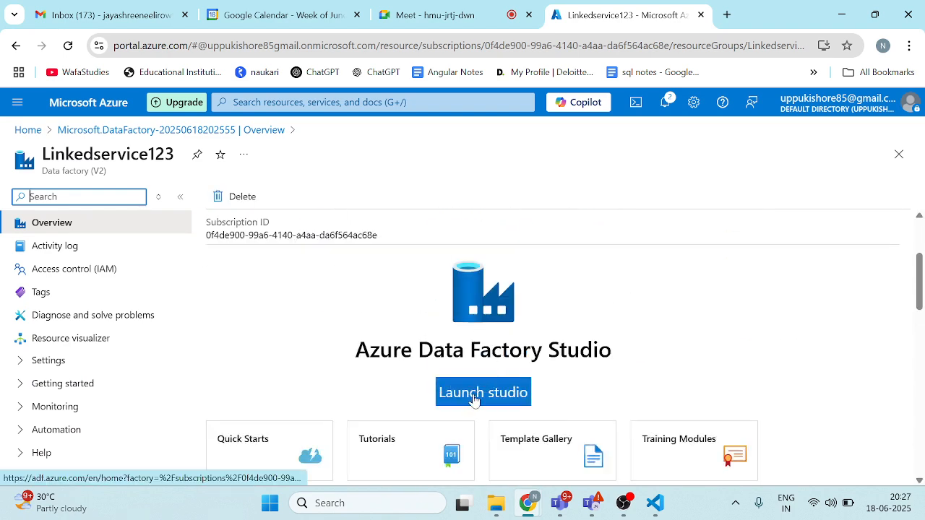
left_click(473, 399)
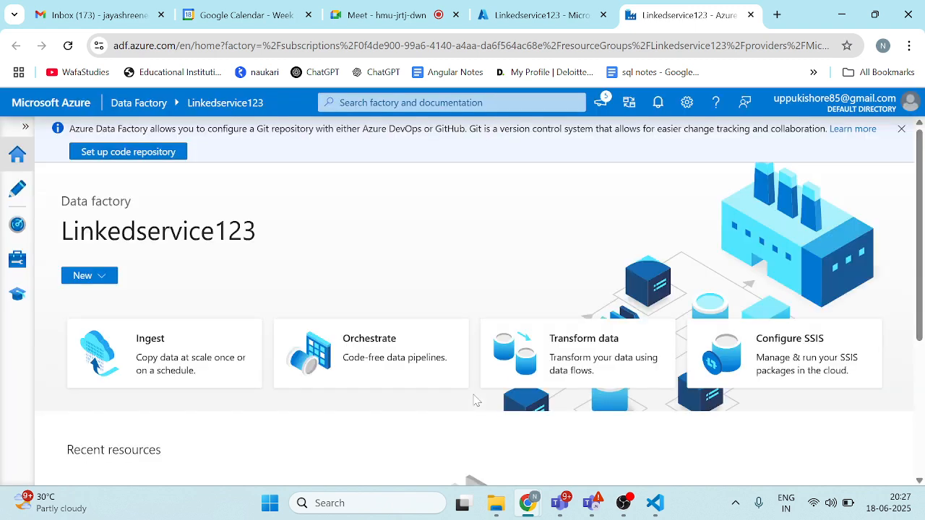
scroll(248, 394, "down", 3)
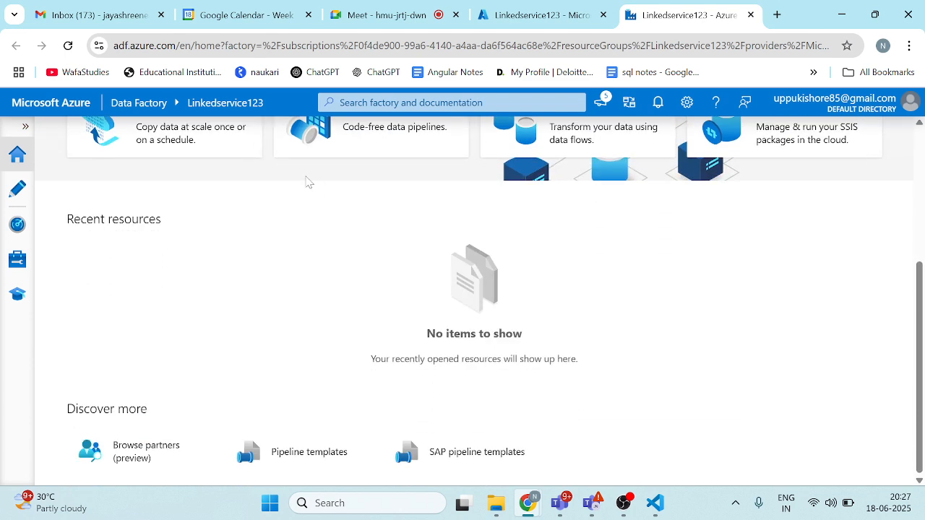
scroll(307, 181, "up", 3)
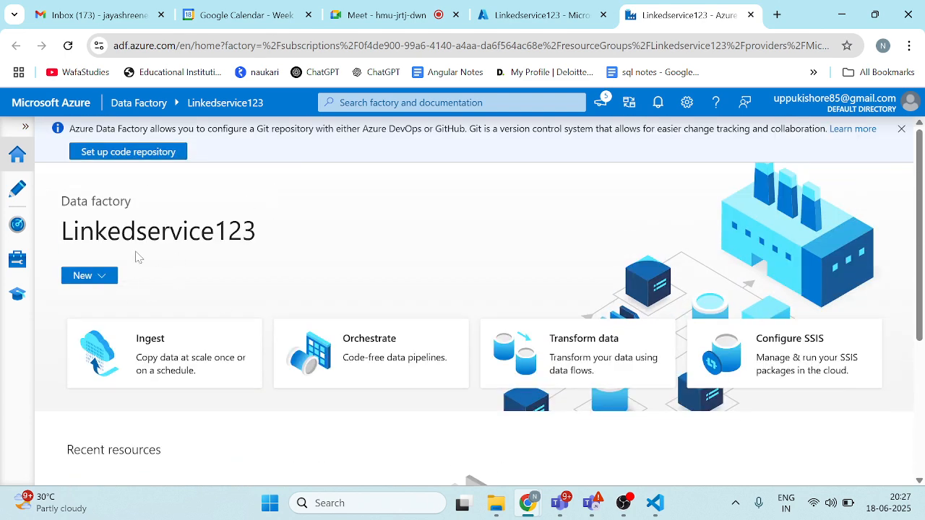
Step: Return to the Azure portal home, begin creating another resource and search the marketplace for storage account
left_click(543, 17)
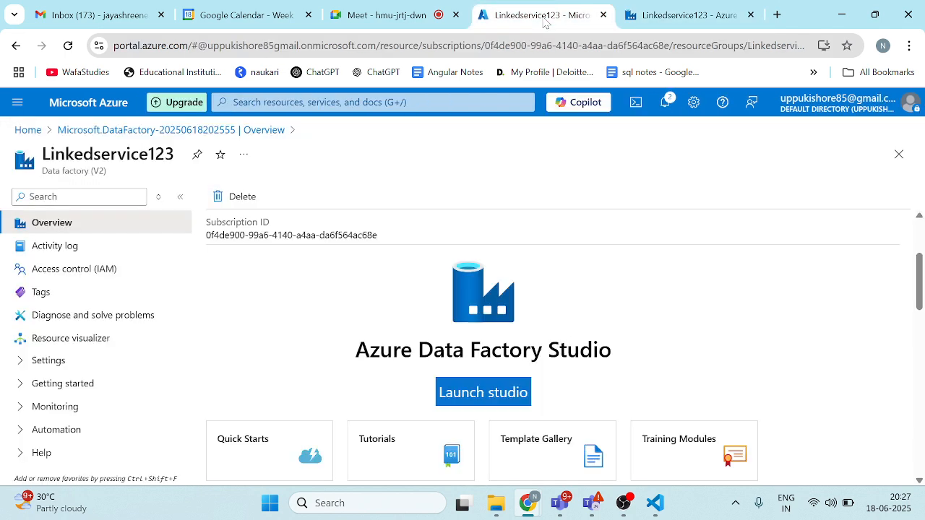
left_click(32, 132)
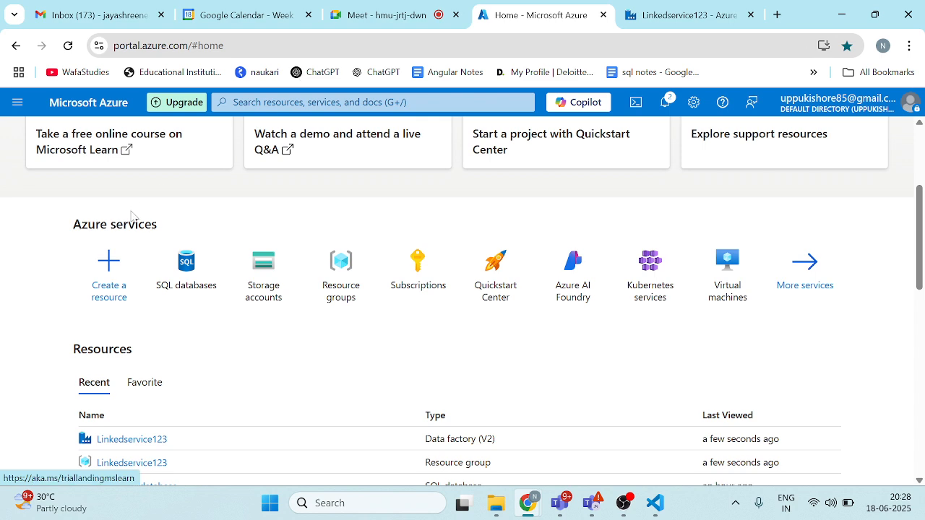
scroll(87, 181, "up", 2)
left_click(110, 375)
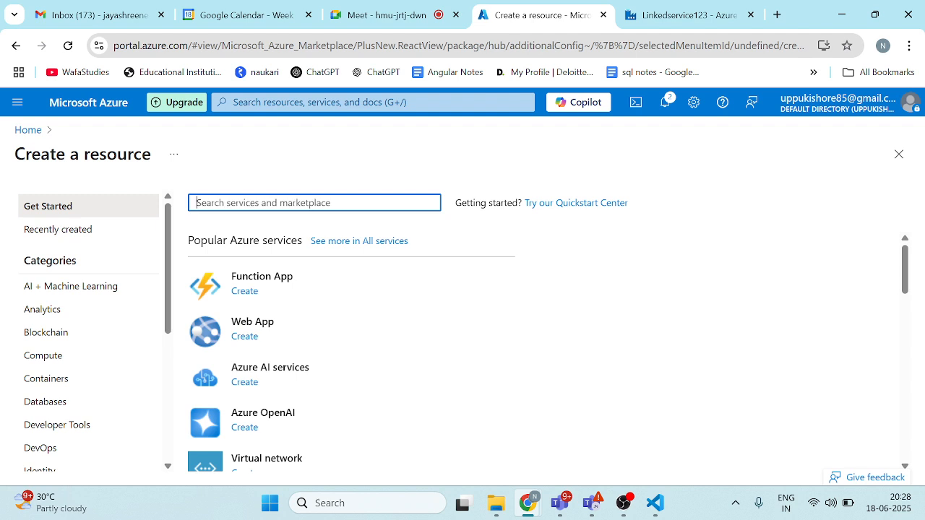
type("az")
key("BackSpace")
key("BackSpace")
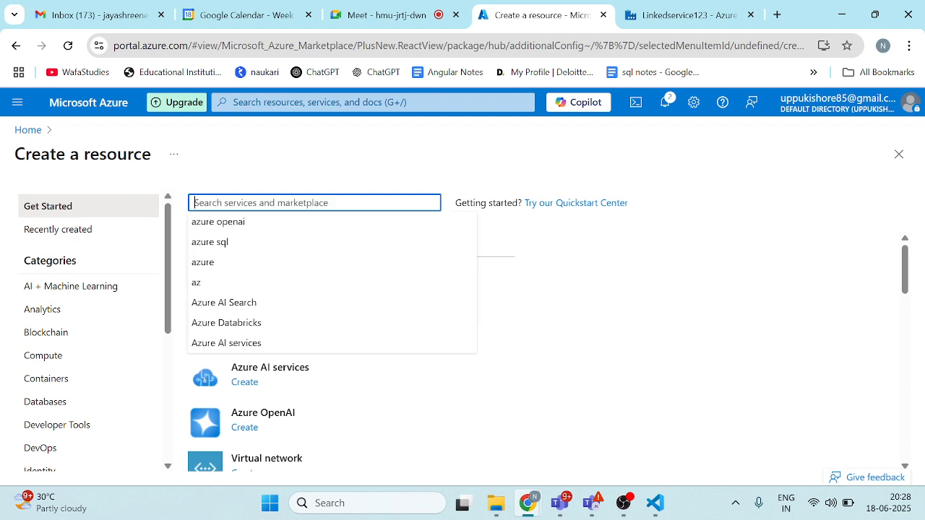
type("sto")
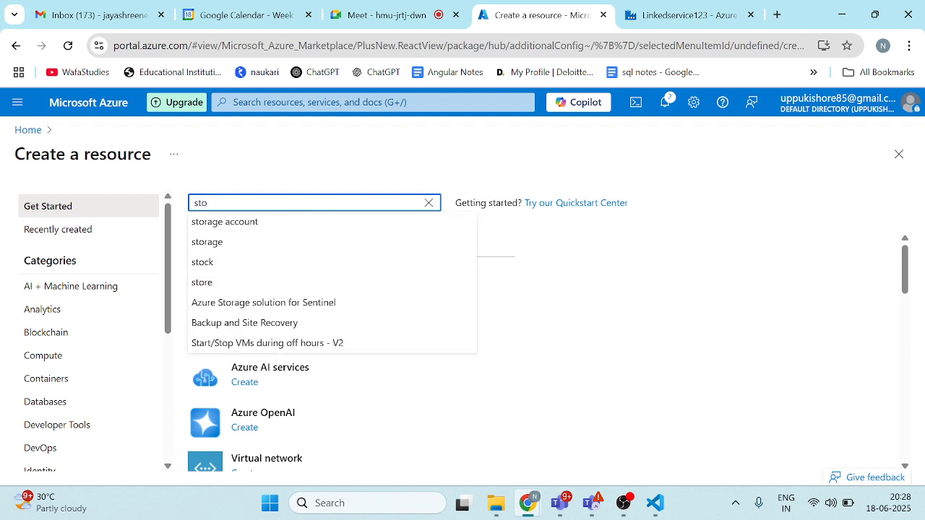
left_click(233, 224)
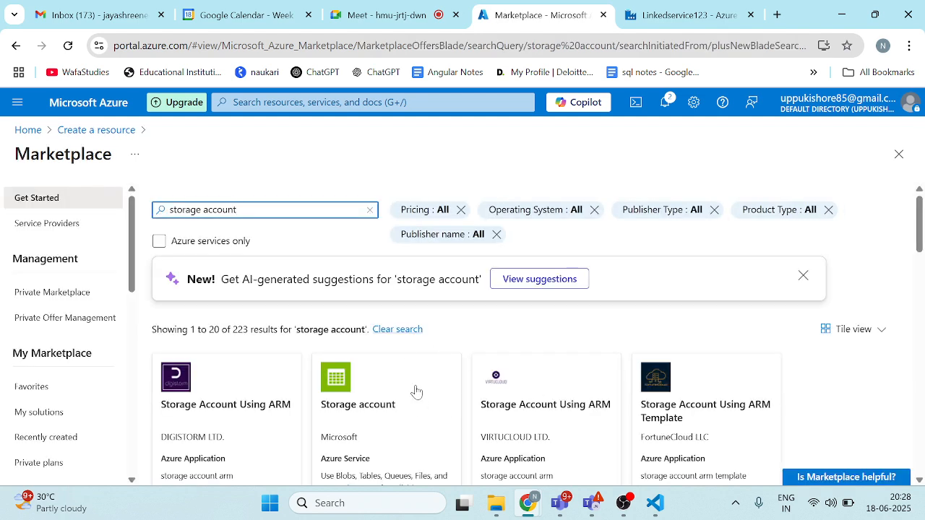
Step: Begin creating Microsoft's Storage account resource and assign it a new resource group named linkedstorage123
left_click(417, 391)
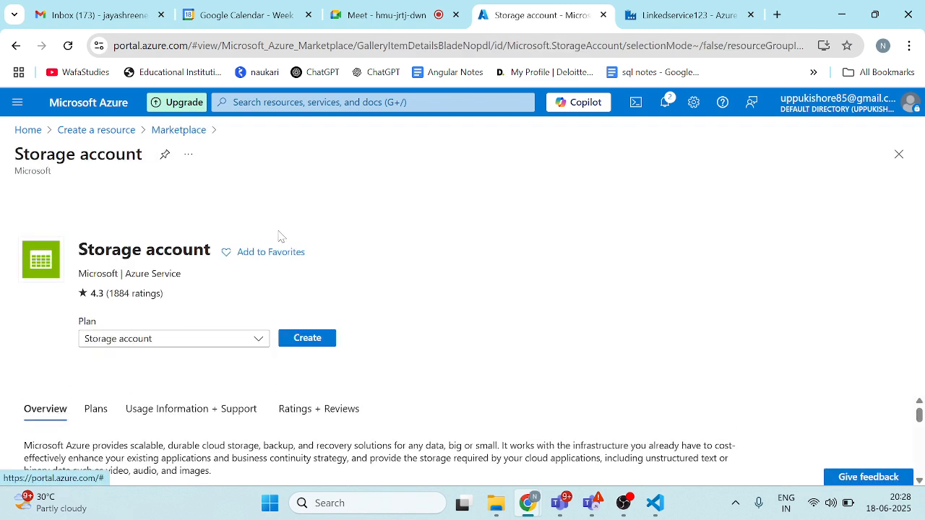
left_click(310, 341)
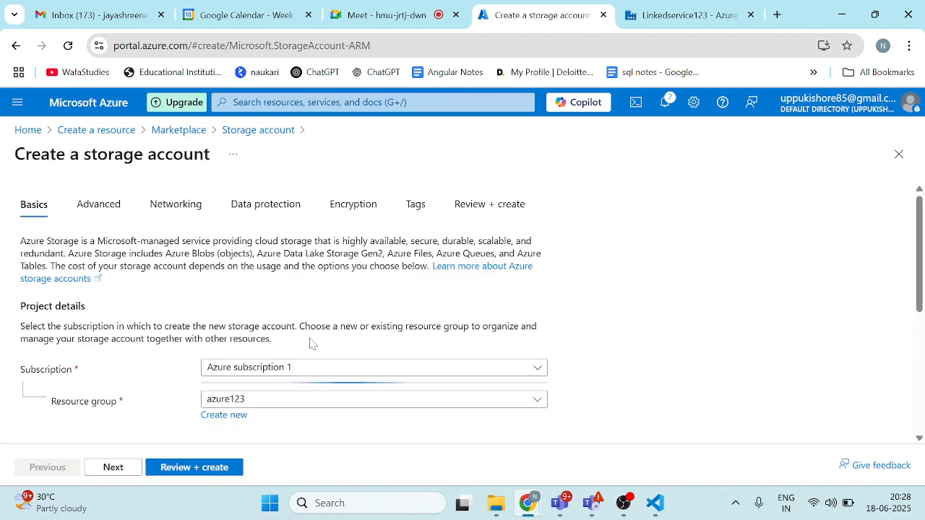
scroll(217, 262, "down", 2)
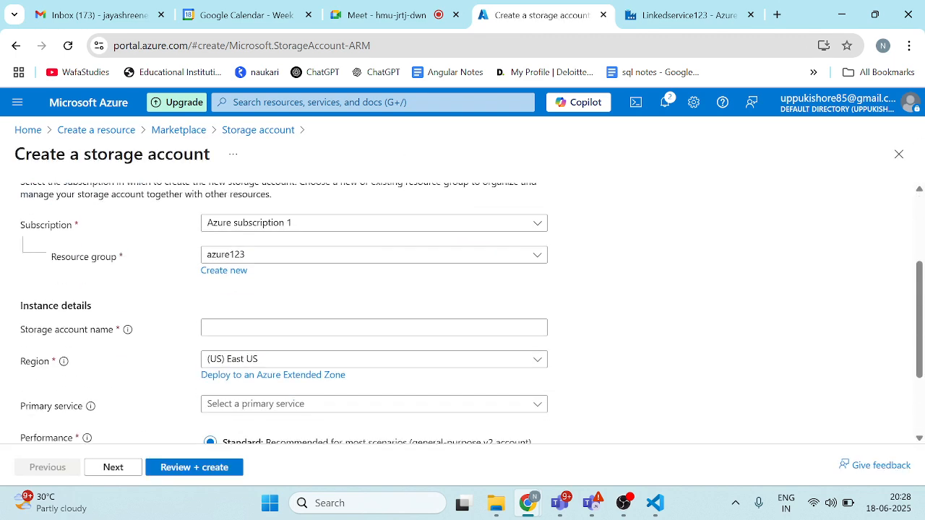
left_click(221, 267)
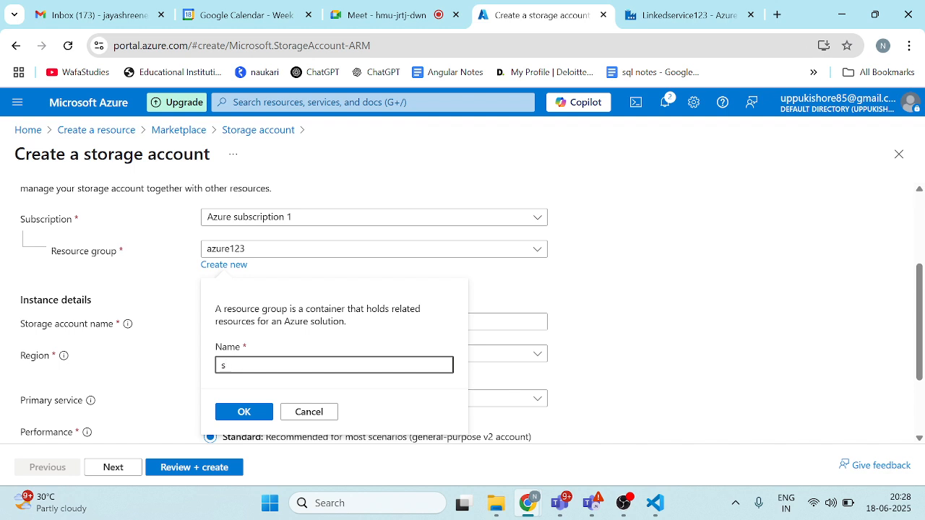
key("BackSpace")
type("linkedstorage")
type("123")
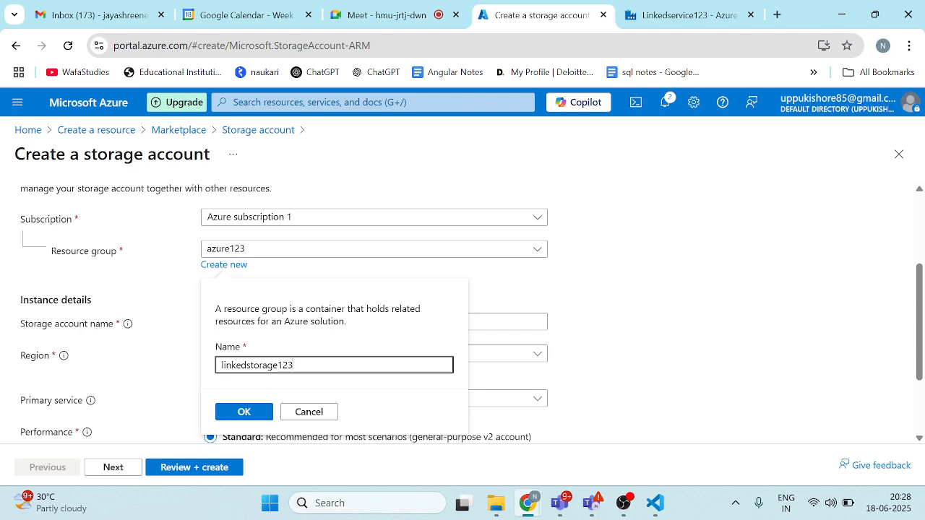
left_click(245, 411)
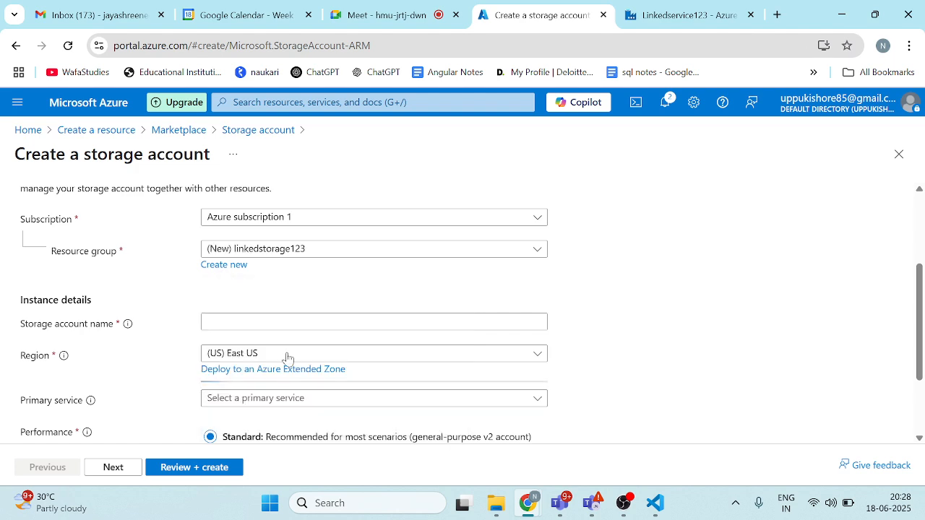
Step: Name the storage account linkedstorage123 in the instance details
scroll(269, 299, "down", 1)
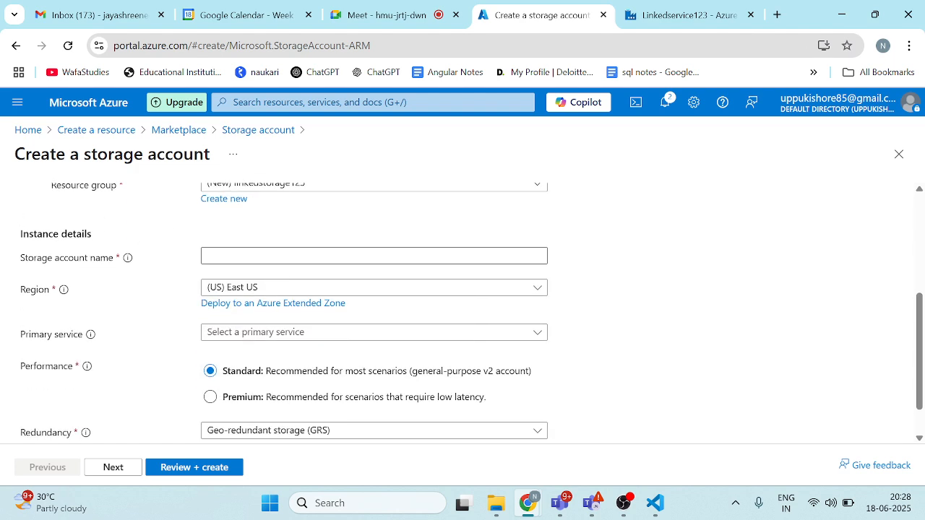
scroll(167, 226, "up", 1)
left_click(291, 292)
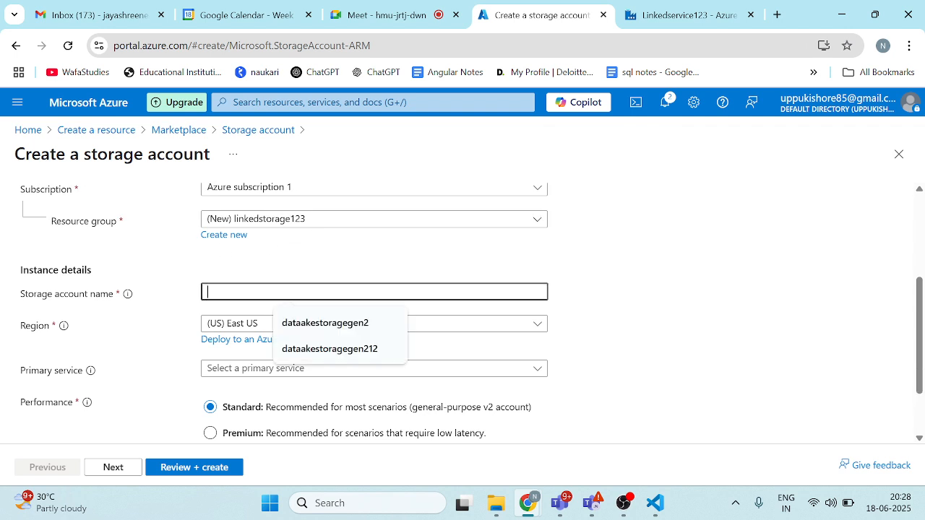
type("LINK")
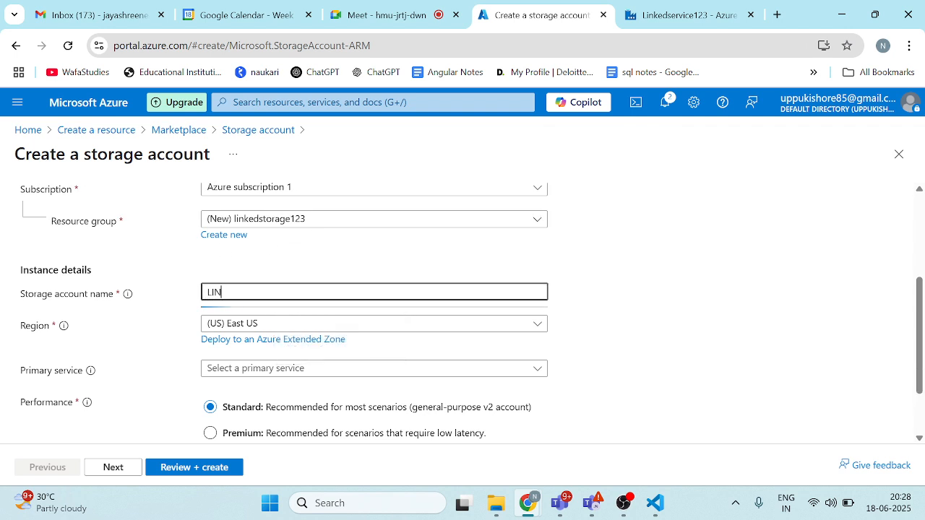
key("BackSpace")
key("BackSpace")
key("BackSpace")
key("BackSpace")
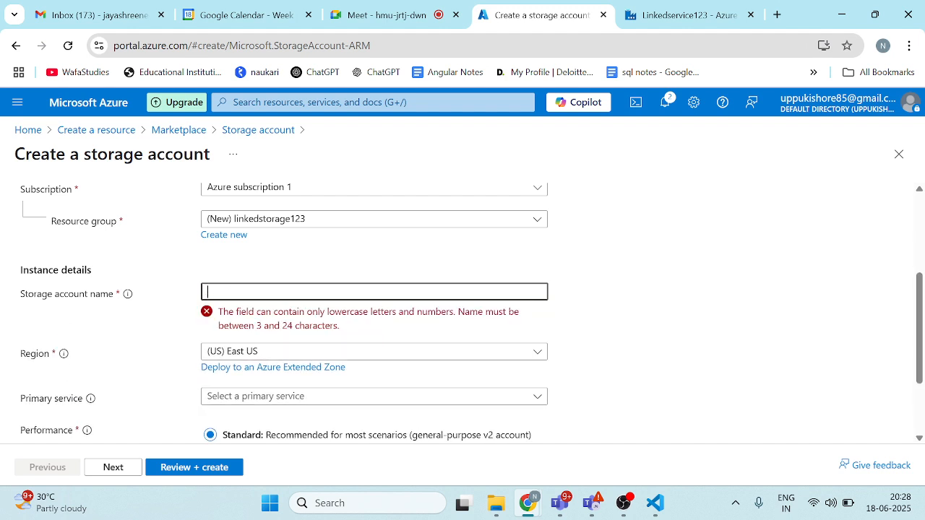
type("linked")
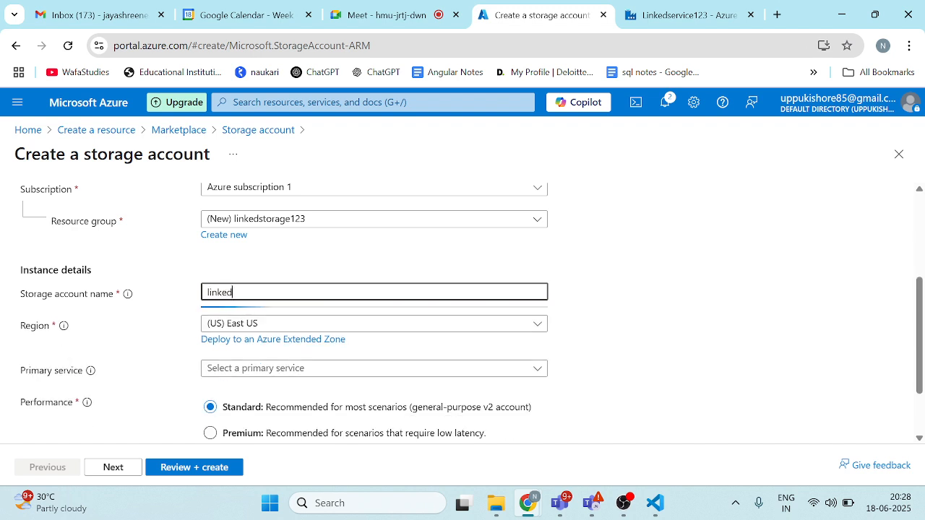
type("storage")
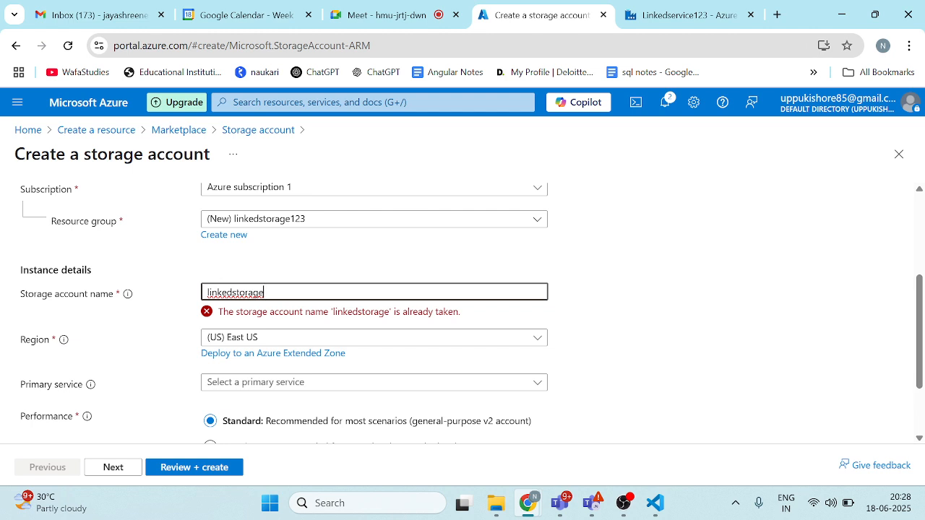
type("123")
Step: Set the storage account's primary service to Azure Blob Storage or Azure Data Lake Storage Gen 2
scroll(355, 283, "down", 1)
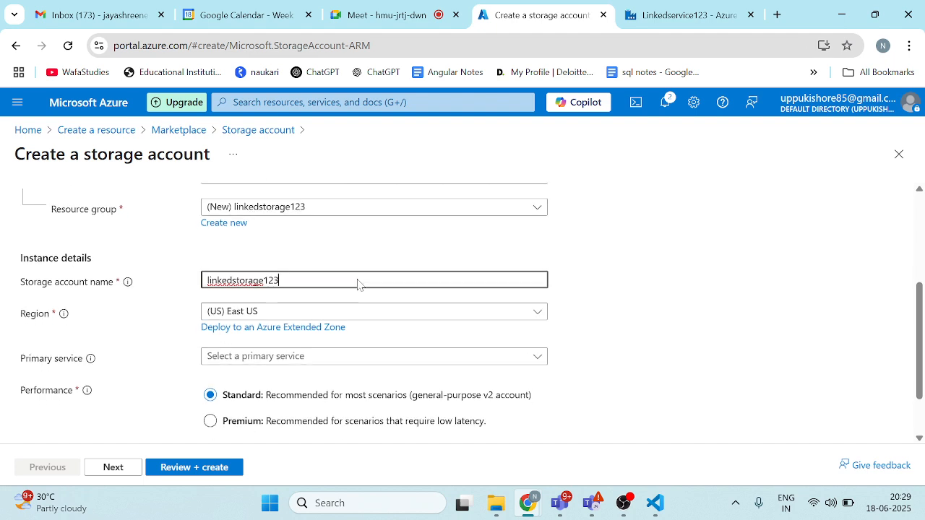
left_click(271, 317)
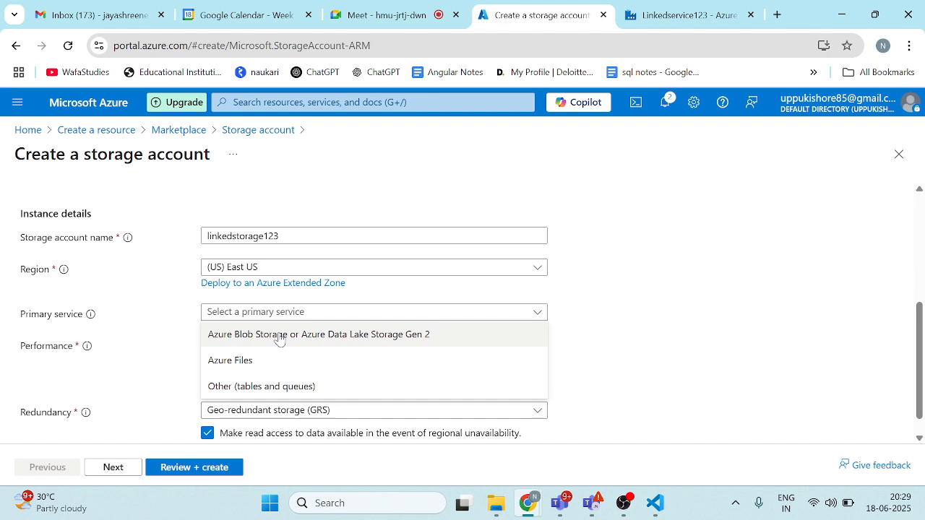
left_click(279, 335)
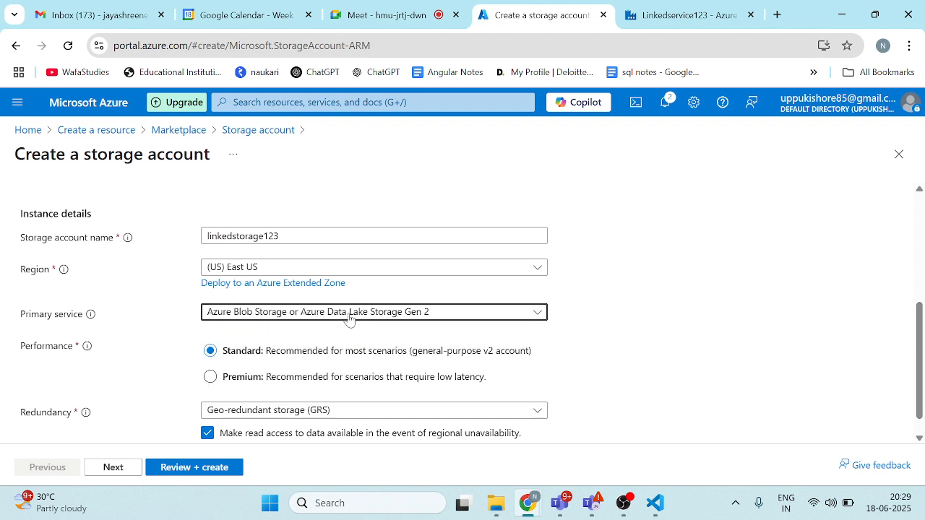
scroll(349, 320, "down", 1)
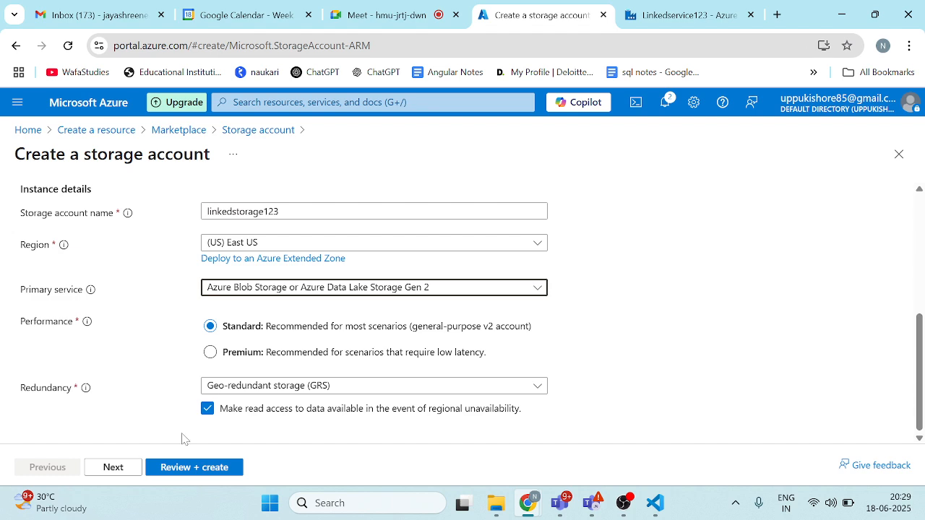
Step: Look through the storage account's advanced settings, from the security options to the blob access tier
left_click(113, 467)
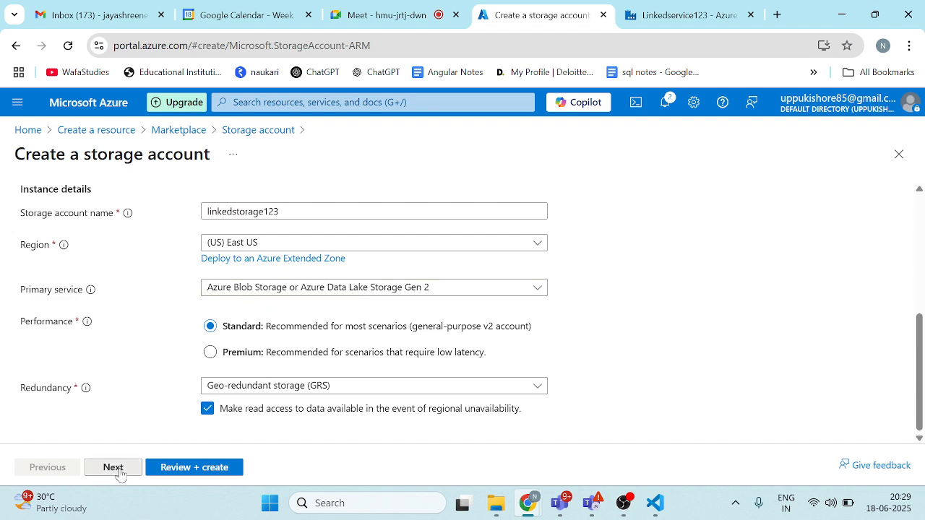
scroll(214, 332, "down", 3)
scroll(214, 332, "up", 2)
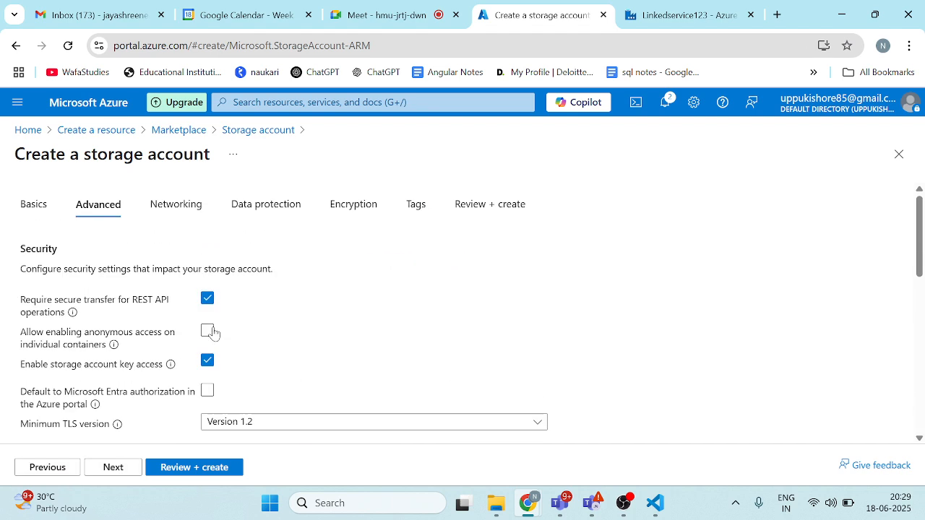
scroll(219, 393, "down", 4)
scroll(219, 393, "down", 3)
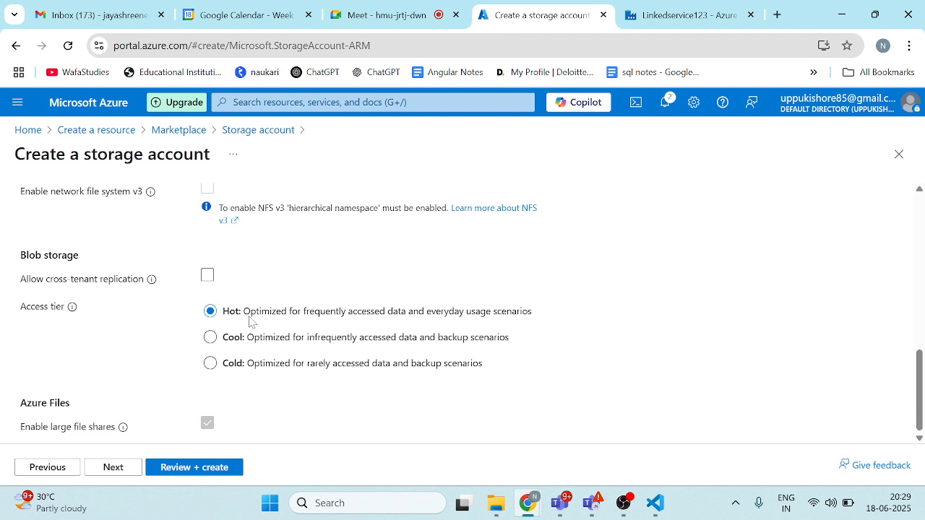
Step: Review the storage account's configuration summary and submit its deployment
left_click(196, 471)
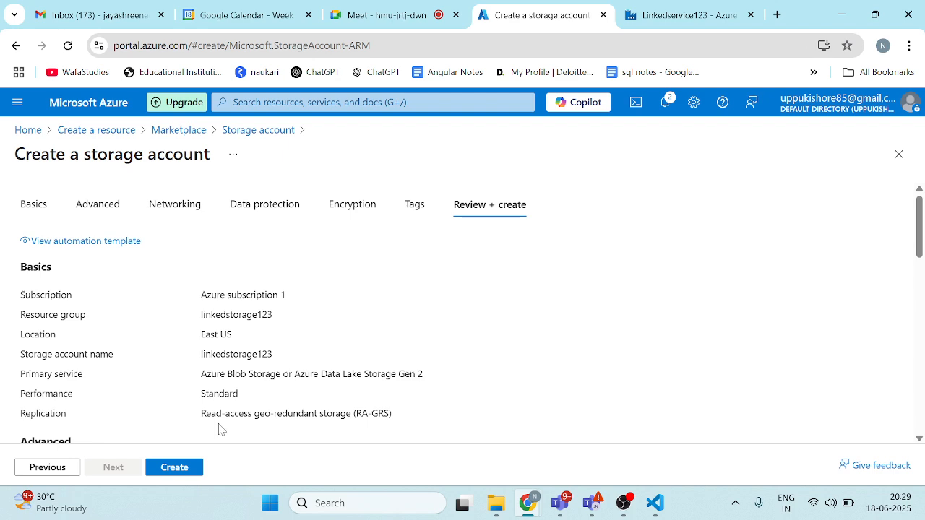
scroll(219, 427, "down", 7)
scroll(144, 397, "down", 3)
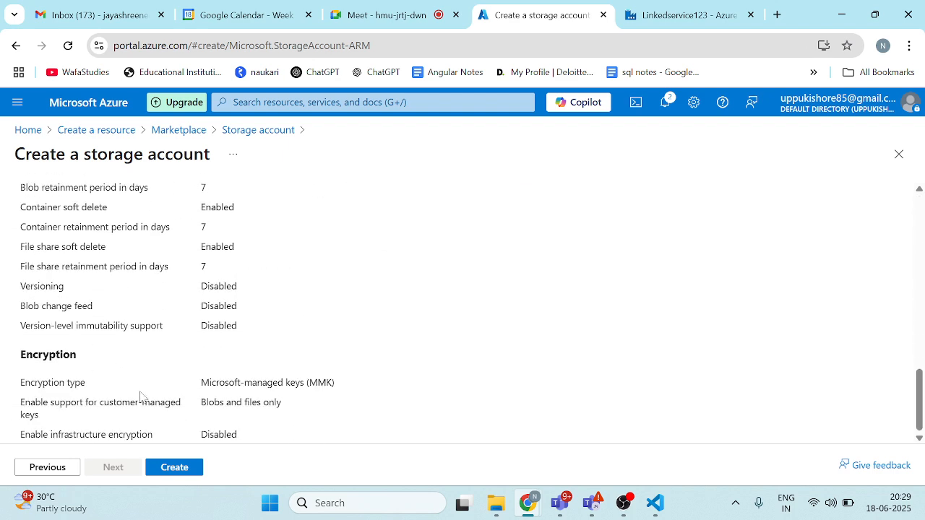
left_click(174, 468)
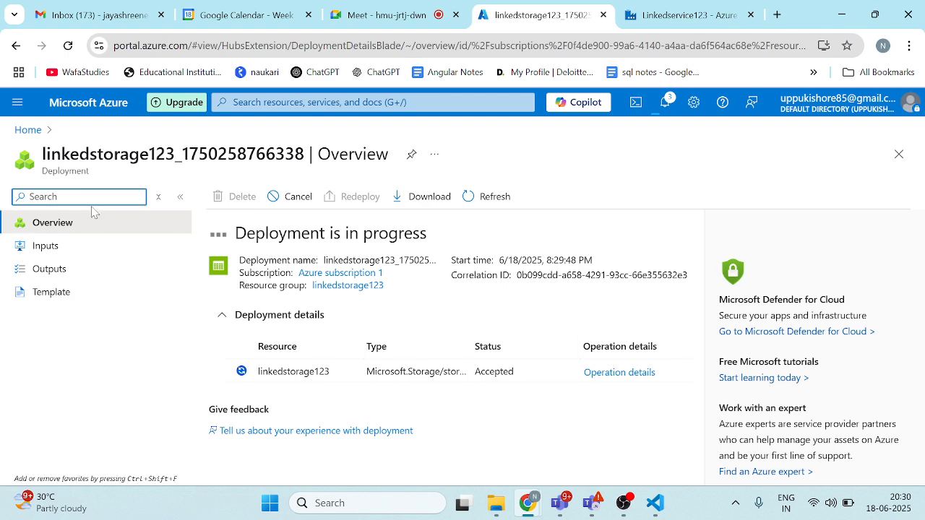
Step: Check the Google Meet call, return to the Azure deployment page and open the linkedstorage123 storage account's overview
left_click(377, 15)
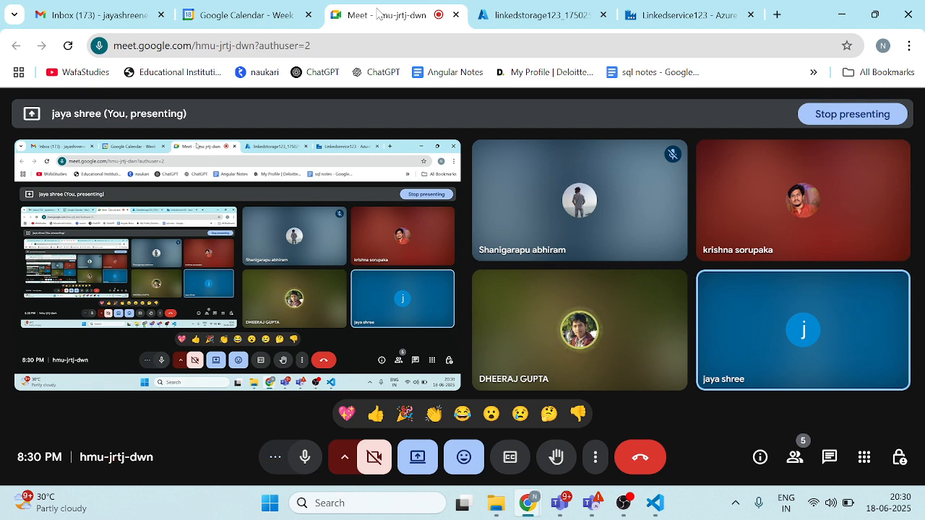
left_click(535, 14)
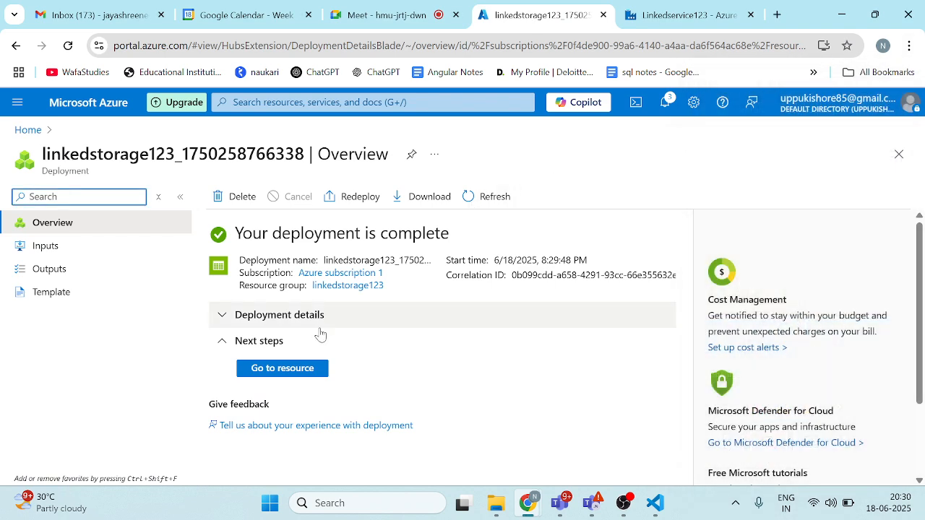
left_click(284, 369)
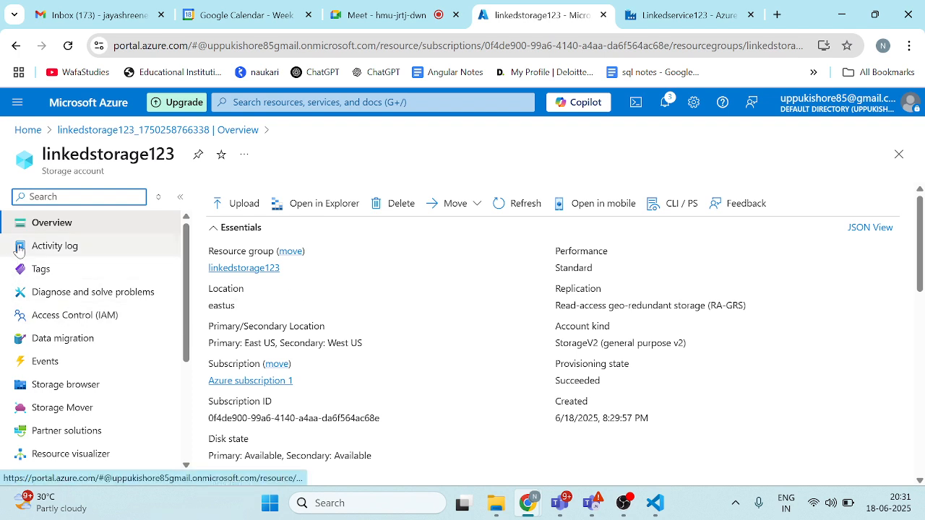
left_click(65, 225)
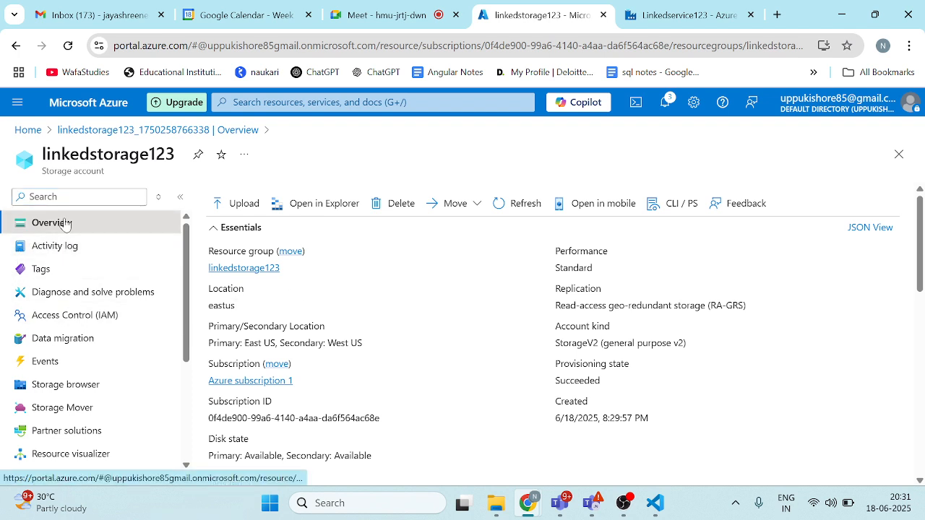
Step: Search the storage account's sections for "co" and open its containers
left_click(70, 197)
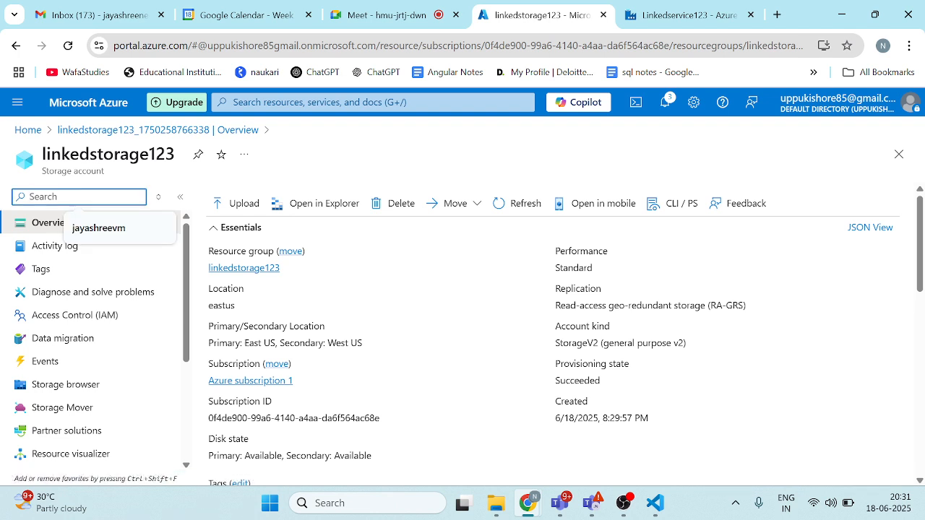
type("co")
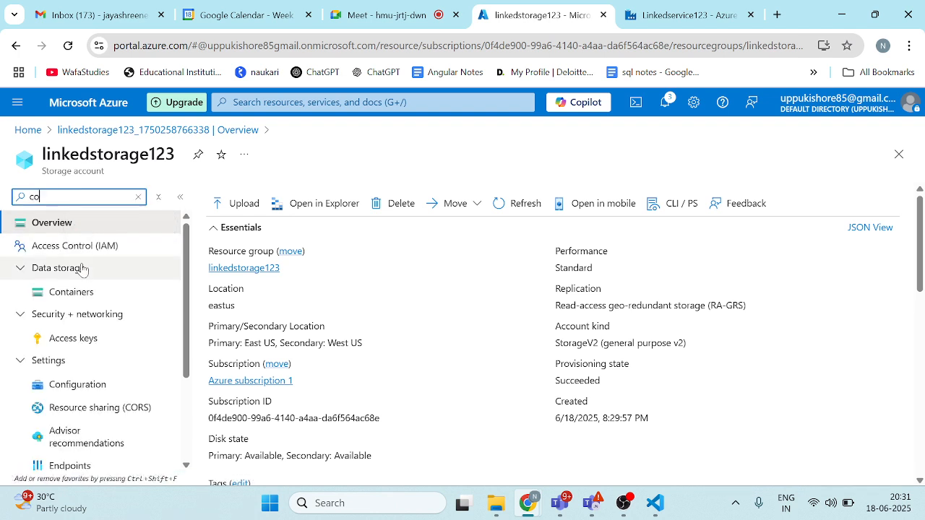
left_click(76, 294)
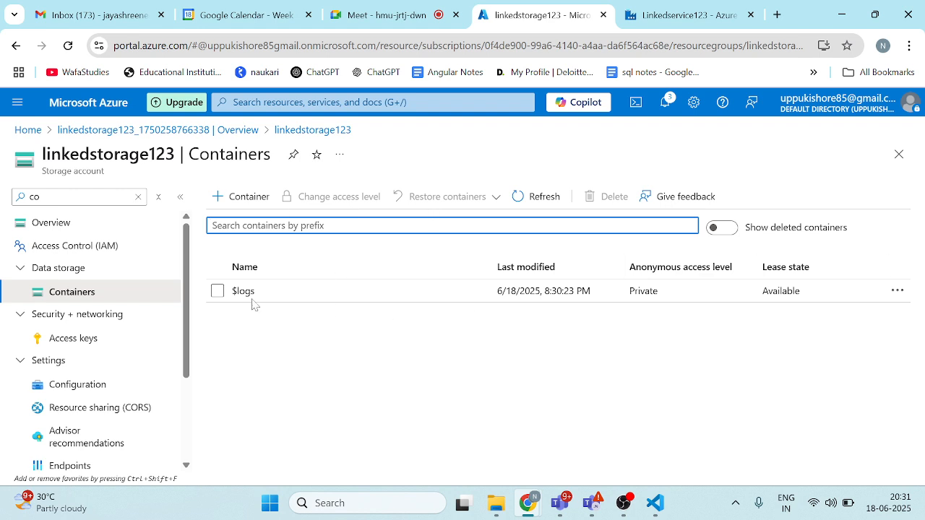
Step: Create a container named linkedservice1 in the linkedstorage123 storage account
left_click(243, 196)
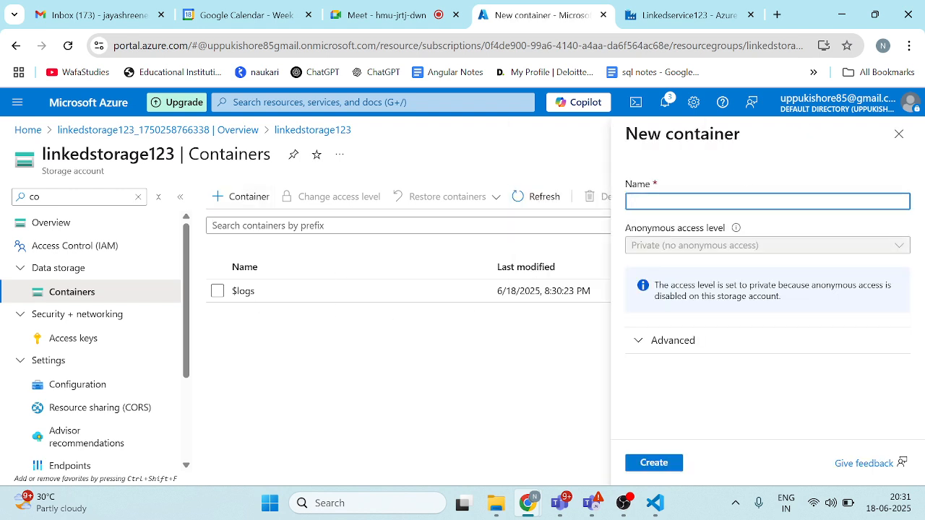
left_click(752, 202)
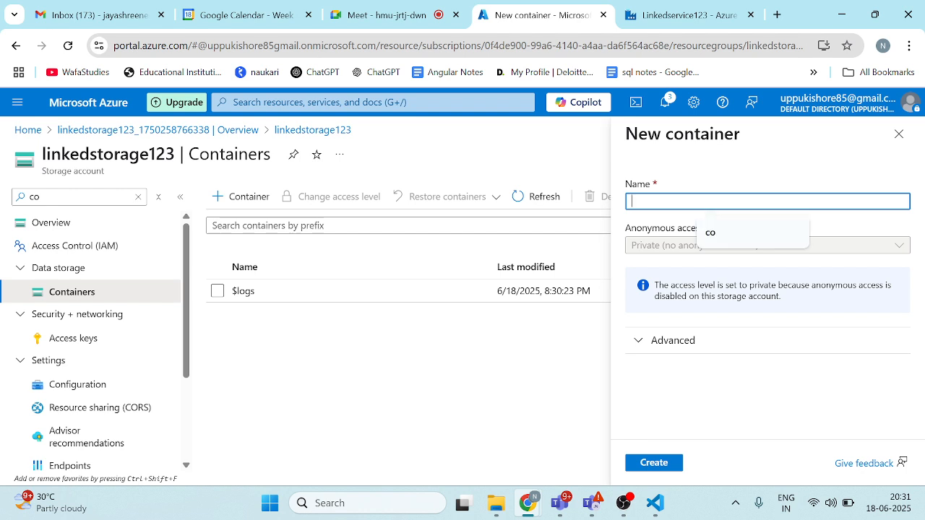
type("linke")
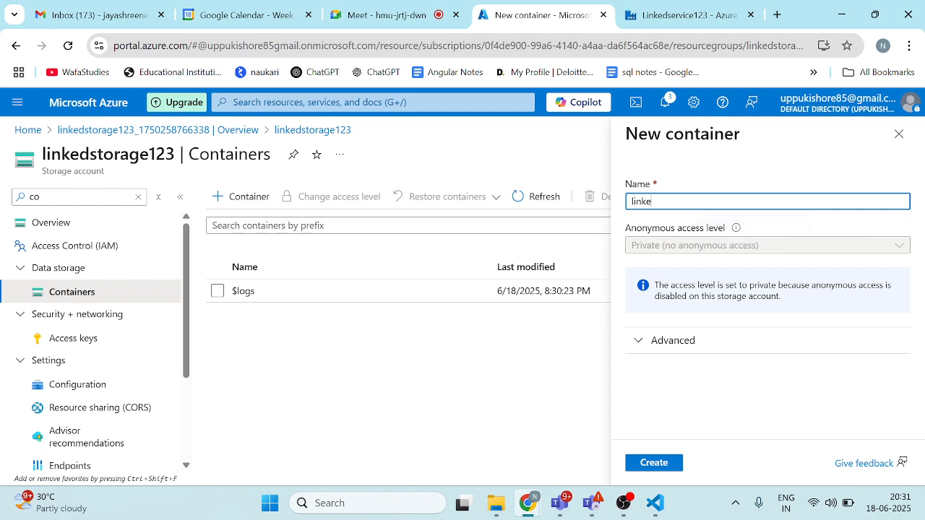
type("dseri")
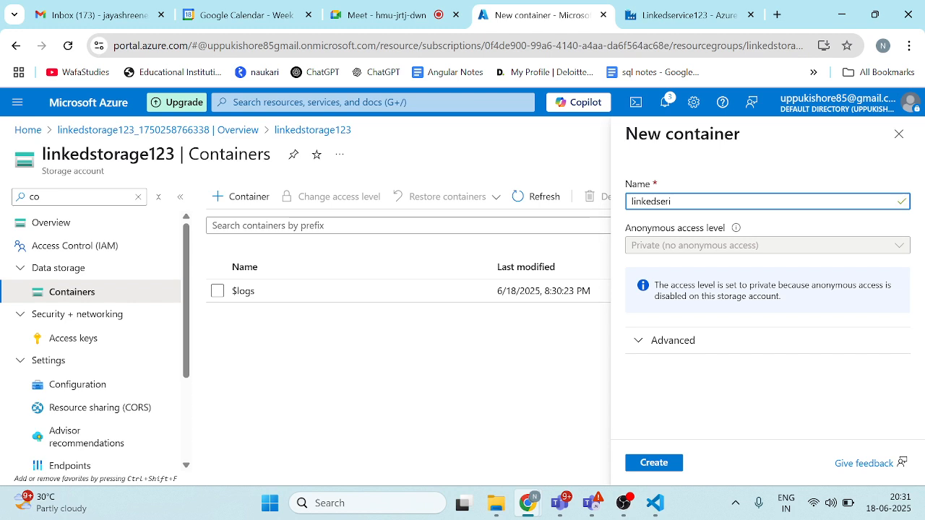
type("vec")
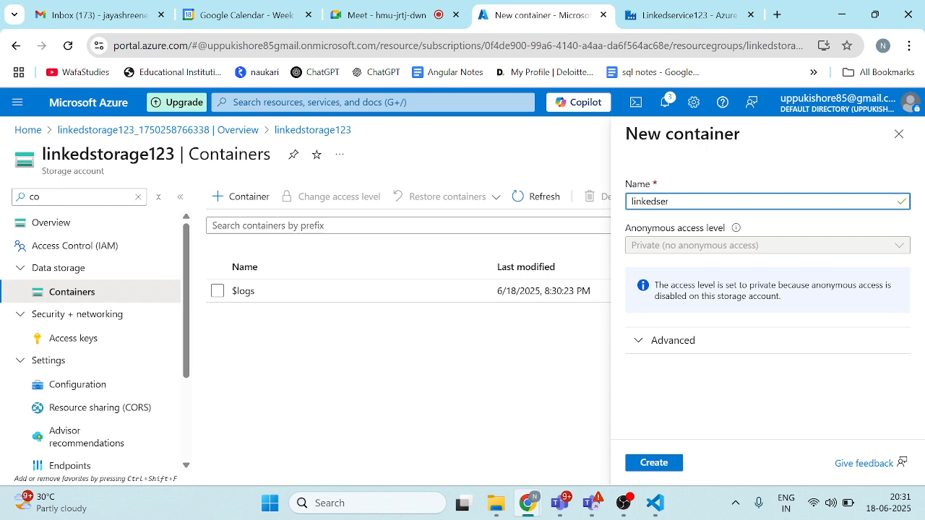
type("vice1")
left_click(653, 465)
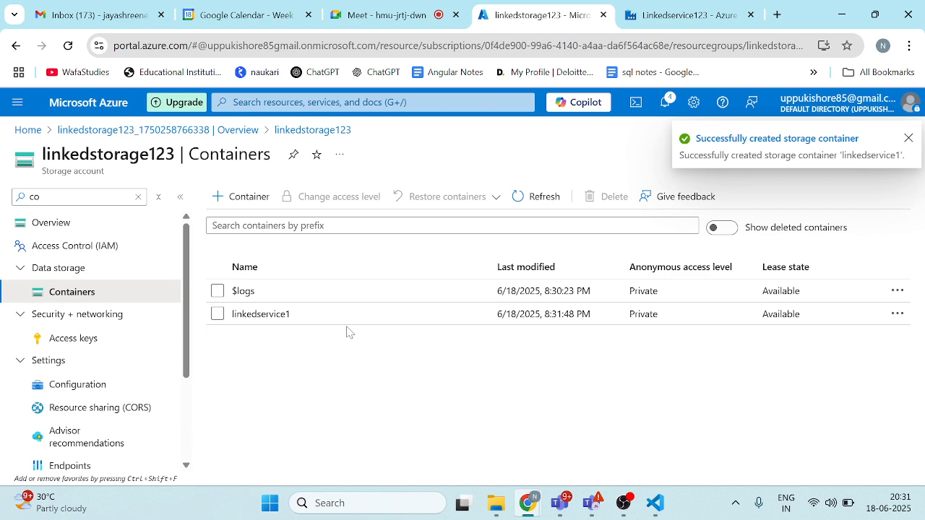
Step: Upload the file Query 1.csv from the Downloads folder into the linkedservice1 container
left_click(269, 315)
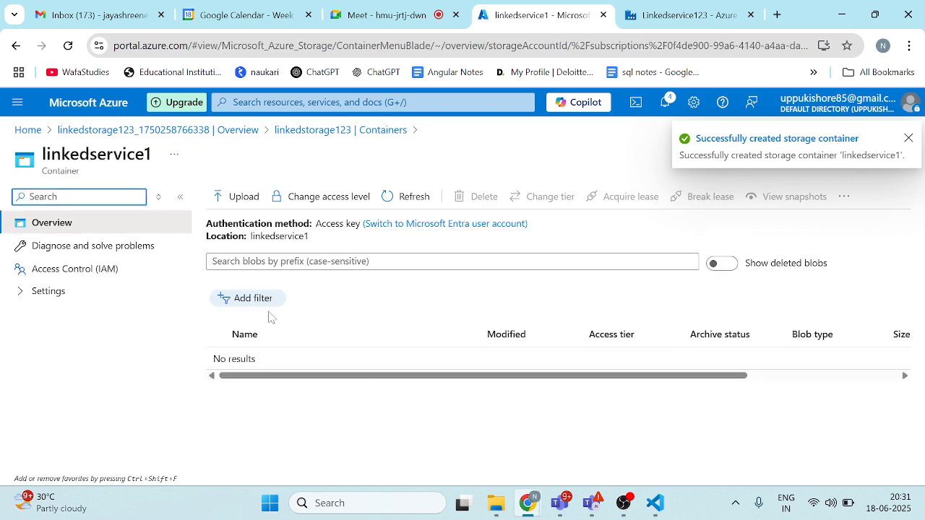
left_click(239, 199)
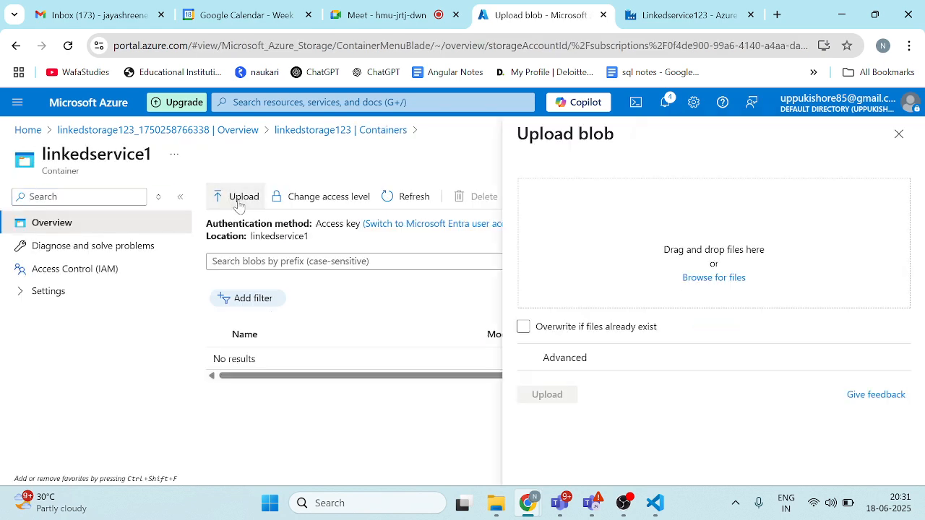
left_click(712, 276)
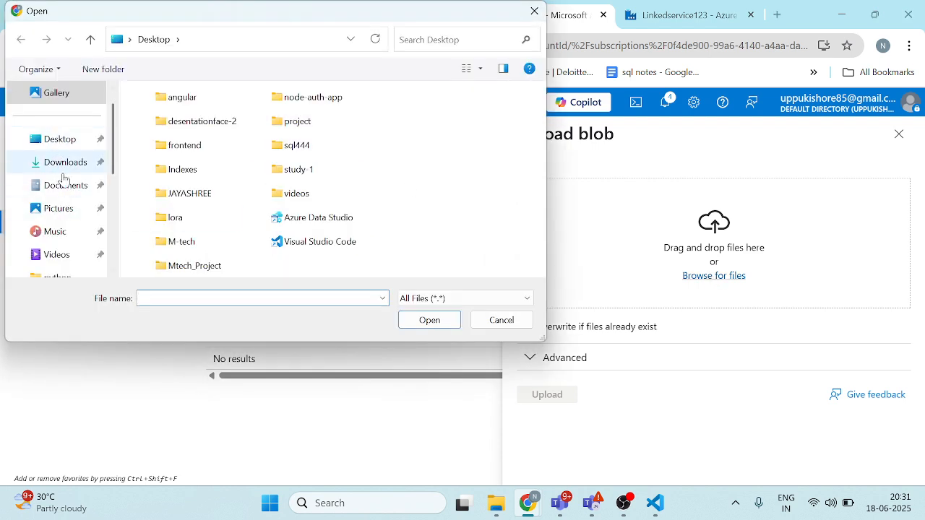
left_click(66, 162)
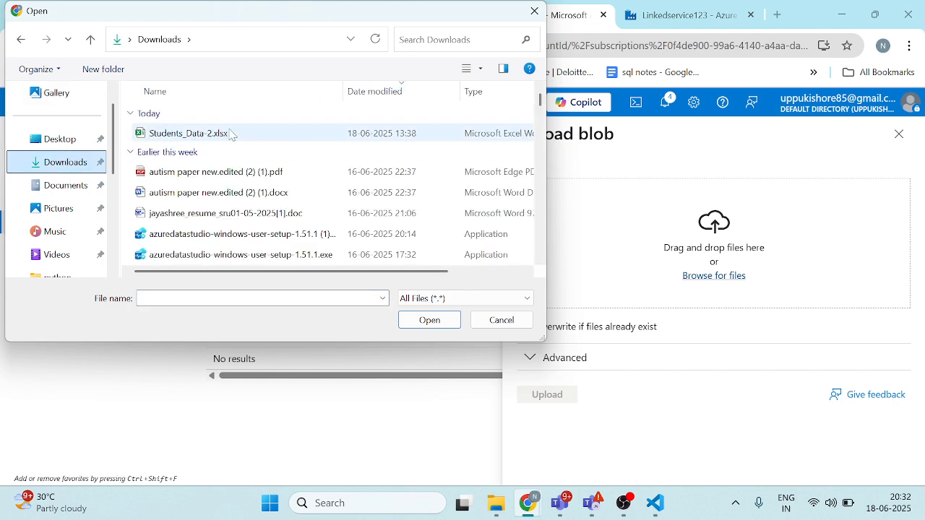
scroll(189, 169, "down", 3)
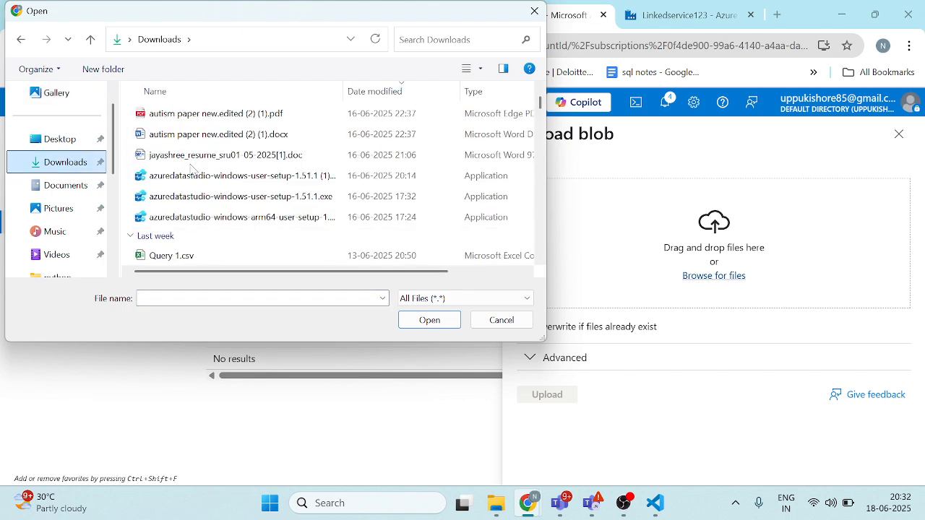
left_click(178, 133)
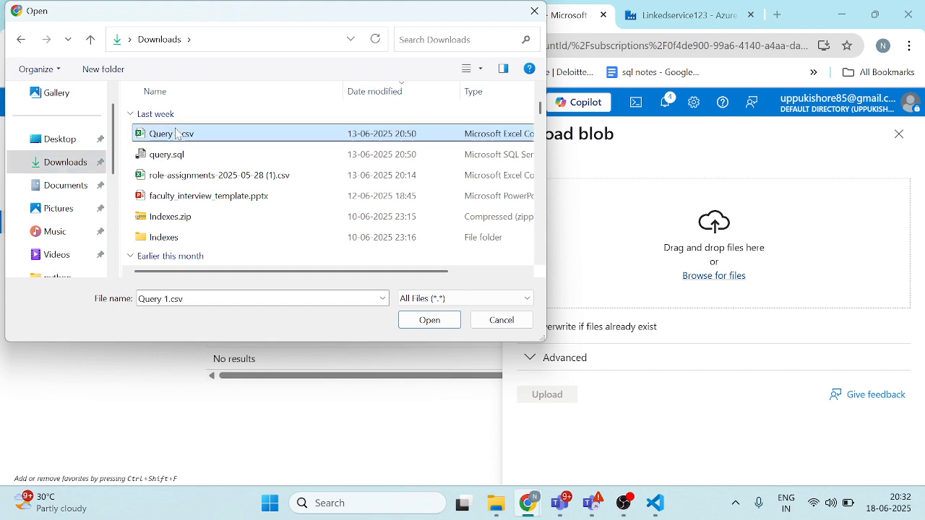
left_click(429, 320)
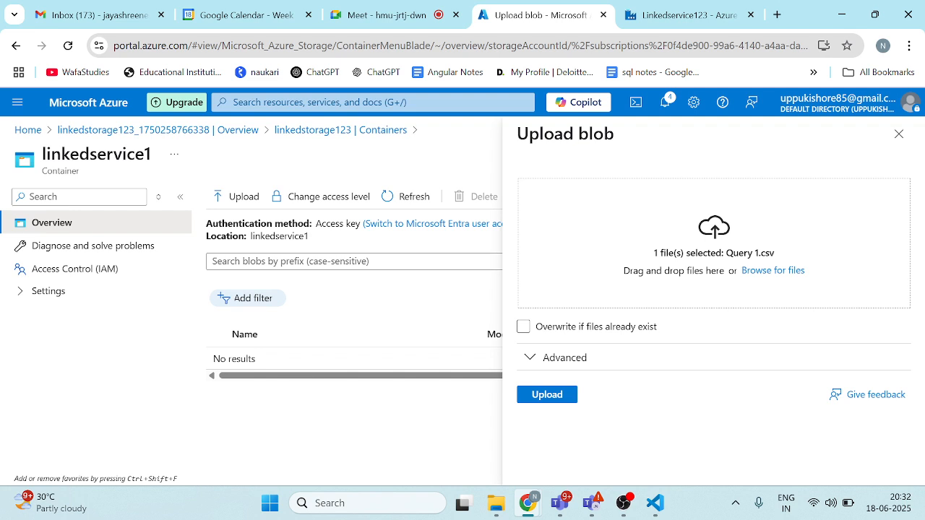
left_click(557, 396)
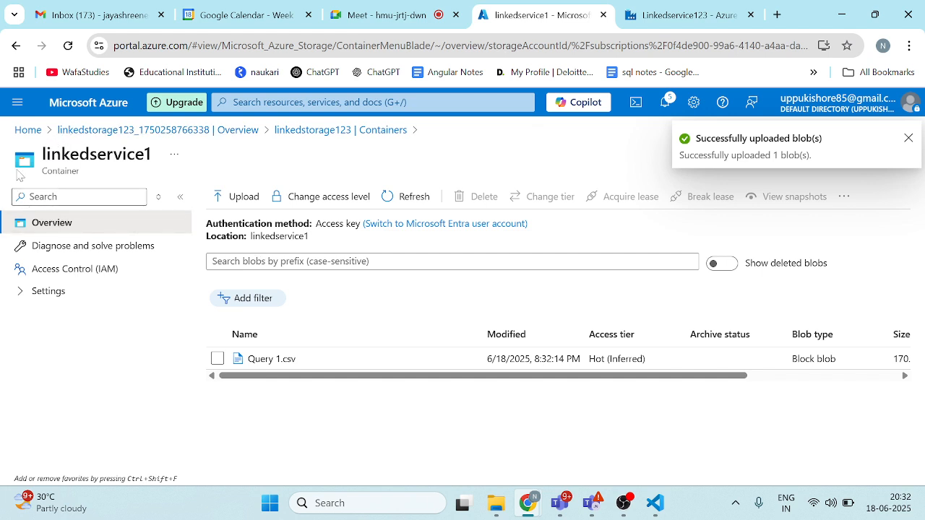
Step: Return to the portal home, reopen the linkedstorage123 storage account and find its containers by searching its sections for "co"
left_click(161, 131)
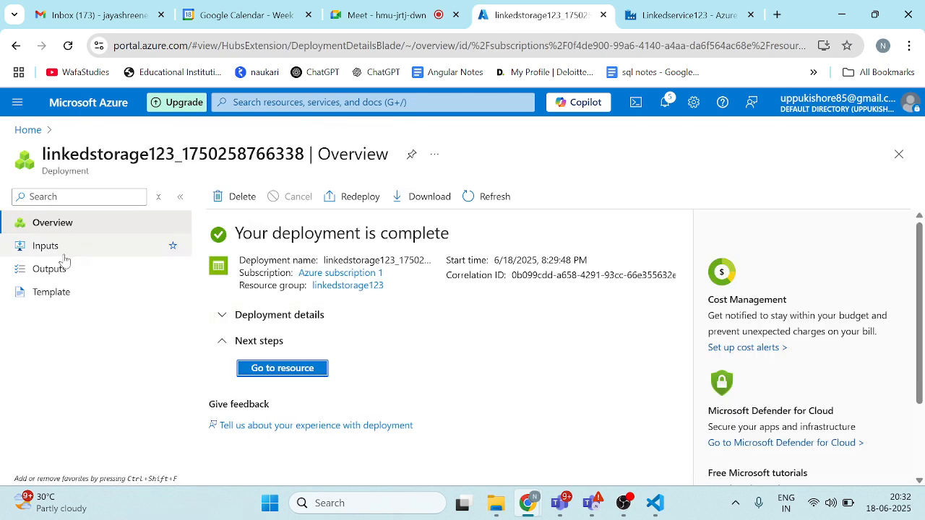
left_click(19, 130)
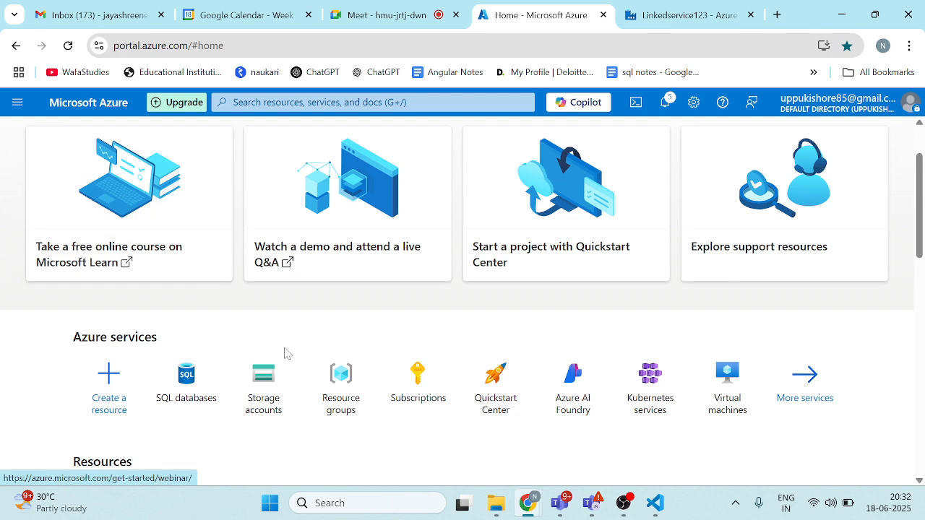
scroll(151, 378, "down", 3)
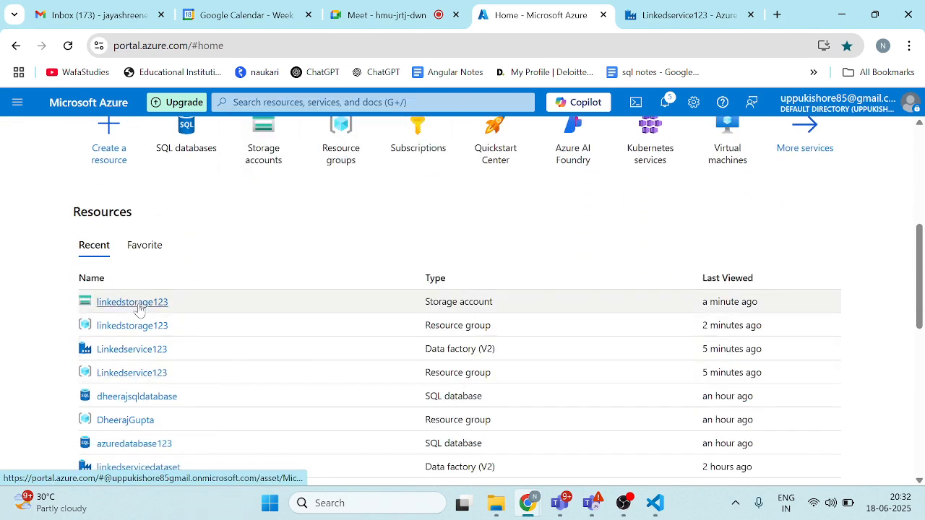
left_click(141, 306)
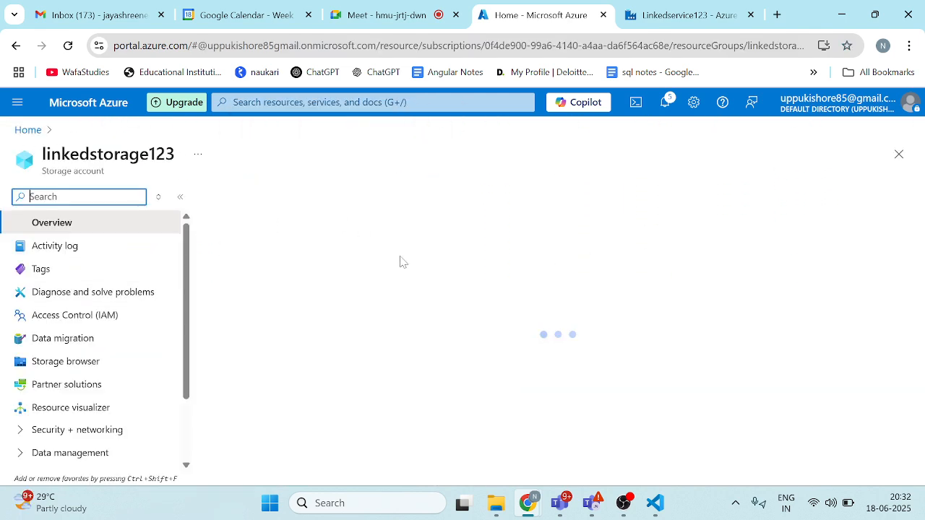
type("co")
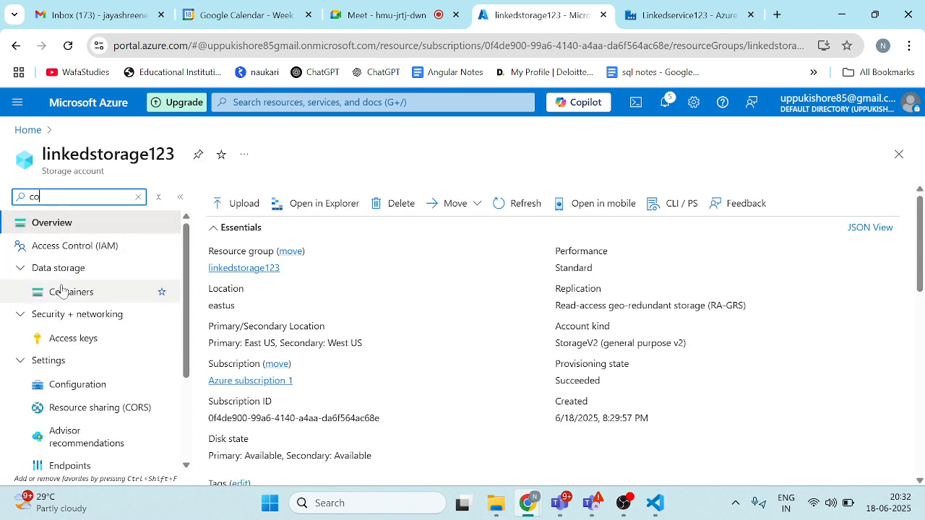
left_click(63, 292)
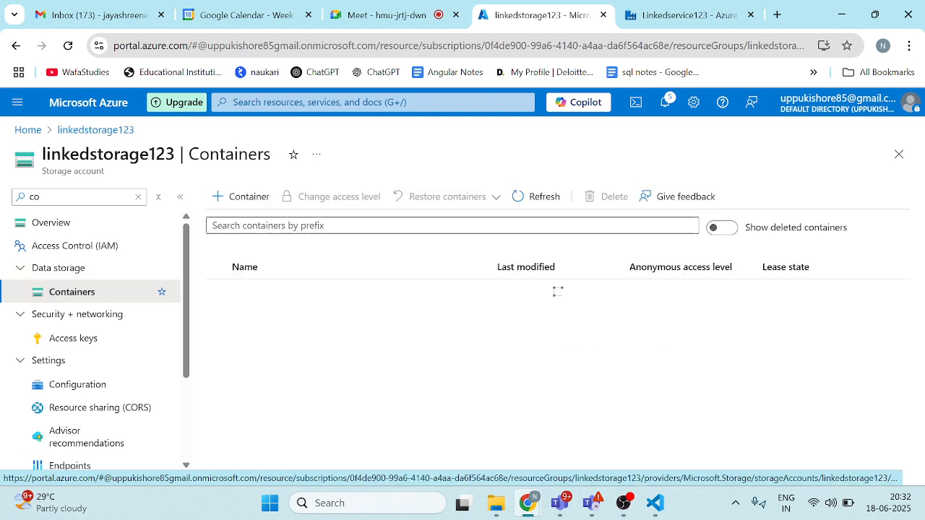
Step: Create a second container named linkedservice2 in the linkedstorage123 storage account
left_click(246, 202)
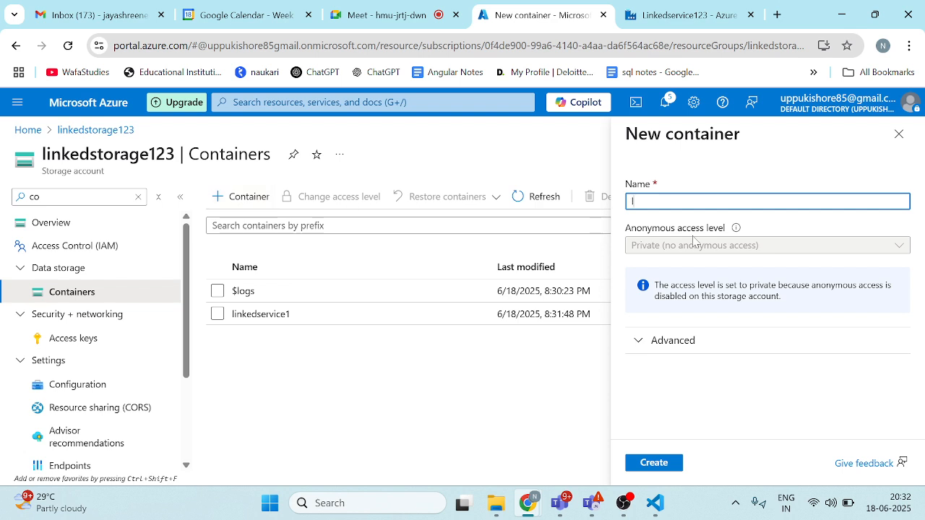
type("linkedservice2")
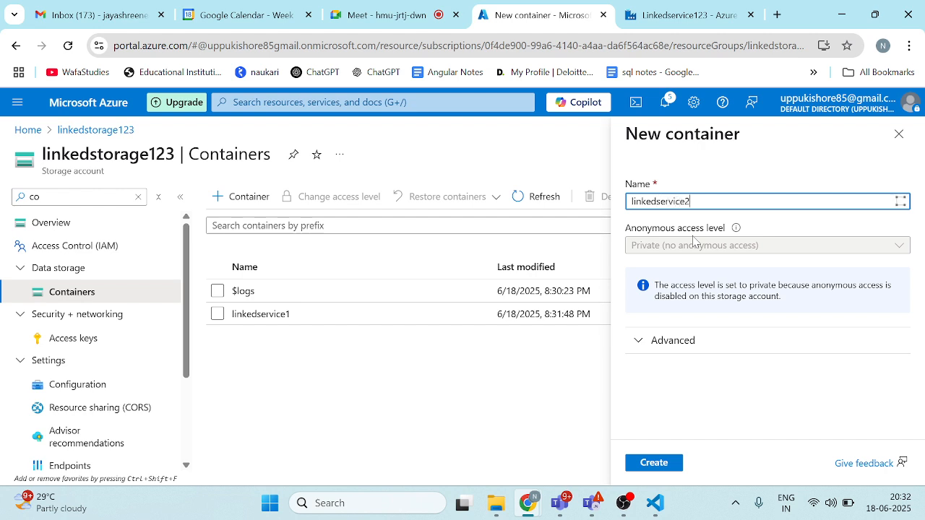
left_click(664, 465)
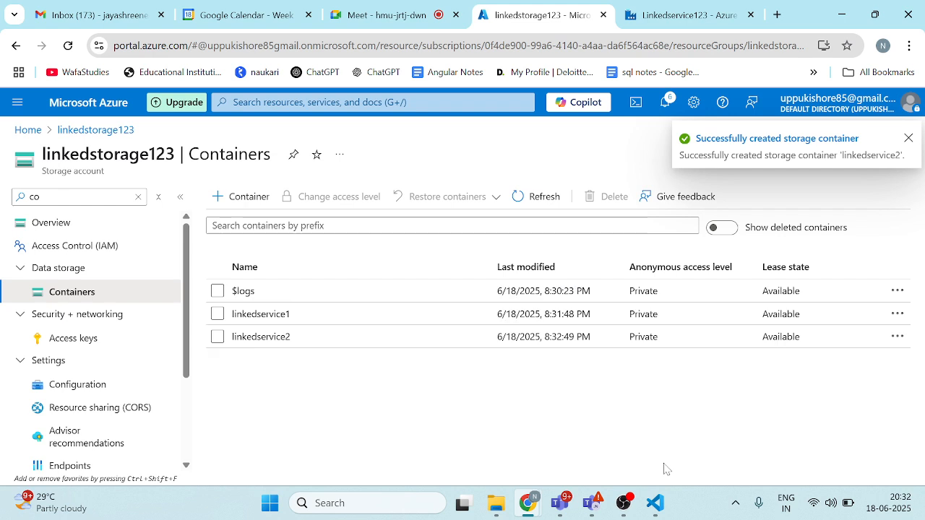
Step: Upload role-assignments-2025-05-28 (1).csv from the Downloads folder into the linkedservice2 container and dismiss the notification
left_click(271, 337)
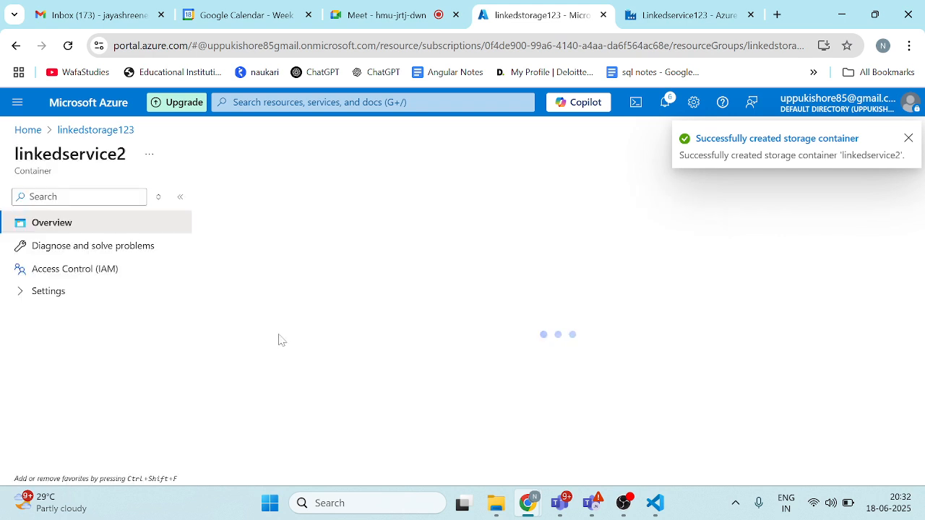
left_click(240, 200)
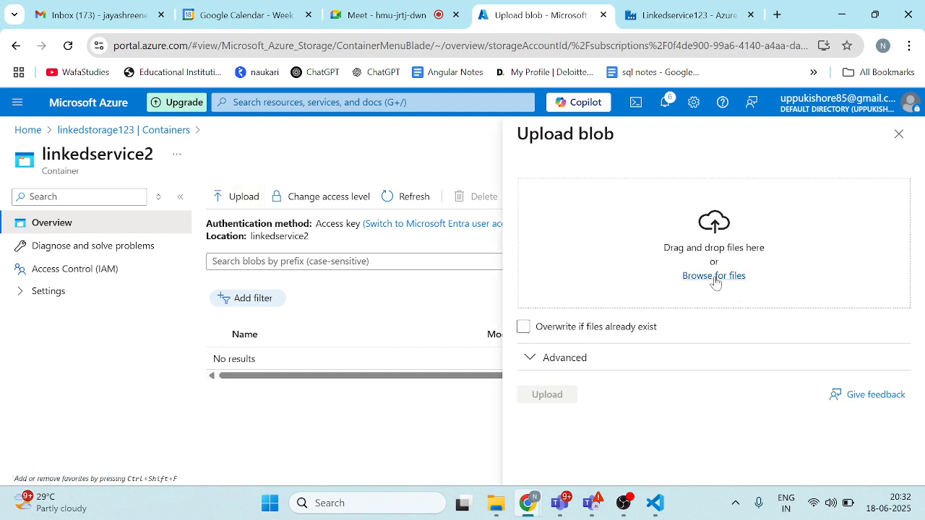
left_click(714, 277)
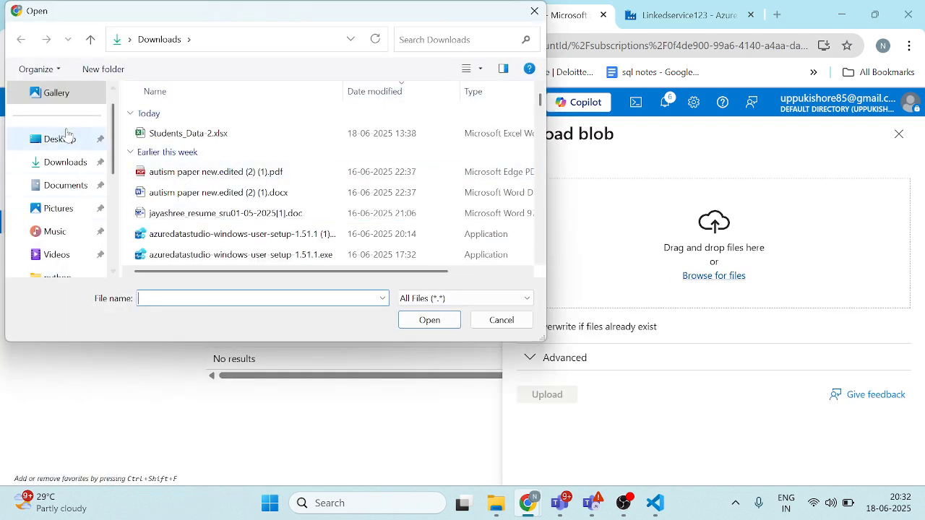
left_click(64, 161)
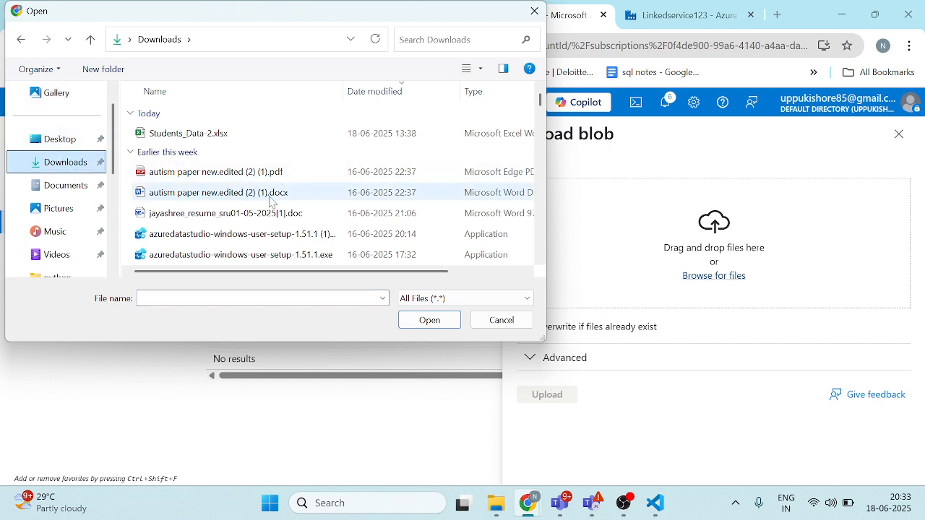
scroll(271, 202, "down", 2)
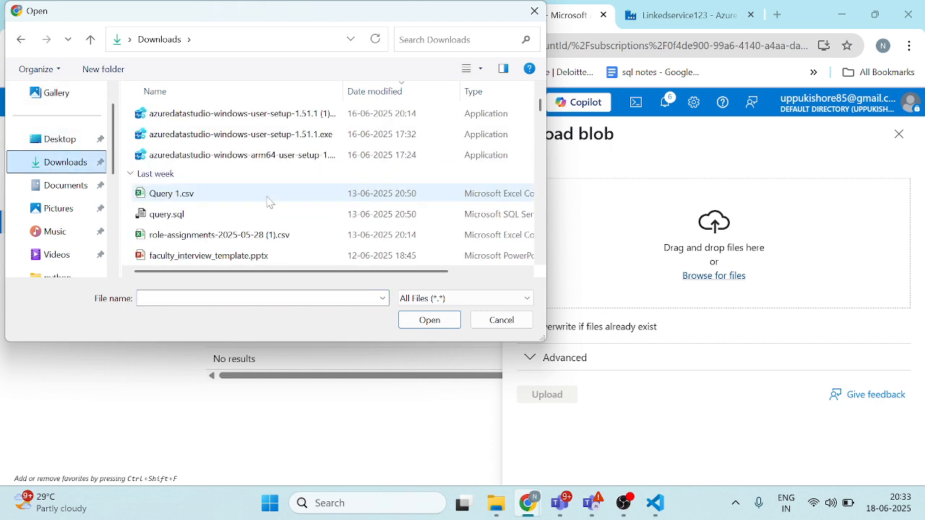
left_click(166, 236)
left_click(441, 322)
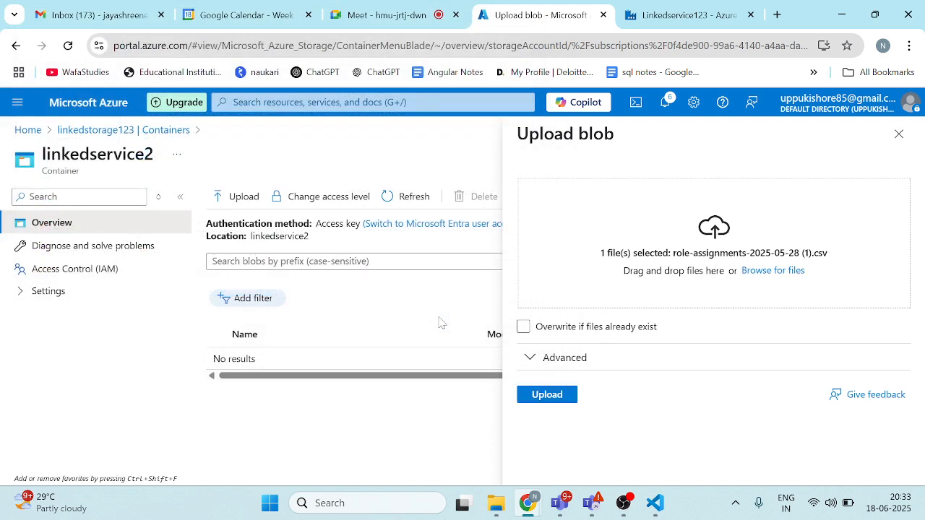
left_click(545, 394)
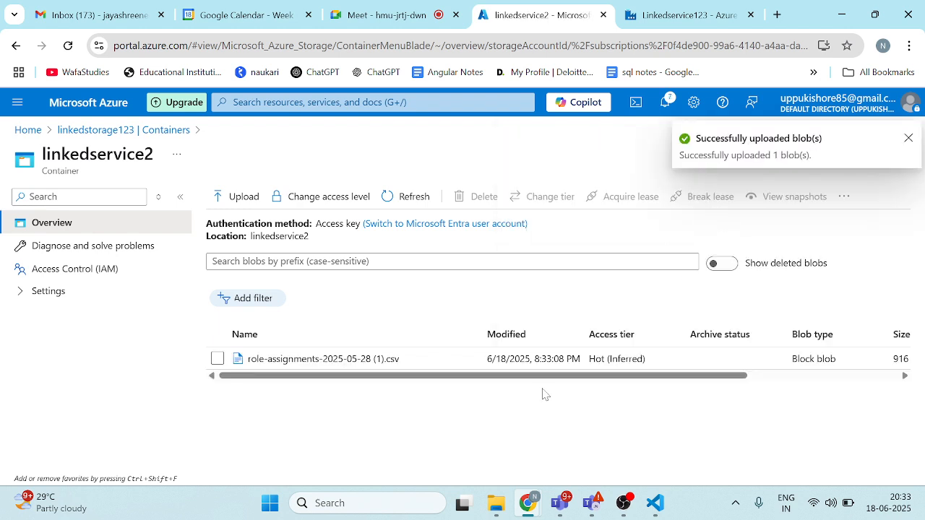
left_click(908, 138)
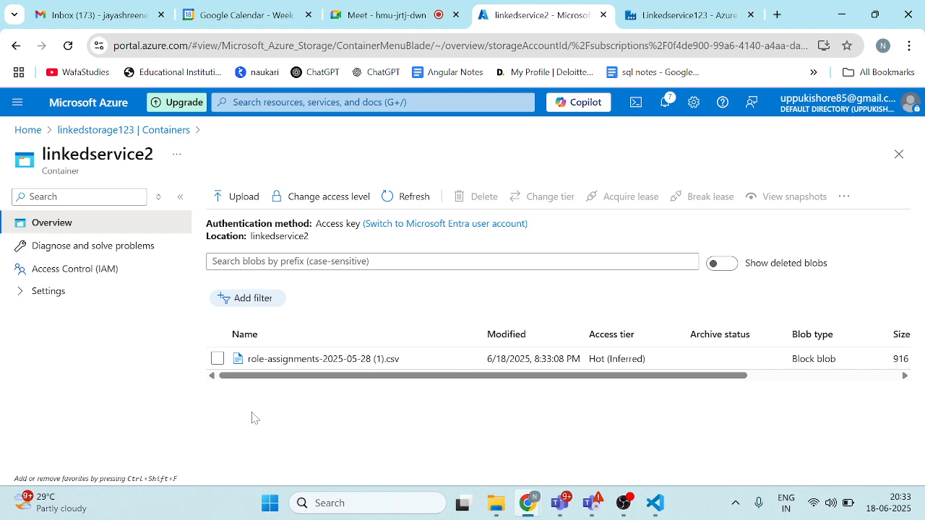
Step: Return to the Azure portal home and switch to the Linkedservice123 data factory studio
left_click(28, 131)
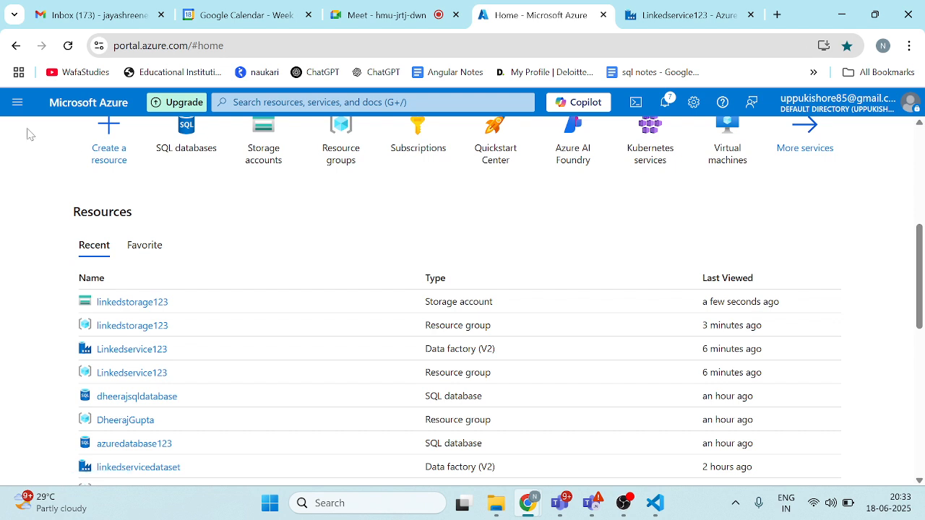
scroll(181, 275, "up", 1)
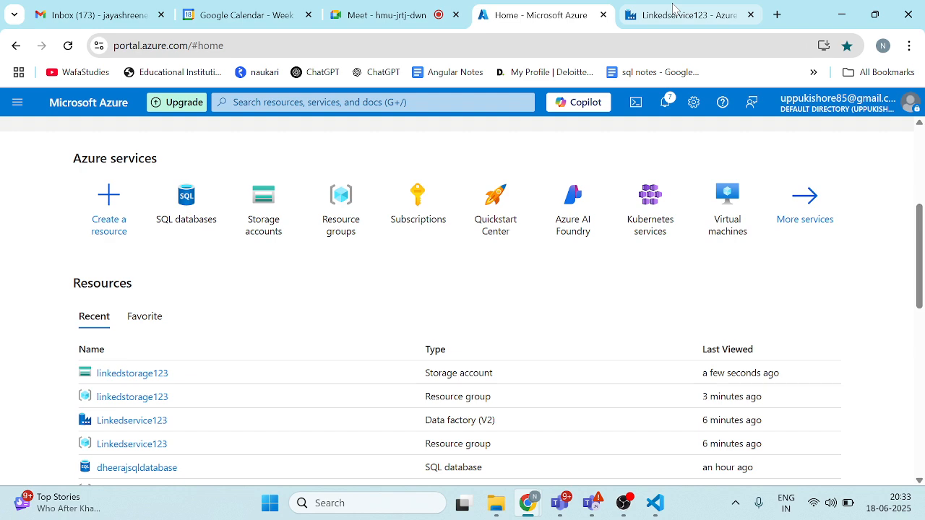
left_click(636, 16)
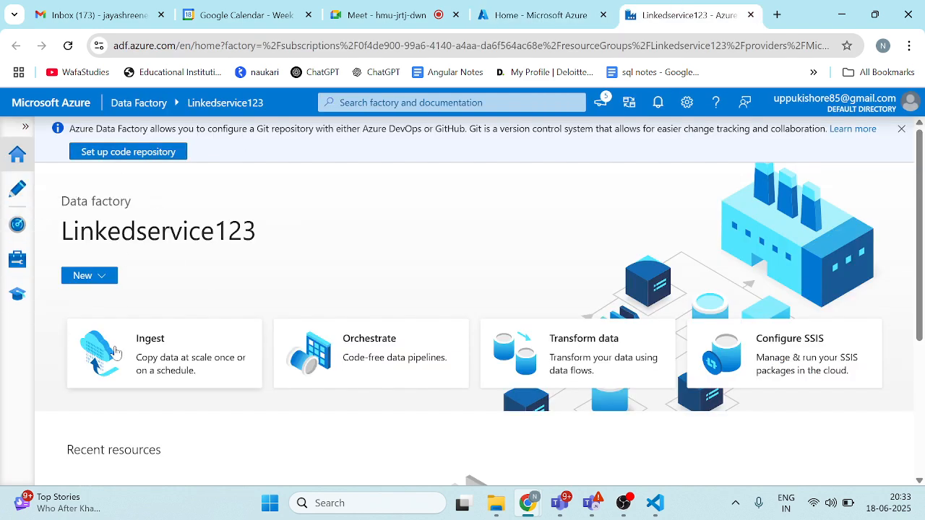
Step: Examine the data factory home page, including the kinds of new items it can create and its recent resources
left_click(91, 274)
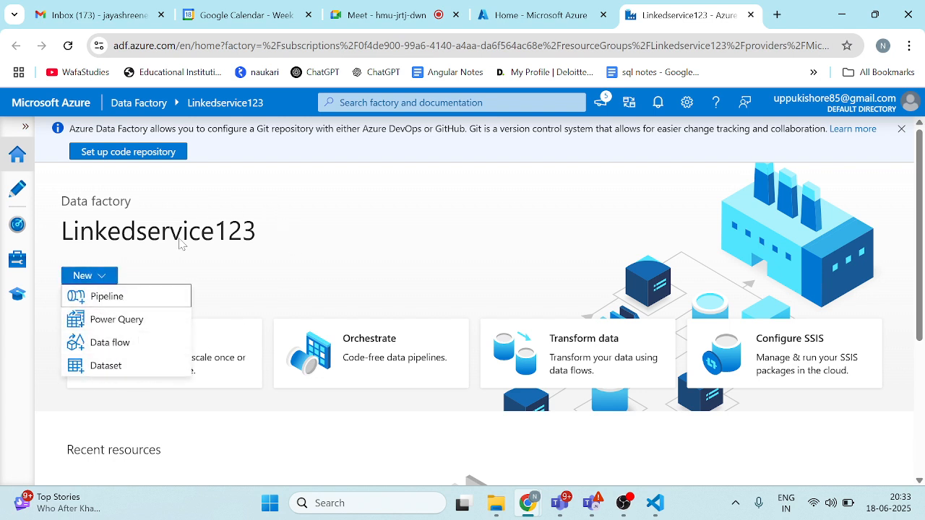
left_click(242, 271)
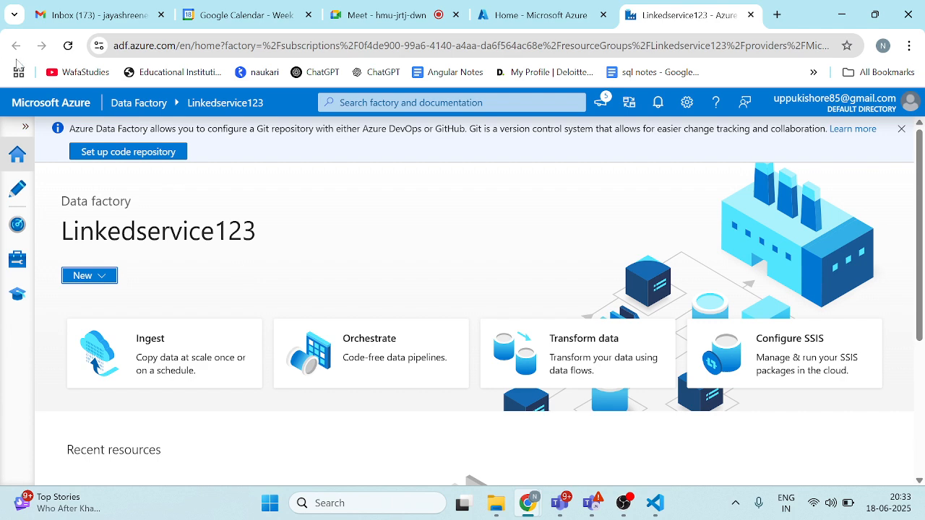
left_click(17, 154)
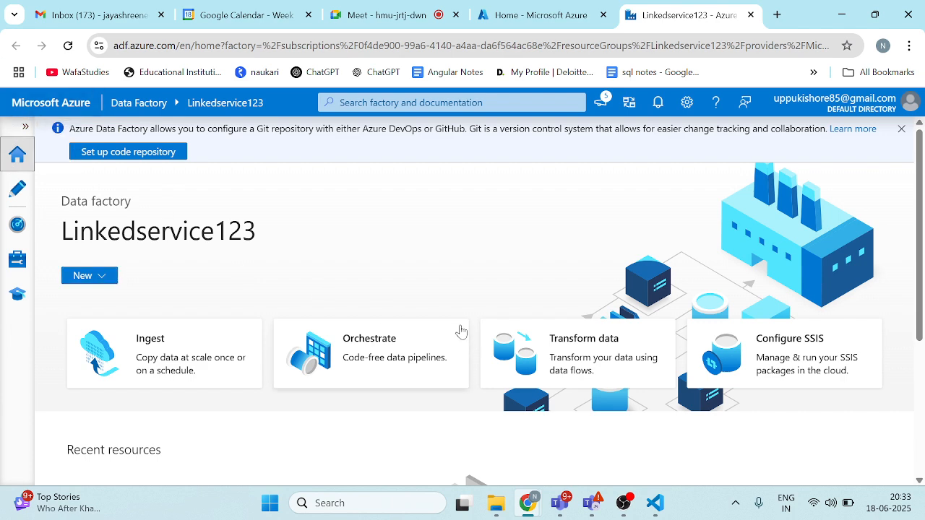
scroll(460, 331, "down", 3)
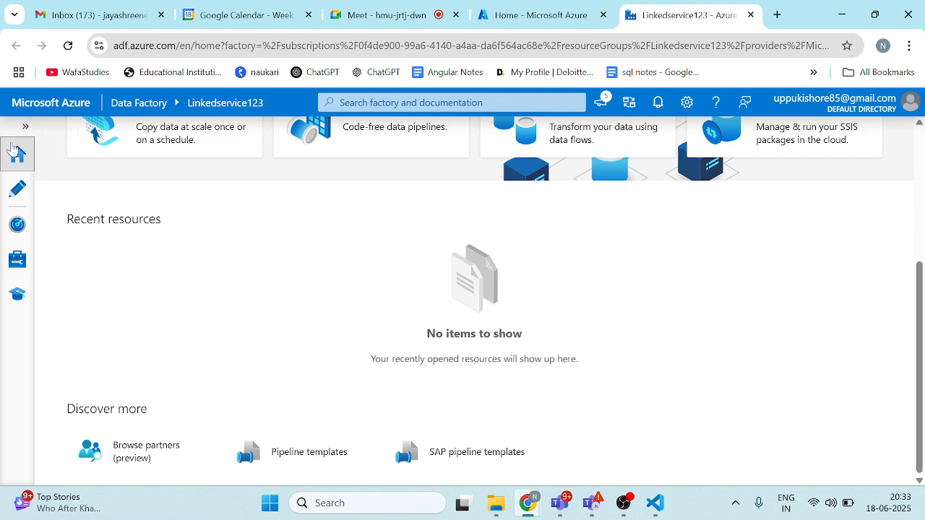
Step: Look through the factory's authoring resources and pipeline runs, and open the linked services management page
left_click(18, 192)
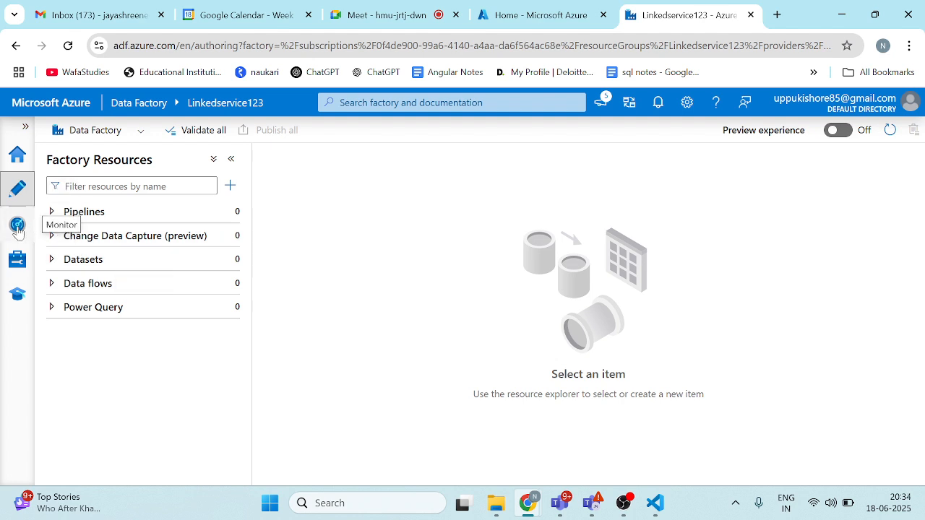
left_click(18, 226)
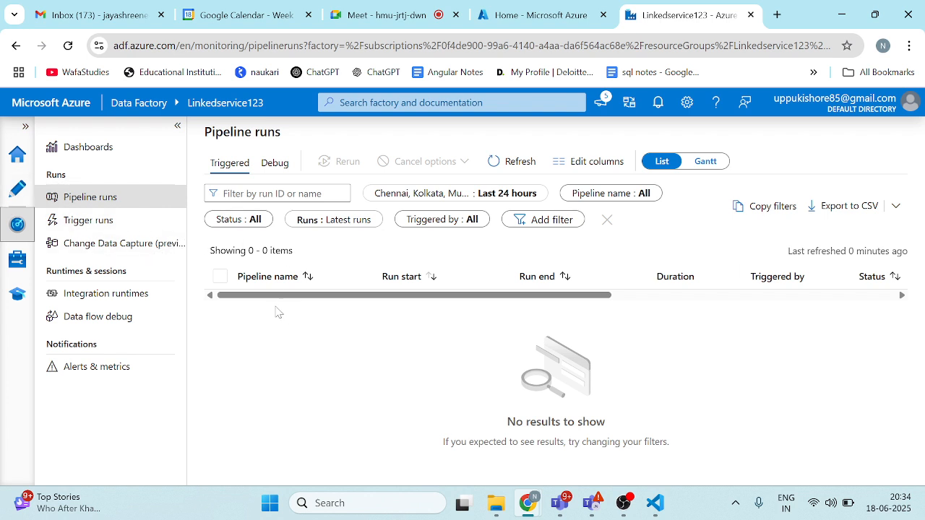
left_click(17, 260)
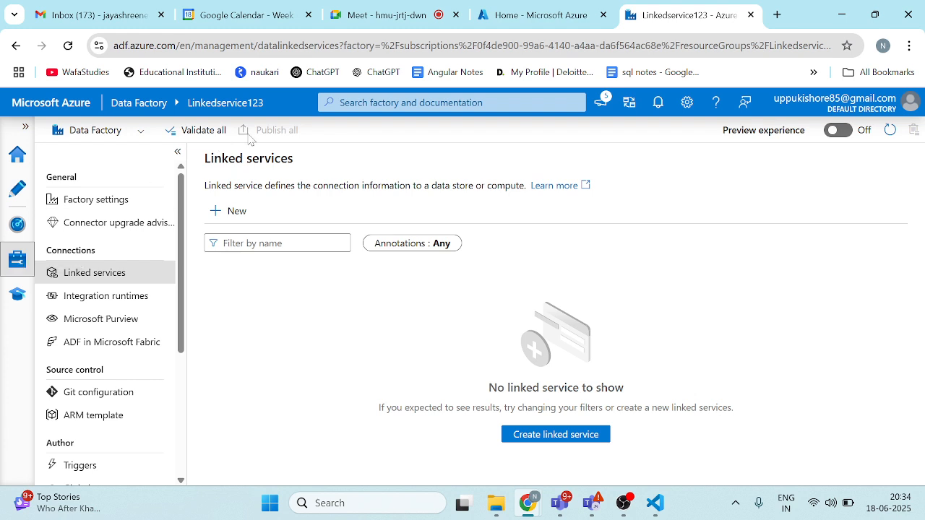
Step: Start a new linked service, search the data stores for "azure", and choose Azure Blob Storage as its type
left_click(239, 210)
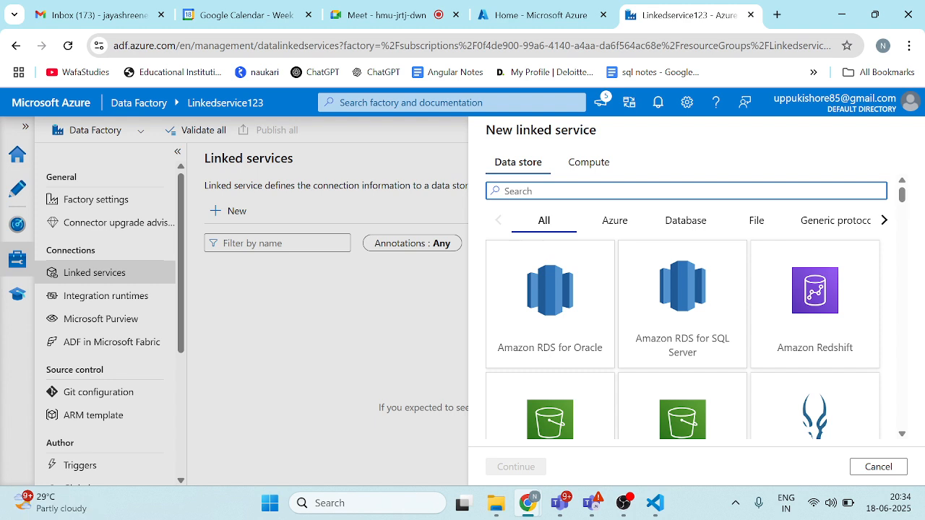
type("az")
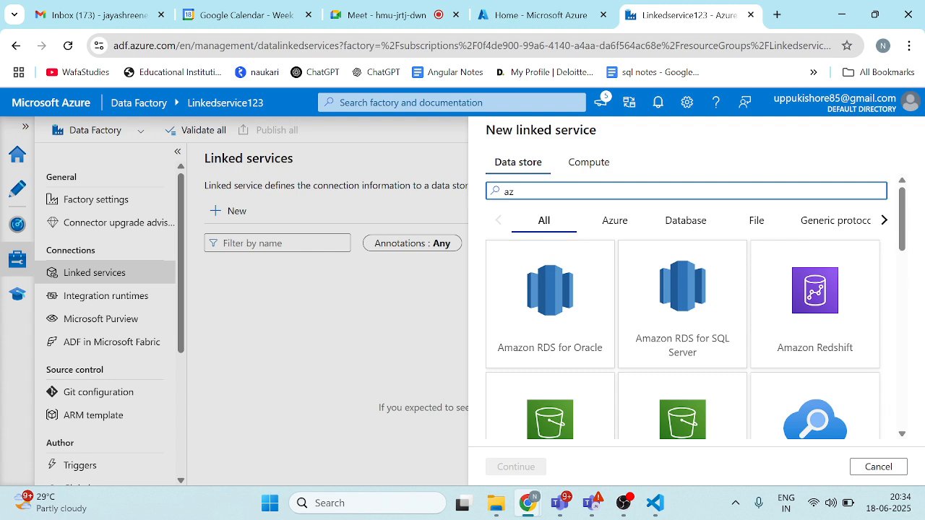
scroll(682, 325, "down", 3)
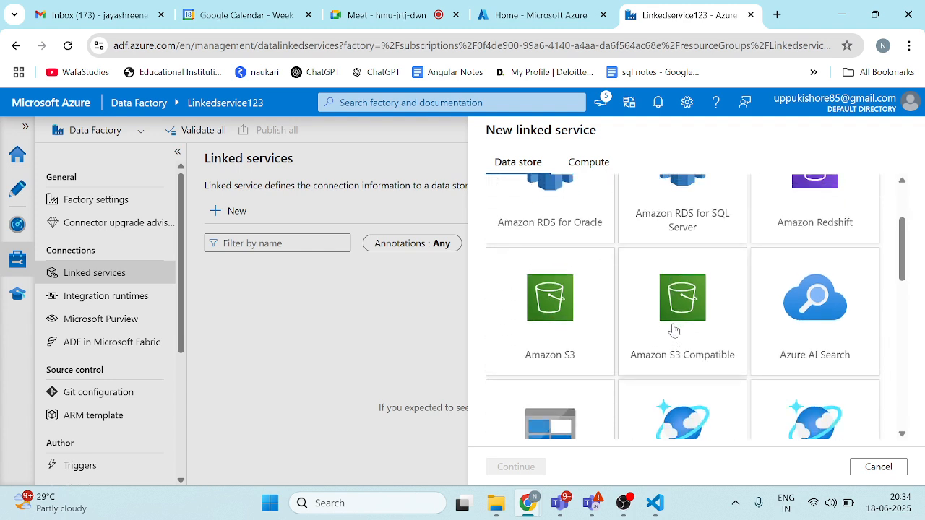
scroll(672, 326, "up", 3)
type("ure")
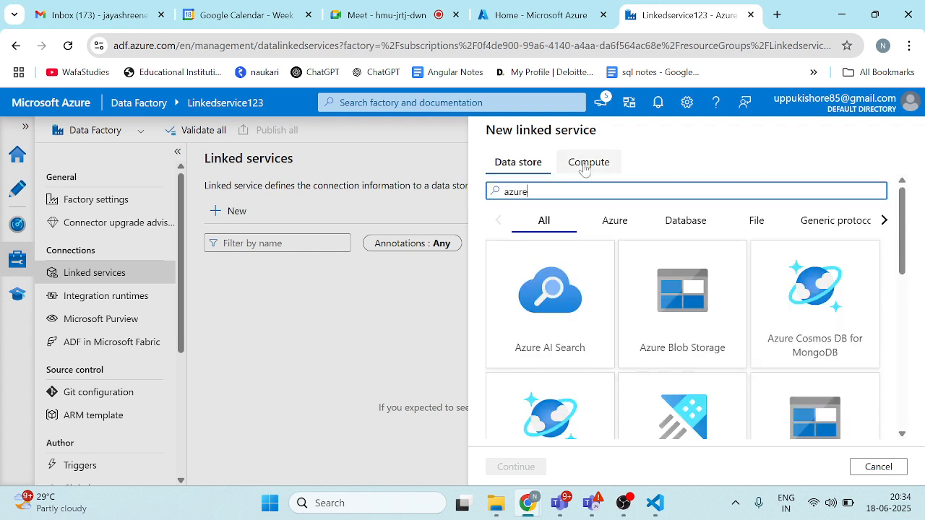
left_click(668, 301)
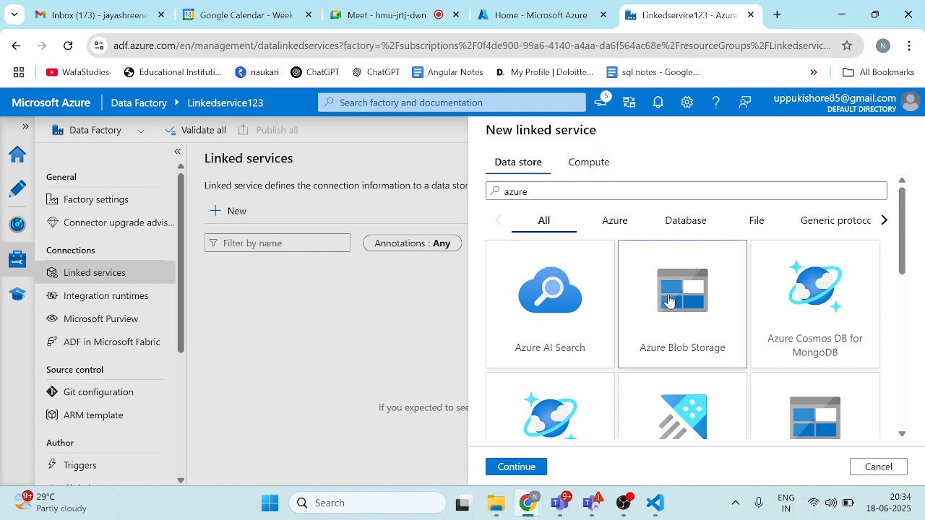
left_click(501, 467)
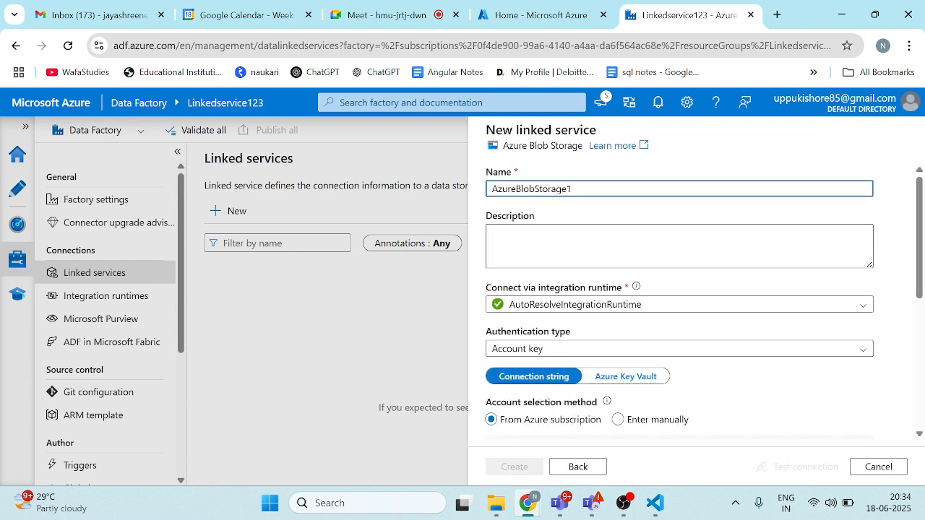
Step: Set the blob storage linked service's authentication type to Account key and its Azure subscription to Azure subscription 1
scroll(559, 351, "down", 2)
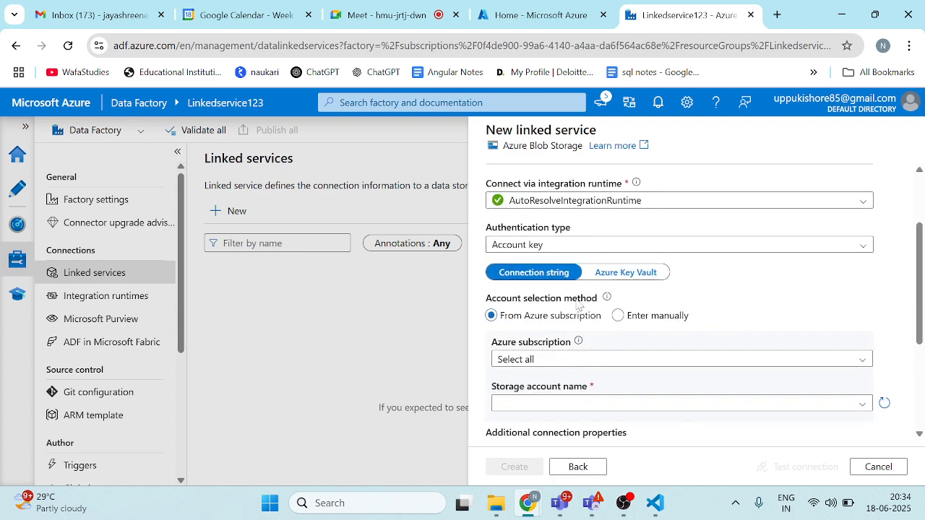
scroll(571, 307, "up", 2)
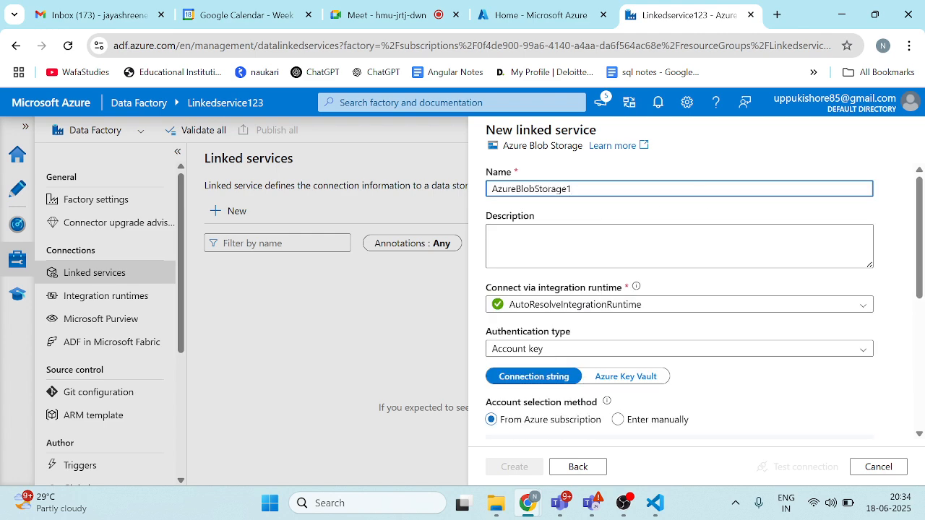
scroll(542, 300, "down", 1)
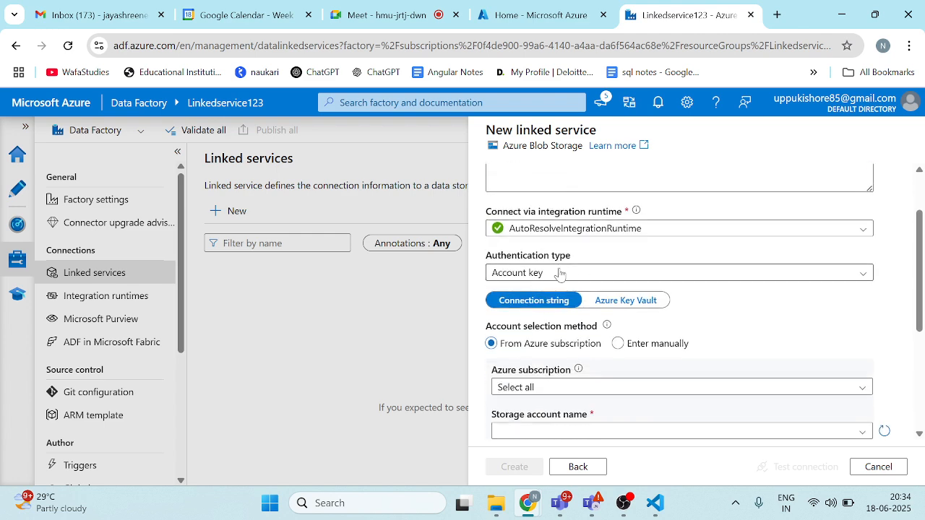
left_click(558, 274)
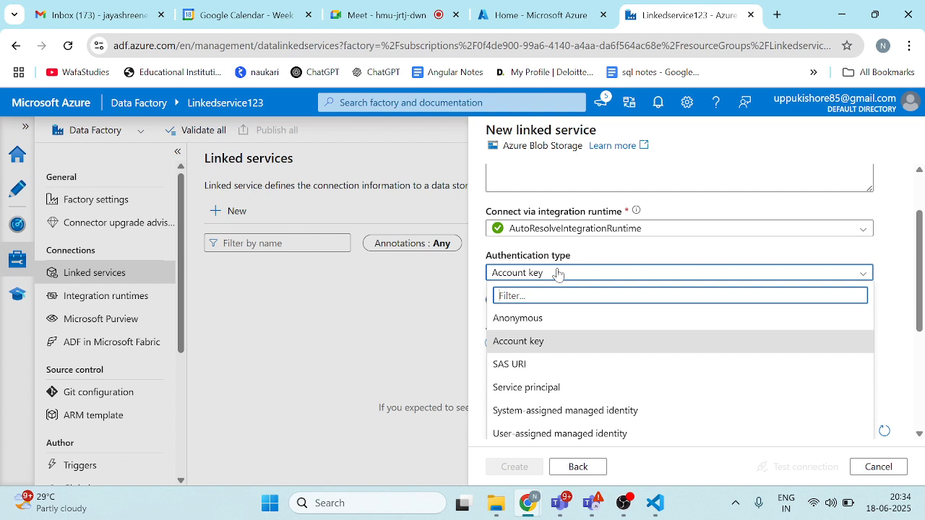
left_click(516, 342)
scroll(602, 304, "down", 1)
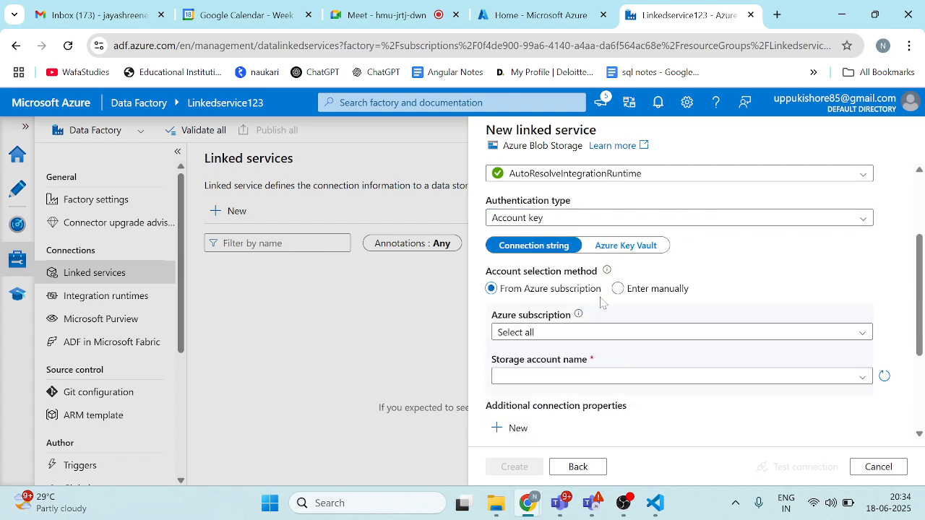
left_click(568, 335)
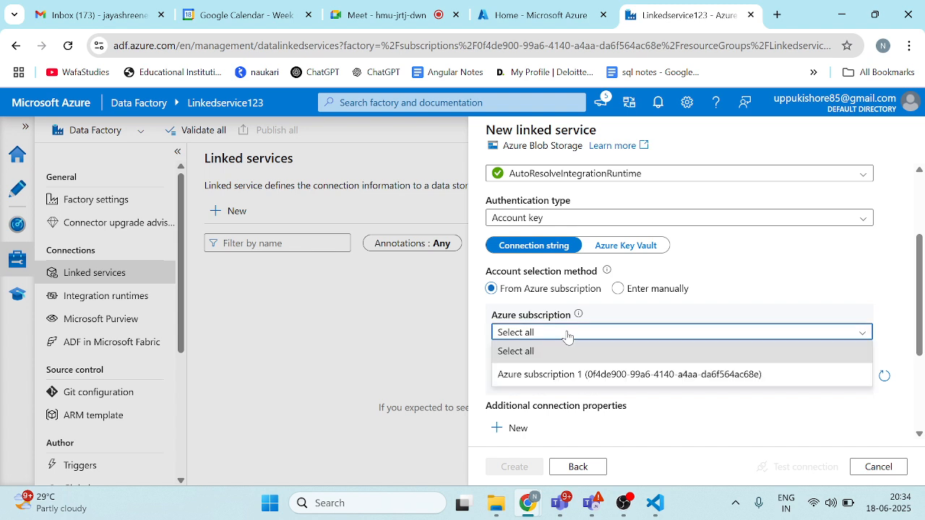
left_click(554, 375)
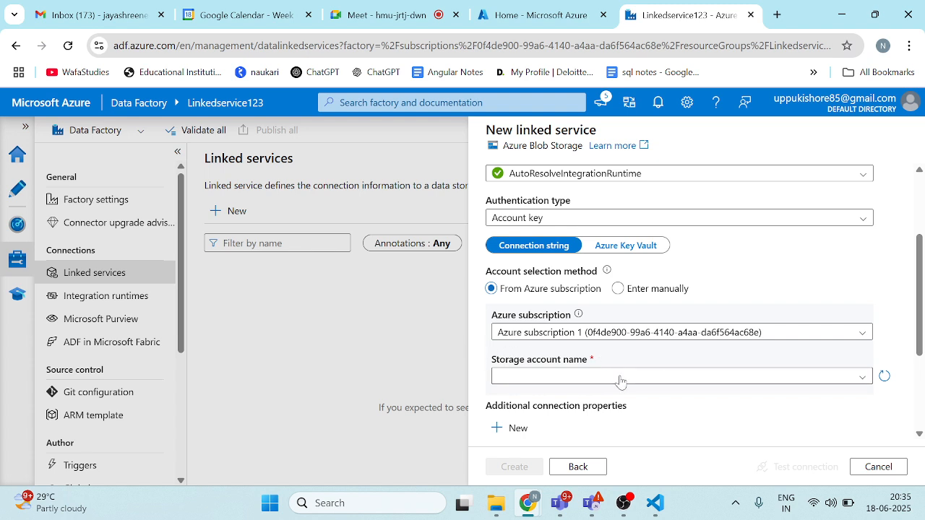
Step: Choose linkedstorage123 as the storage account, create the blob storage linked service, and dismiss the notification
scroll(622, 380, "down", 1)
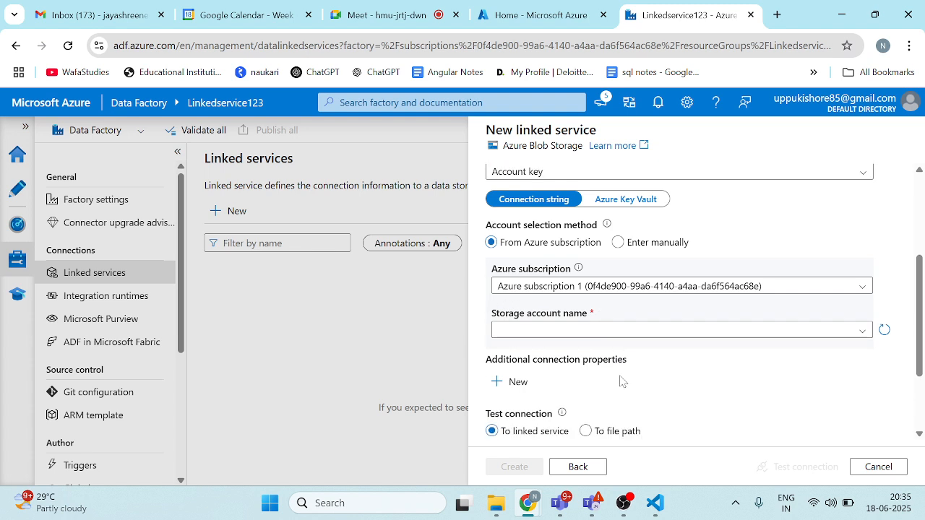
left_click(830, 330)
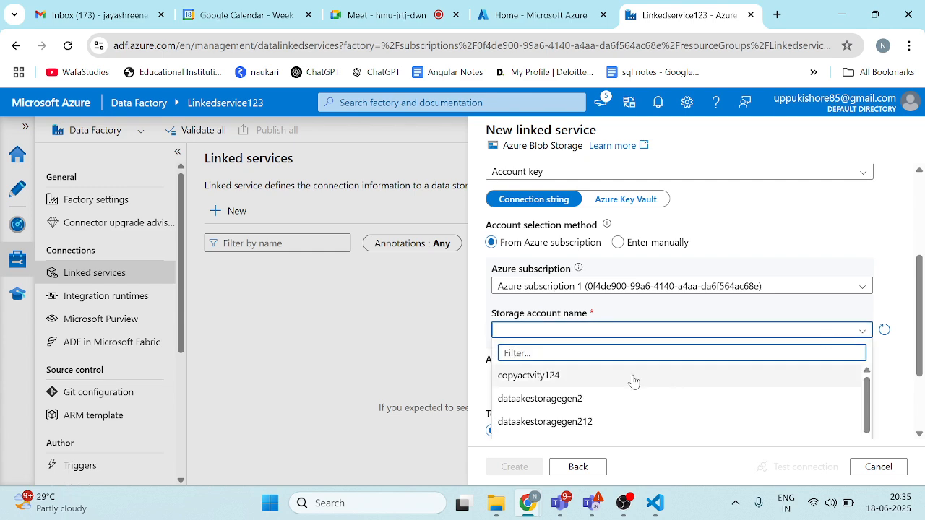
scroll(633, 382, "down", 3)
scroll(571, 426, "down", 1)
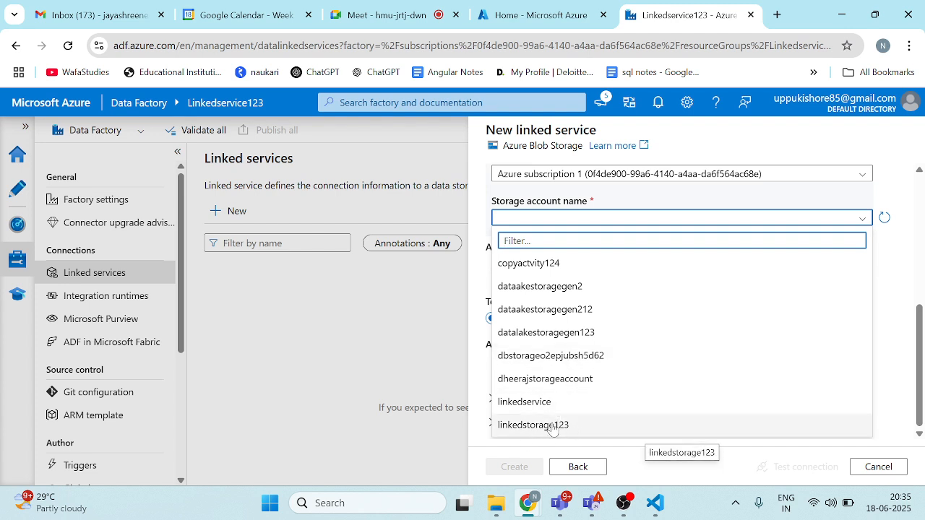
left_click(553, 427)
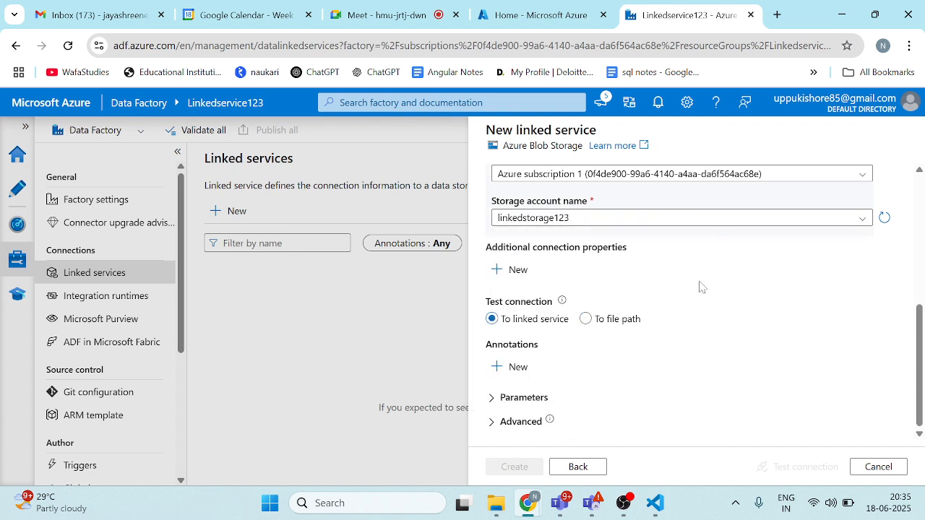
scroll(591, 239, "up", 2)
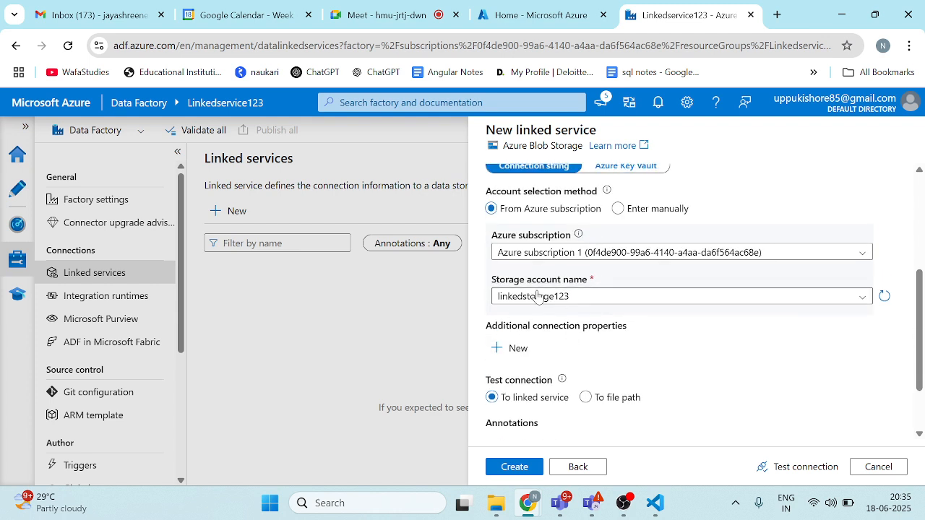
left_click(515, 468)
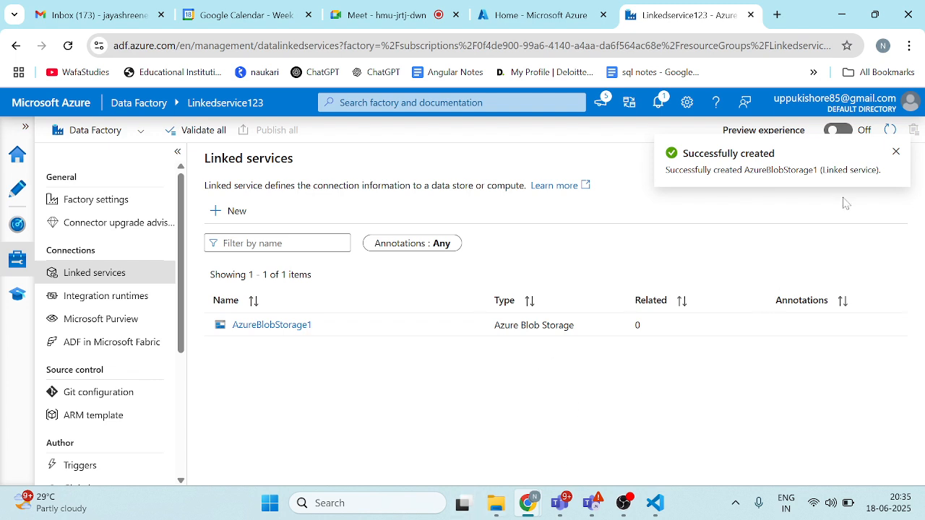
left_click(896, 153)
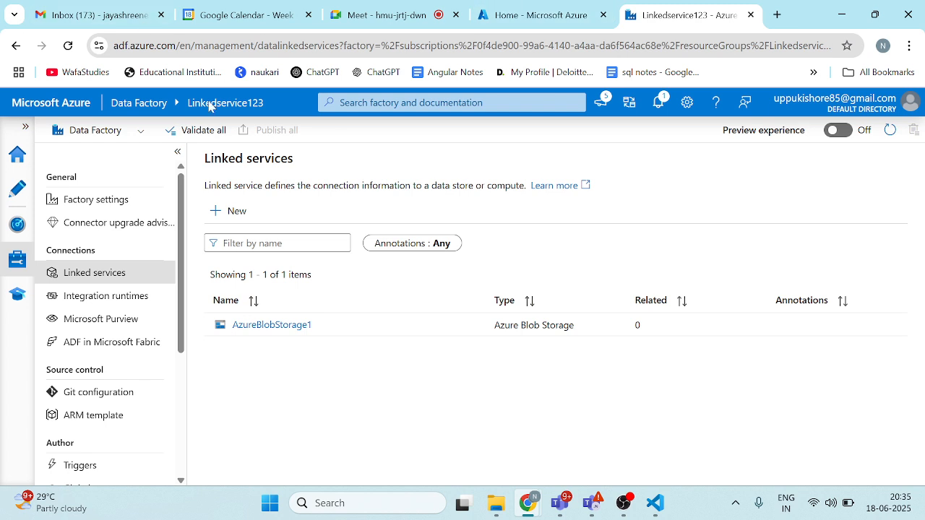
Step: Start another linked service, search the data stores for "azure dat", and choose Azure Data Lake Storage Gen2 as its type
left_click(242, 211)
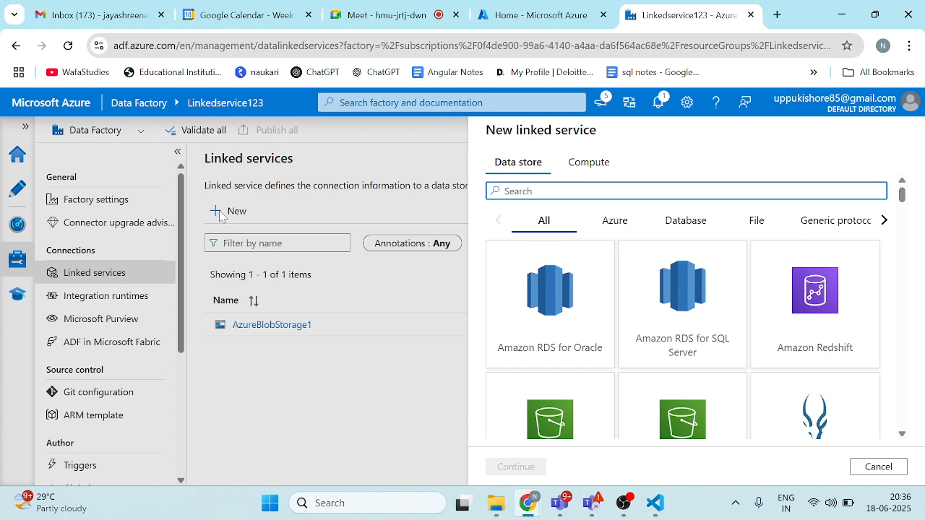
scroll(571, 289, "down", 2)
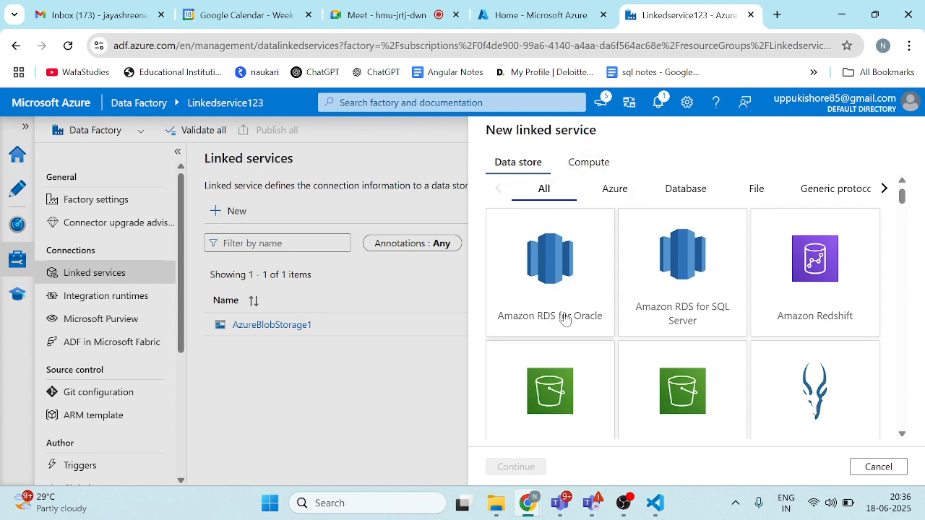
scroll(566, 320, "up", 2)
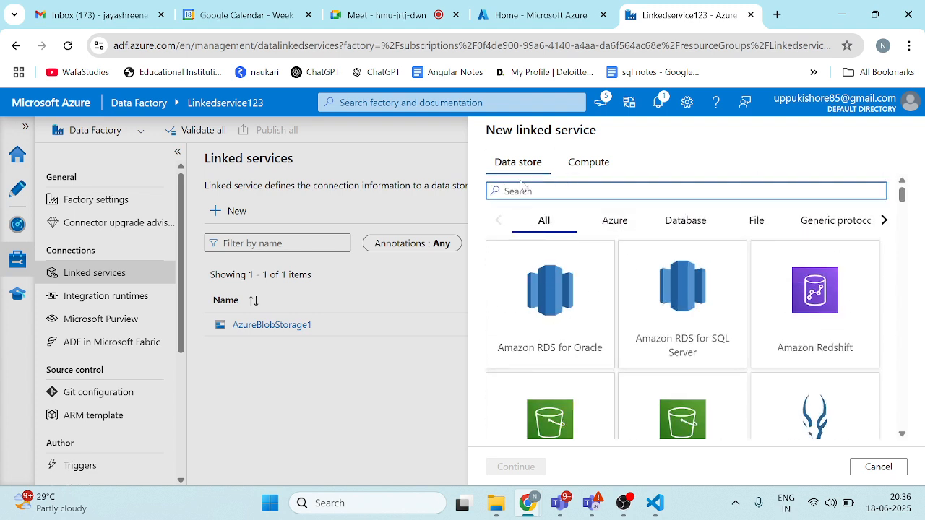
type("azure")
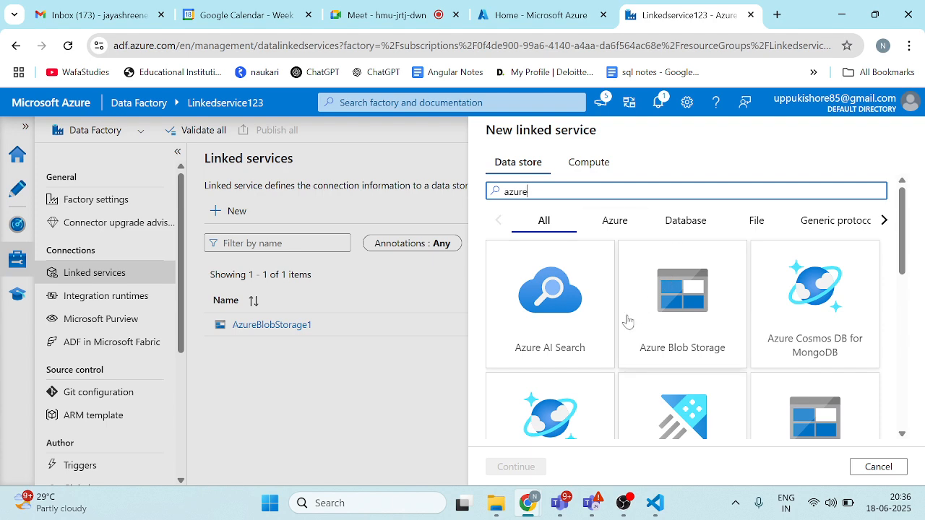
scroll(627, 321, "down", 6)
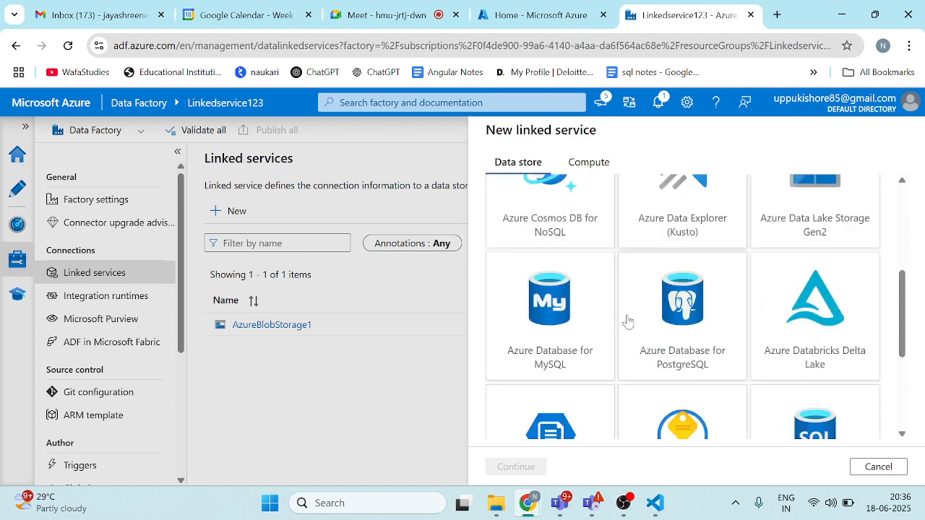
scroll(628, 322, "up", 2)
scroll(628, 322, "up", 4)
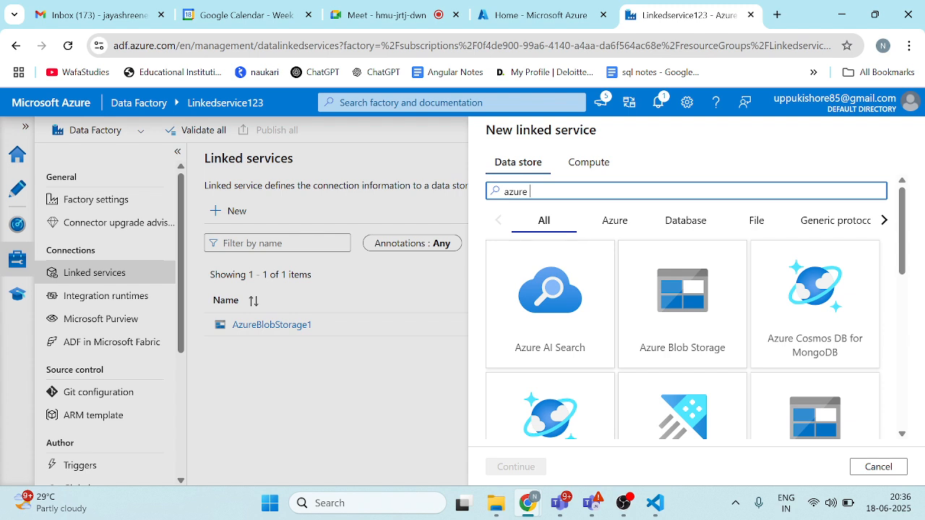
type("dat")
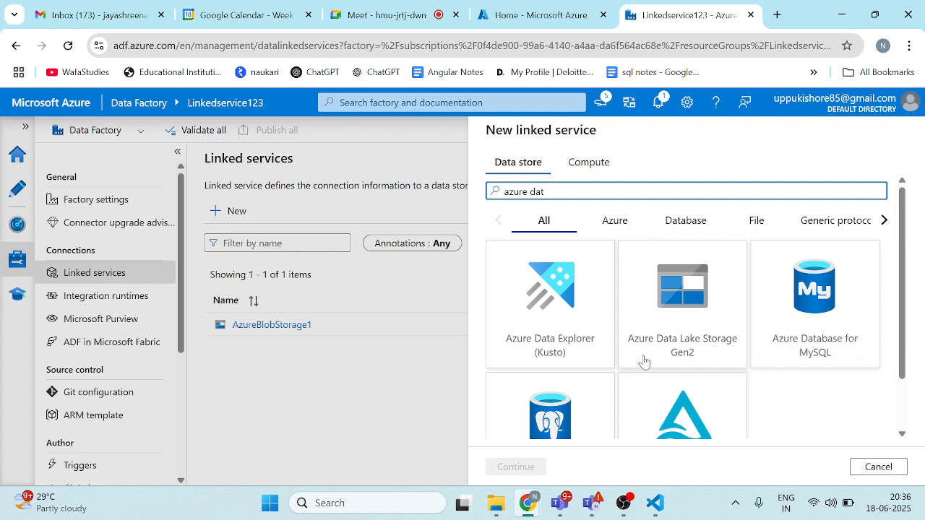
left_click(682, 327)
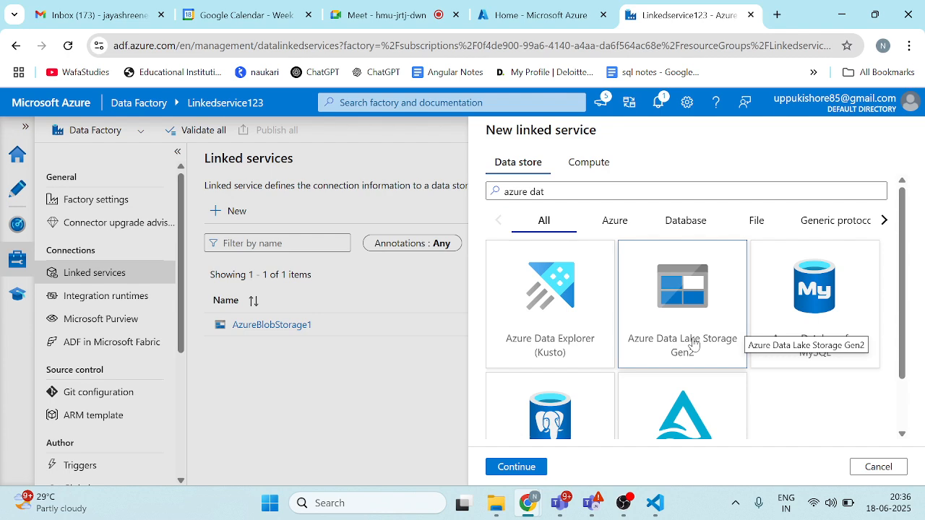
left_click(518, 466)
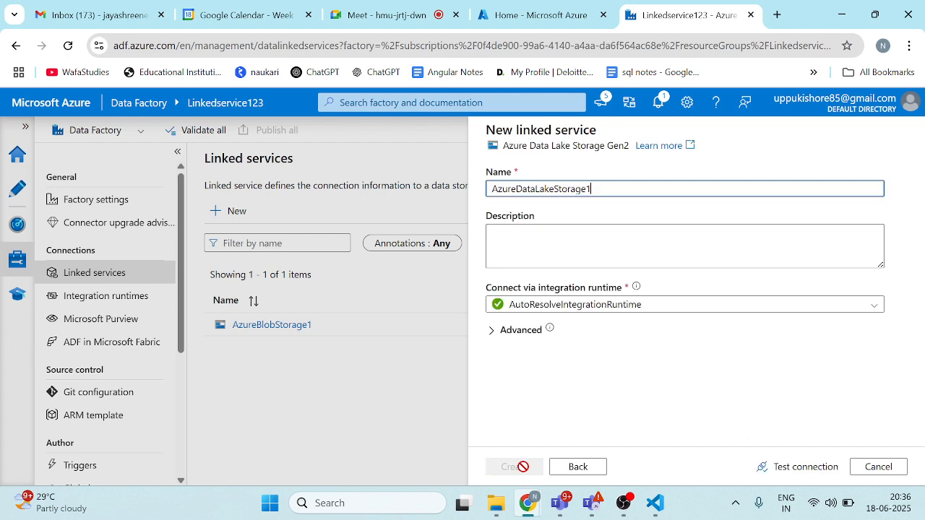
Step: Point the Data Lake Storage Gen2 linked service to linkedstorage123 in Azure subscription 1 and create it
scroll(731, 316, "down", 3)
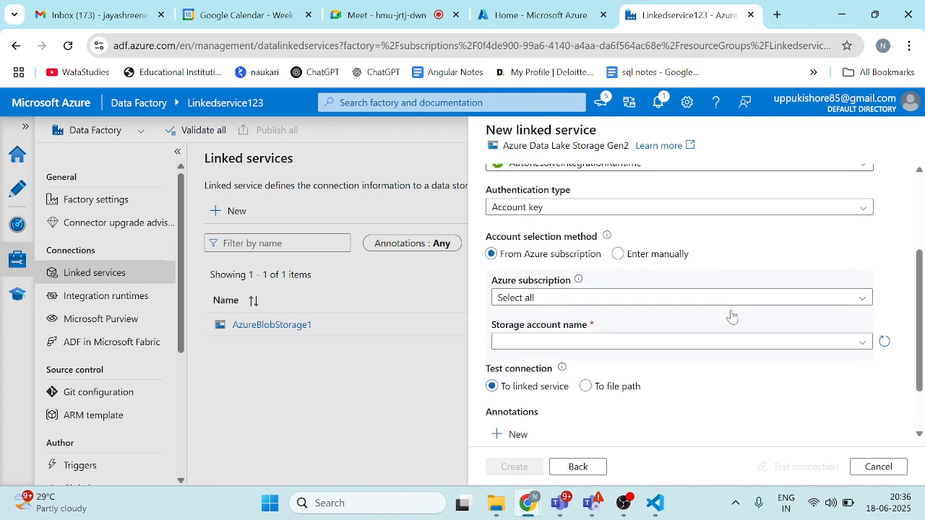
left_click(625, 297)
left_click(571, 339)
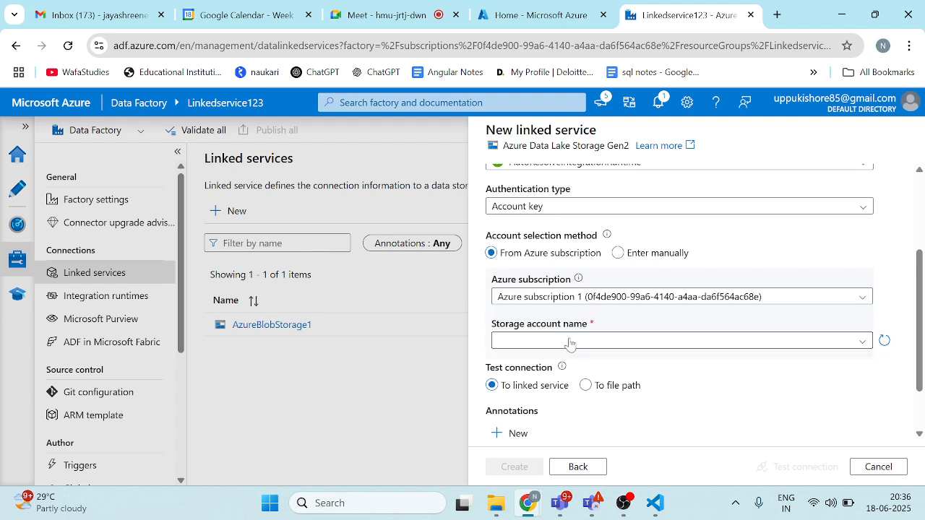
left_click(617, 345)
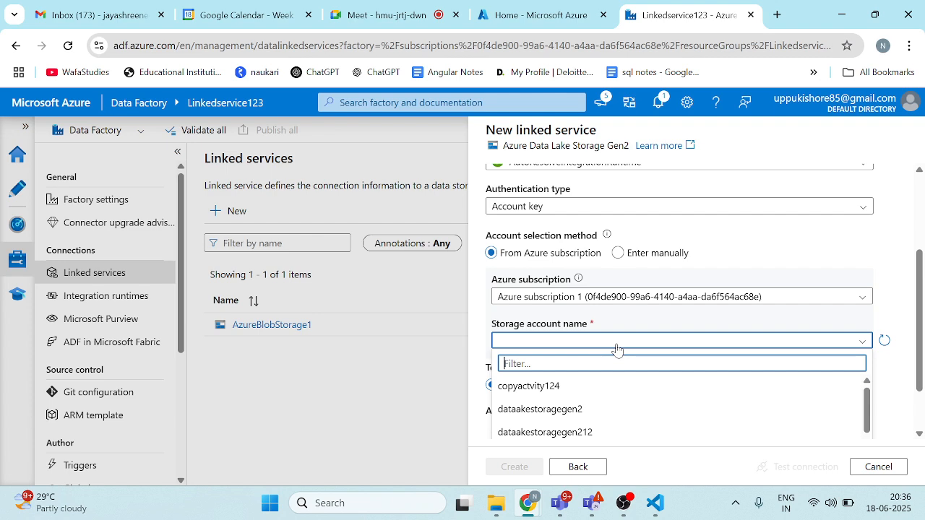
scroll(616, 350, "down", 5)
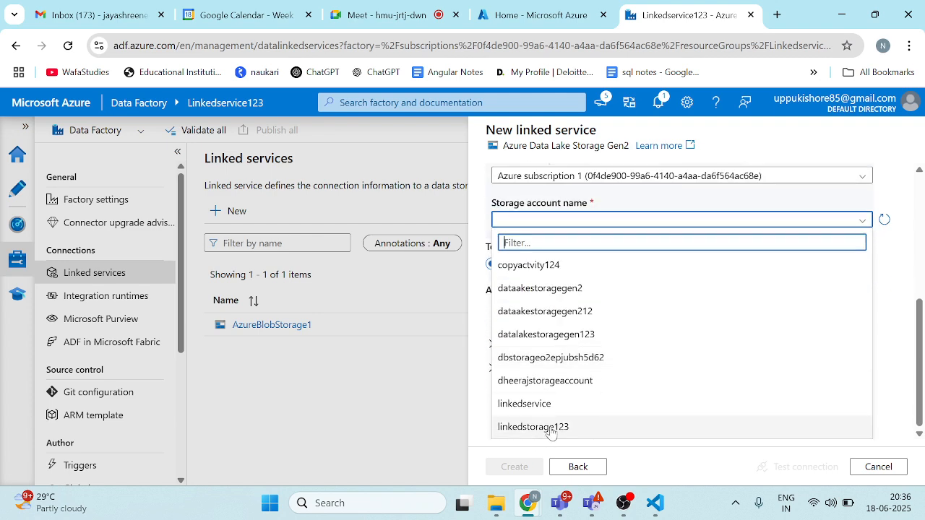
left_click(550, 428)
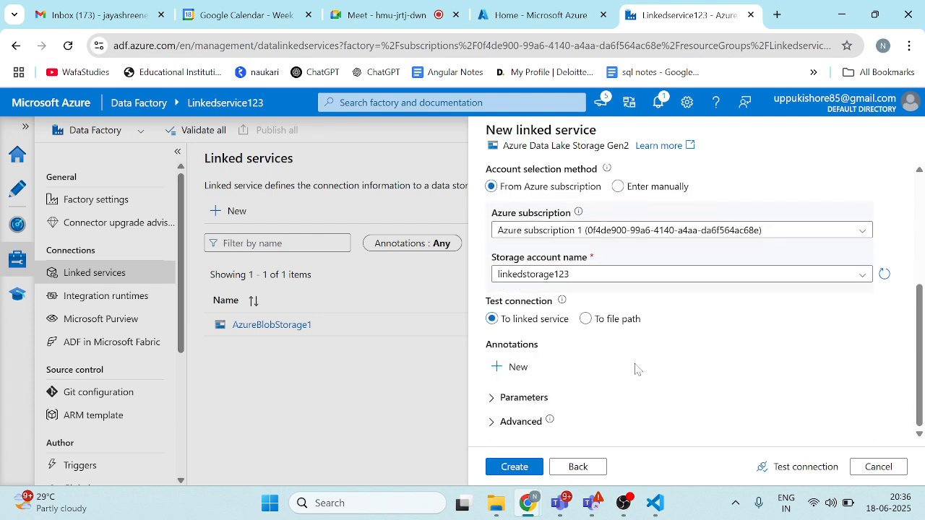
mouse_move(550, 421)
left_click(512, 467)
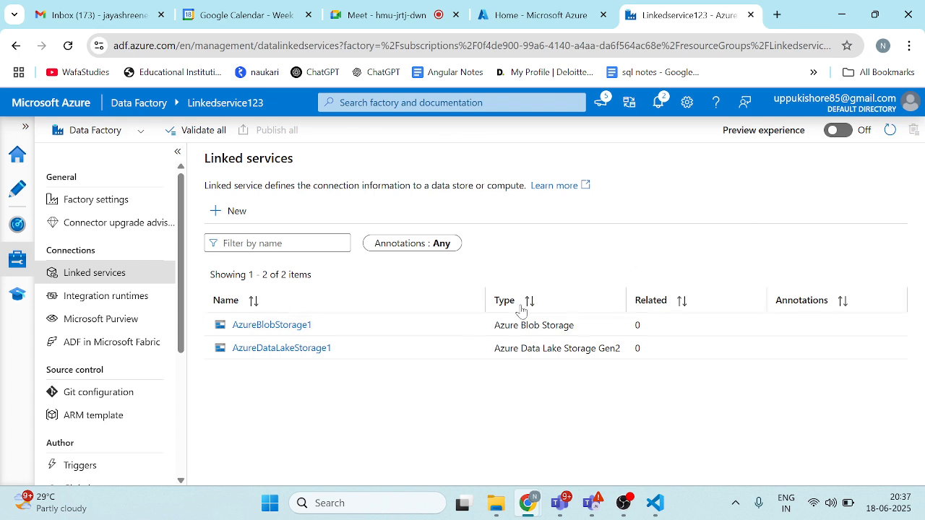
Step: Start a new dataset in the data factory's authoring area and look through the available data stores
left_click(6, 193)
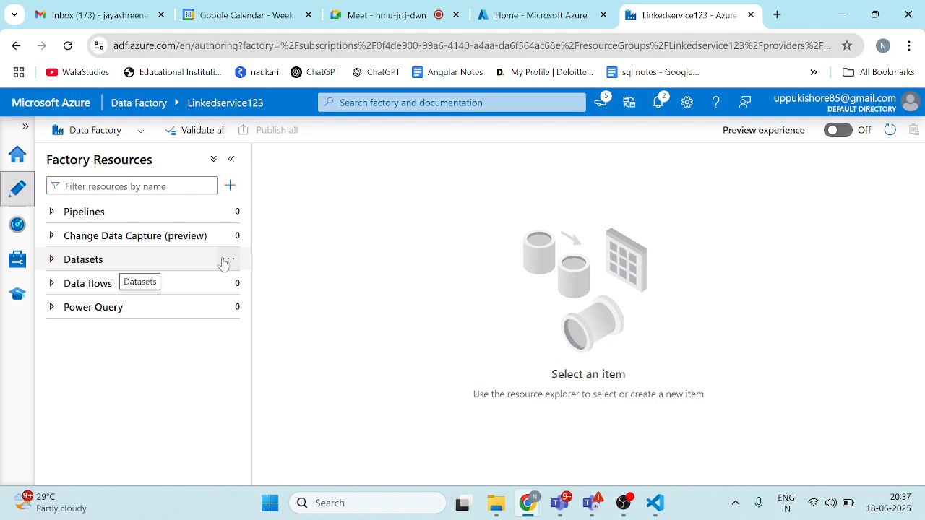
left_click(224, 262)
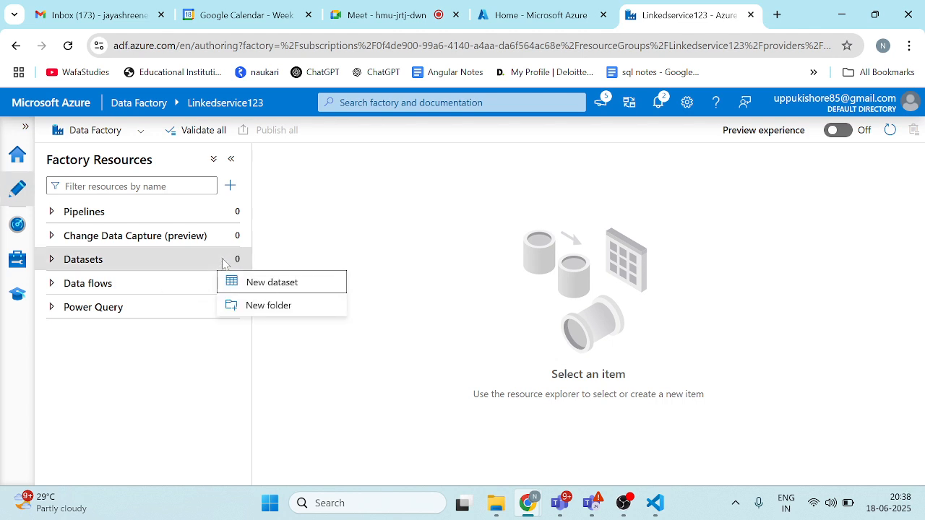
left_click(274, 287)
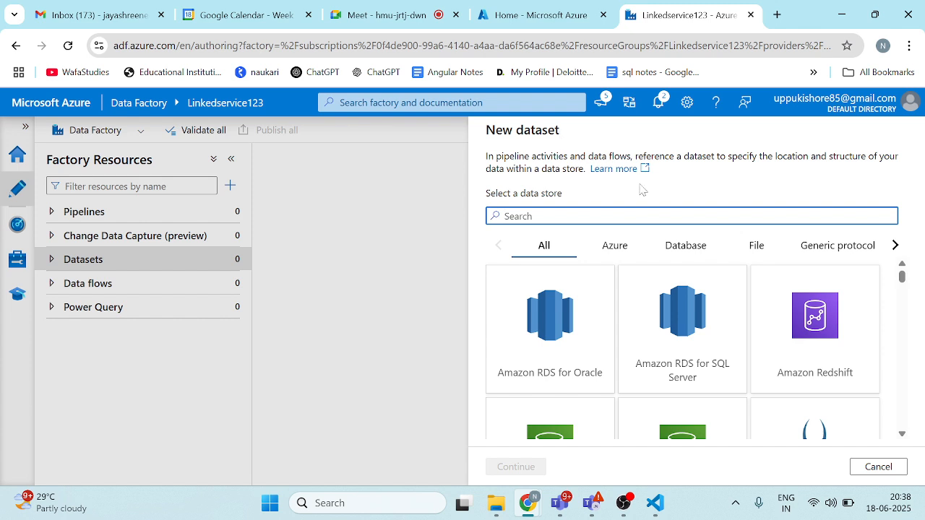
scroll(680, 369, "down", 5)
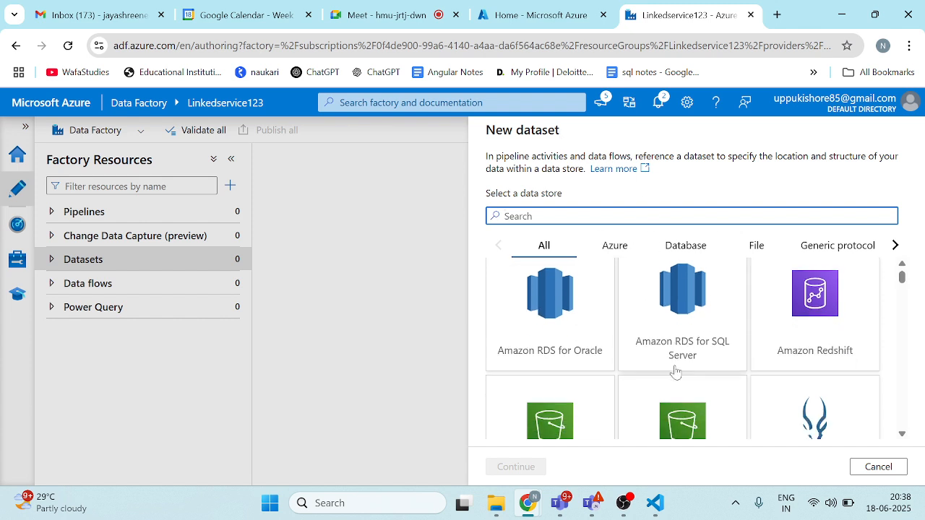
scroll(676, 370, "down", 5)
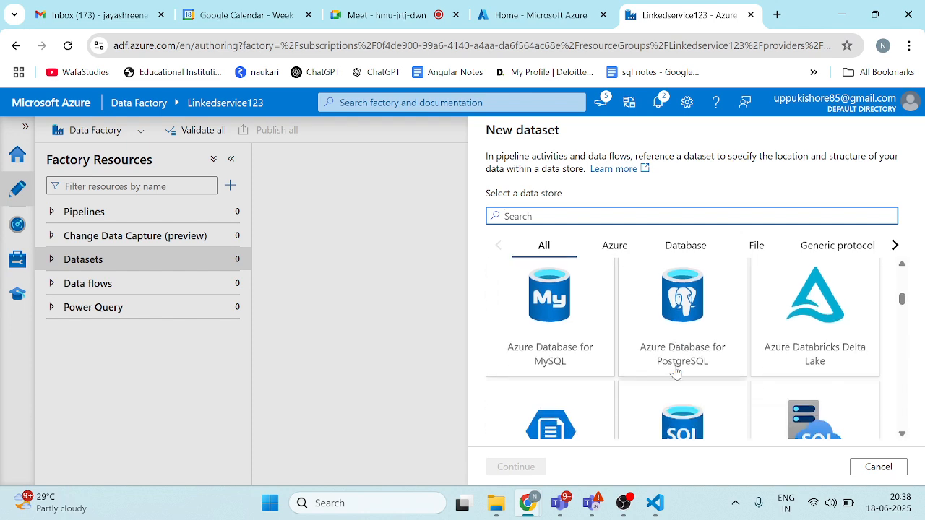
scroll(676, 372, "down", 2)
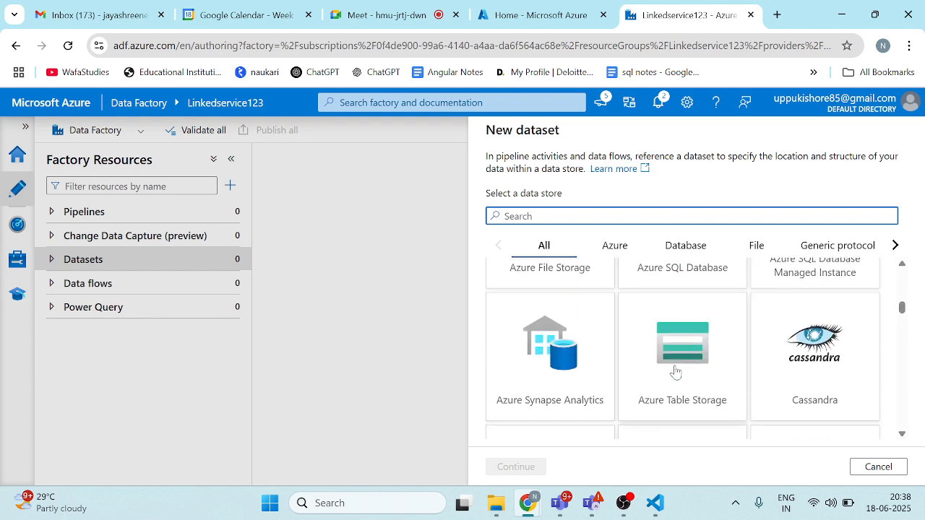
scroll(676, 371, "down", 3)
scroll(676, 371, "up", 10)
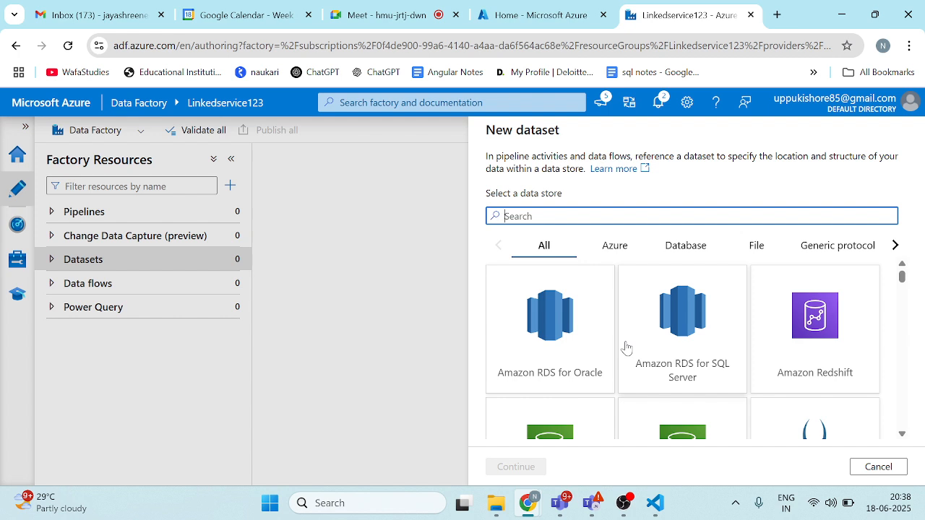
Step: Search the data stores for "az", choose Azure Blob Storage for the dataset, and select the DelimitedText format
type("az")
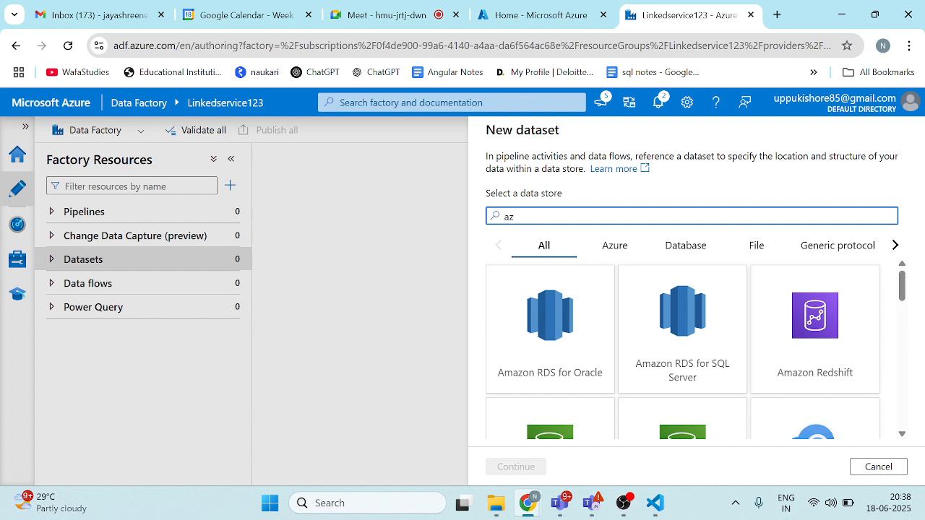
scroll(693, 354, "down", 3)
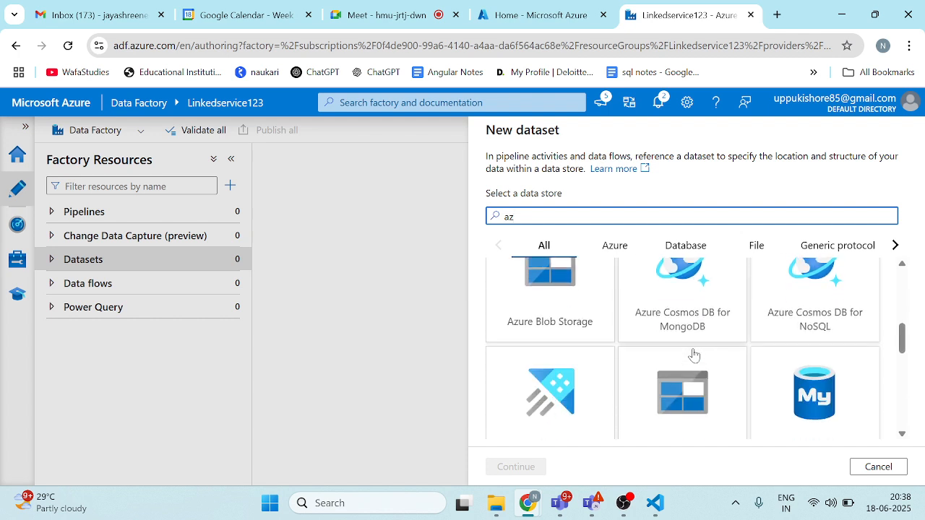
scroll(694, 354, "down", 1)
left_click(563, 297)
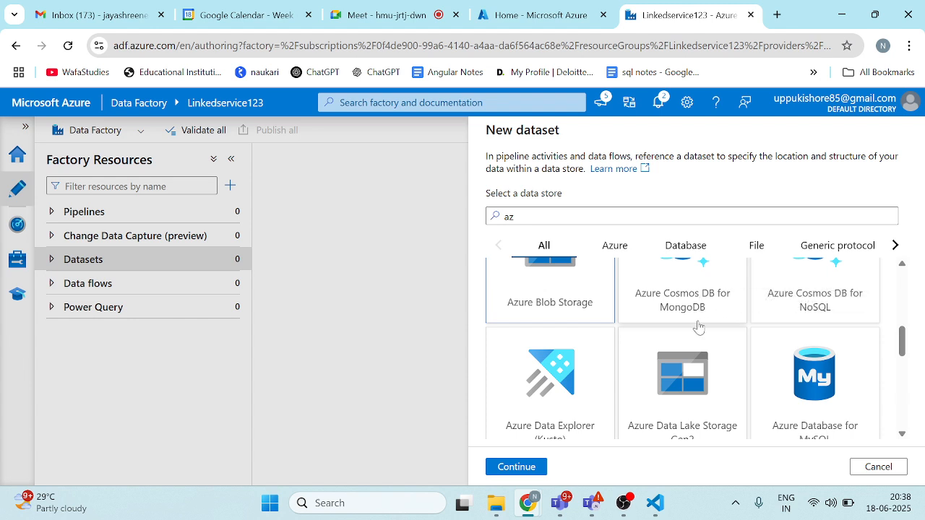
scroll(698, 327, "up", 5)
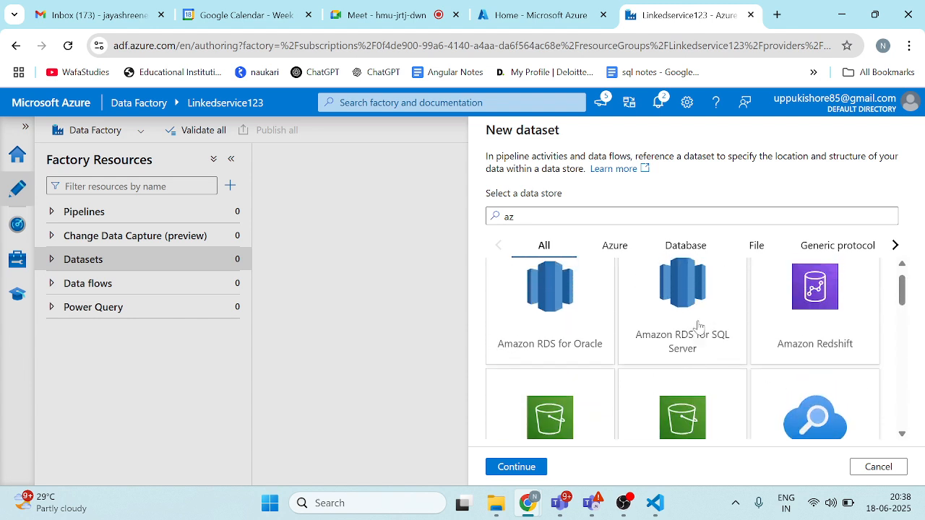
left_click(516, 466)
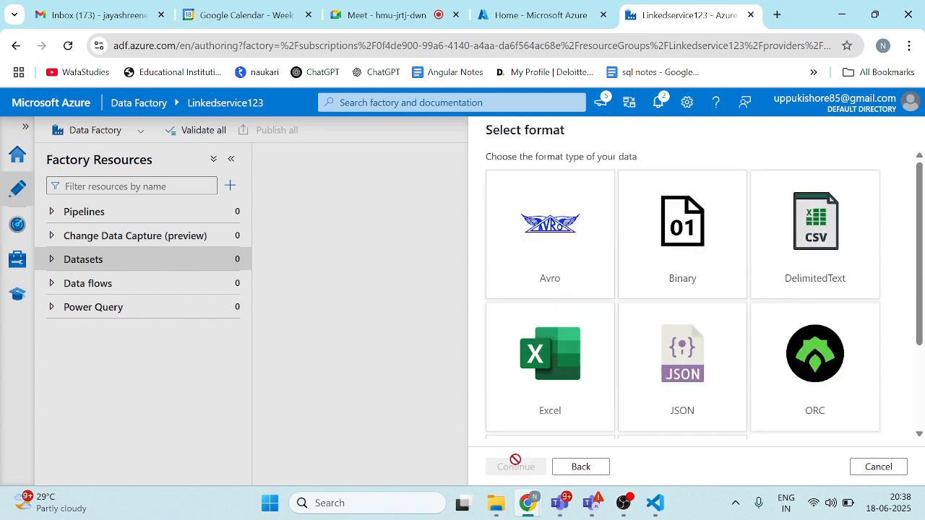
left_click(813, 273)
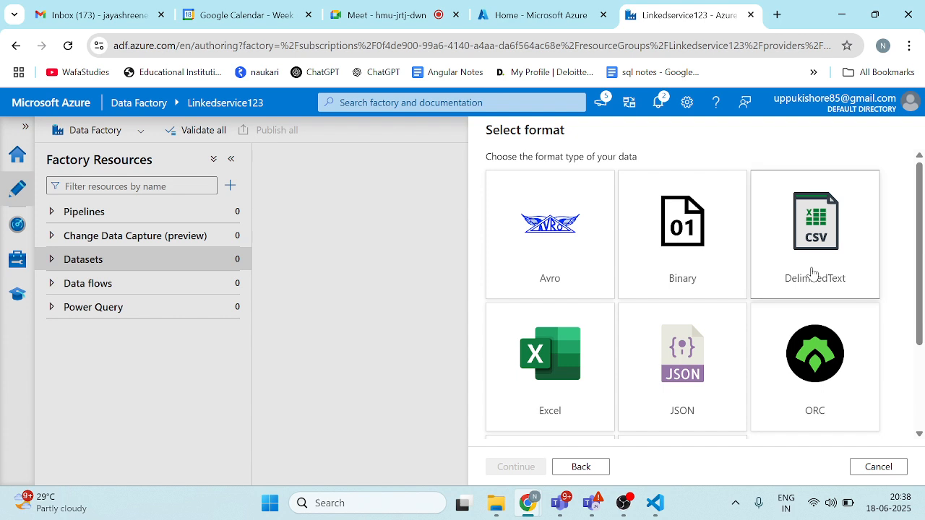
left_click(514, 466)
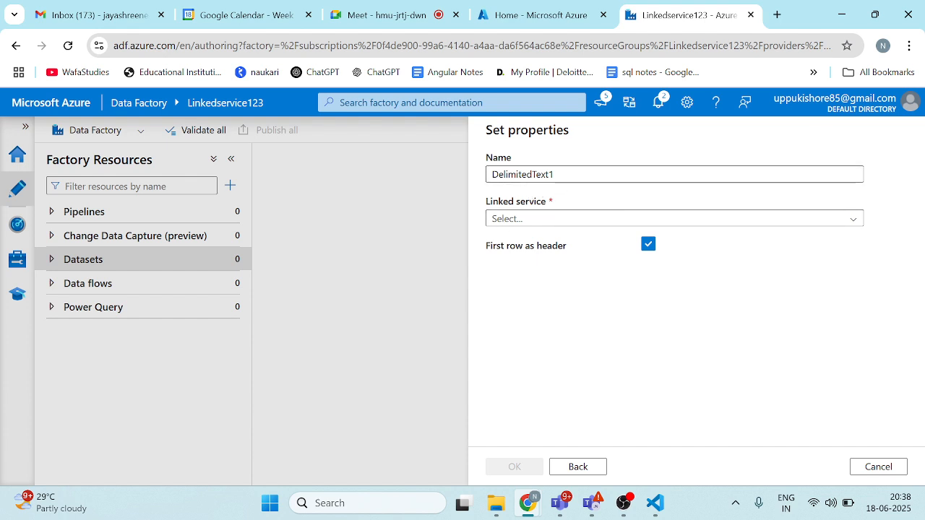
Step: Name the dataset Linkedservice123 and assign it the AzureBlobStorage1 linked service
left_click(564, 174)
key("ctrl+a")
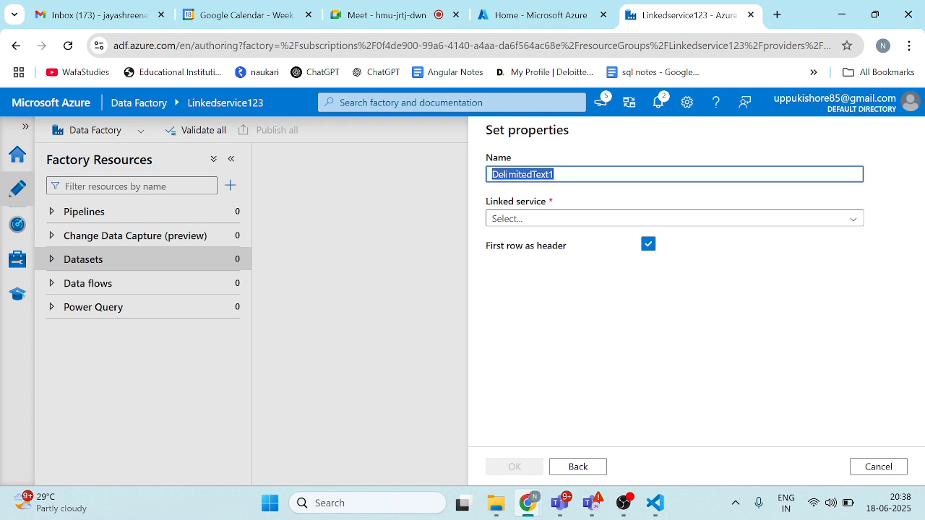
key("BackSpace")
type("Linkedservice123")
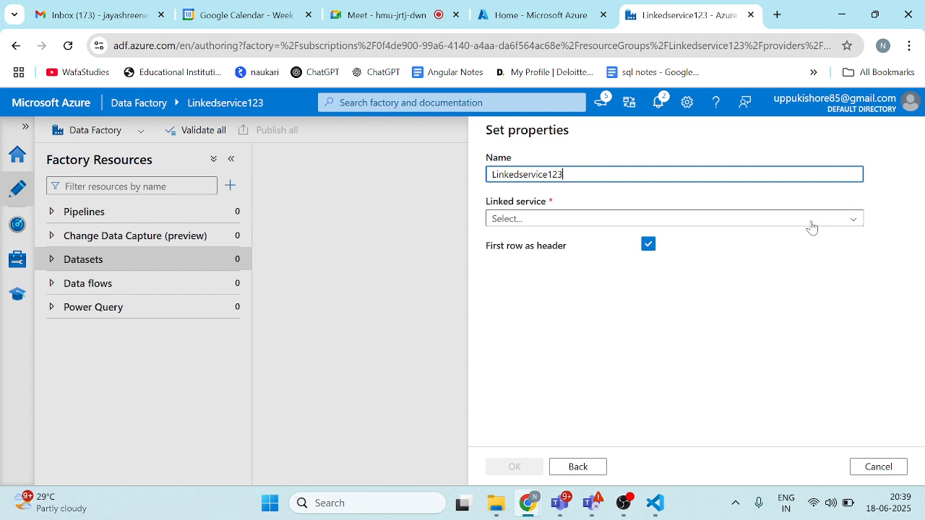
left_click(811, 223)
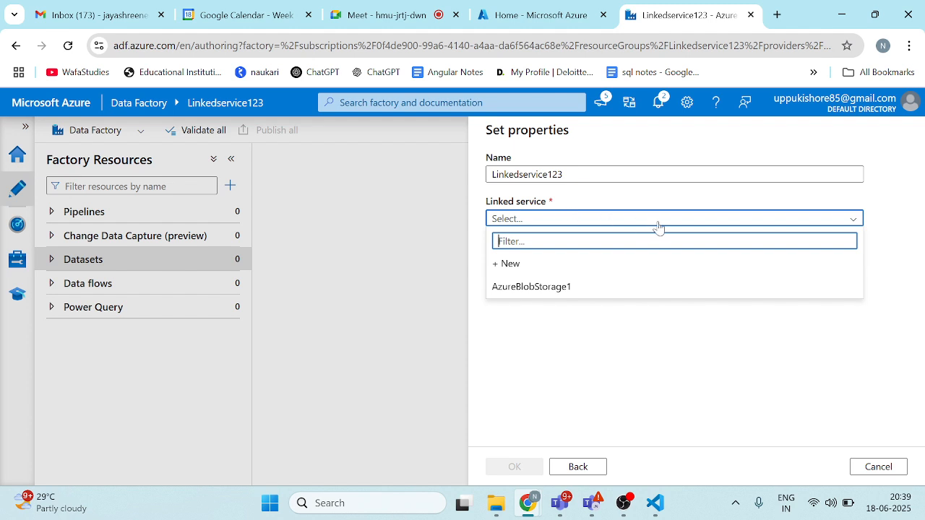
left_click(581, 291)
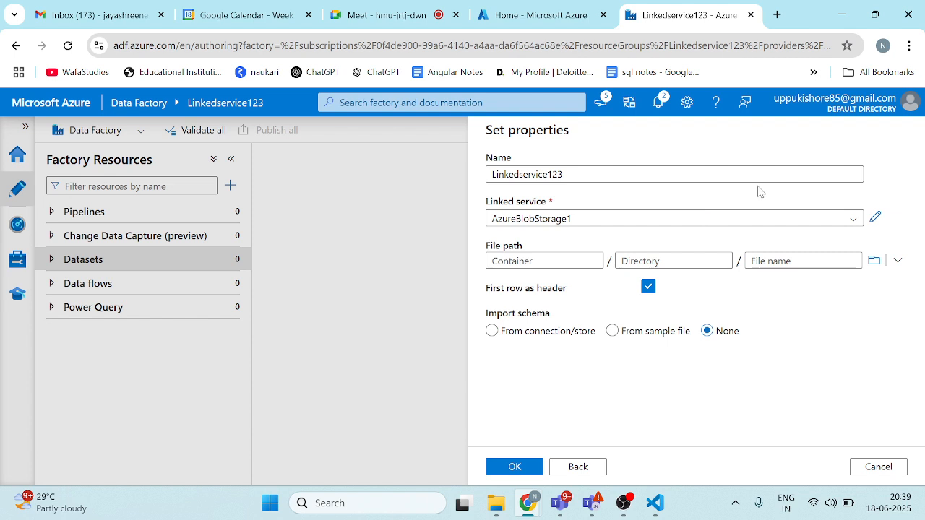
Step: Set the dataset's file path to Query 1.csv in the linkedservice1 container
left_click(876, 262)
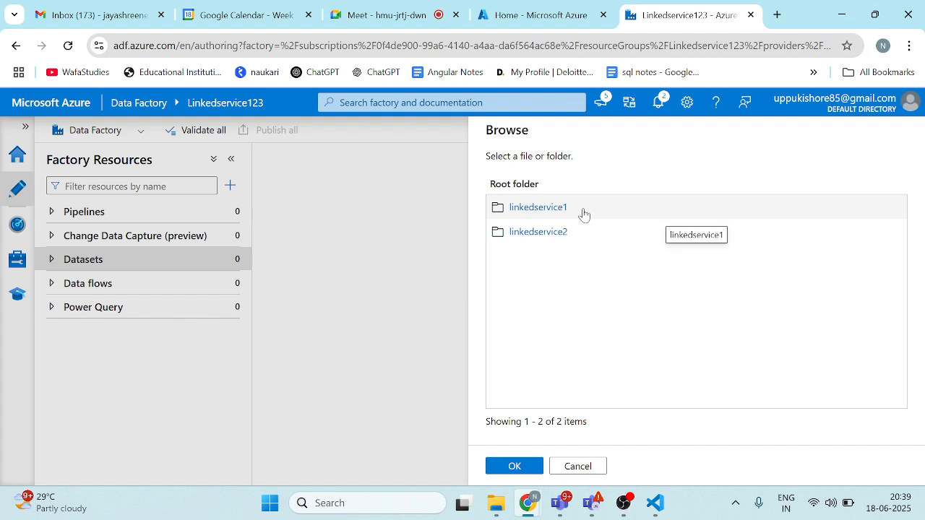
left_click(539, 209)
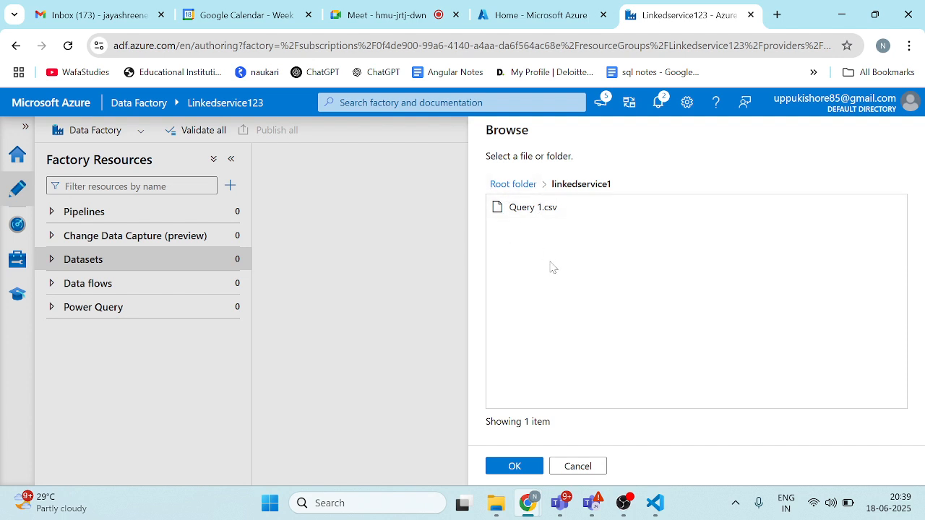
left_click(526, 215)
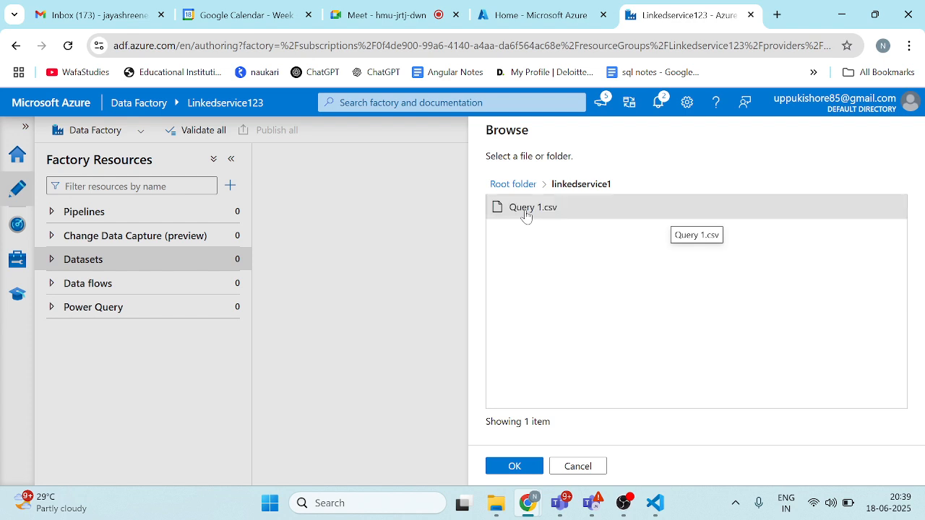
left_click(514, 466)
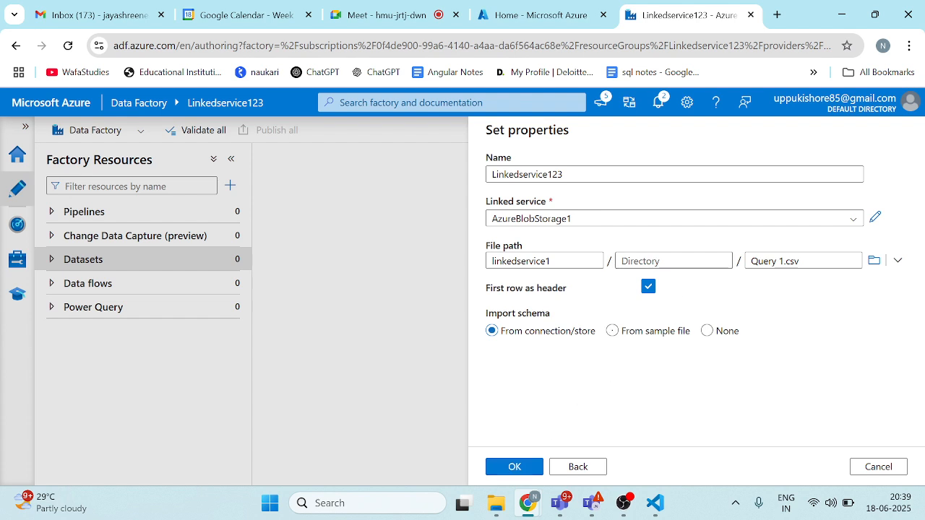
Step: Set Import schema to None and create the dataset
left_click(706, 330)
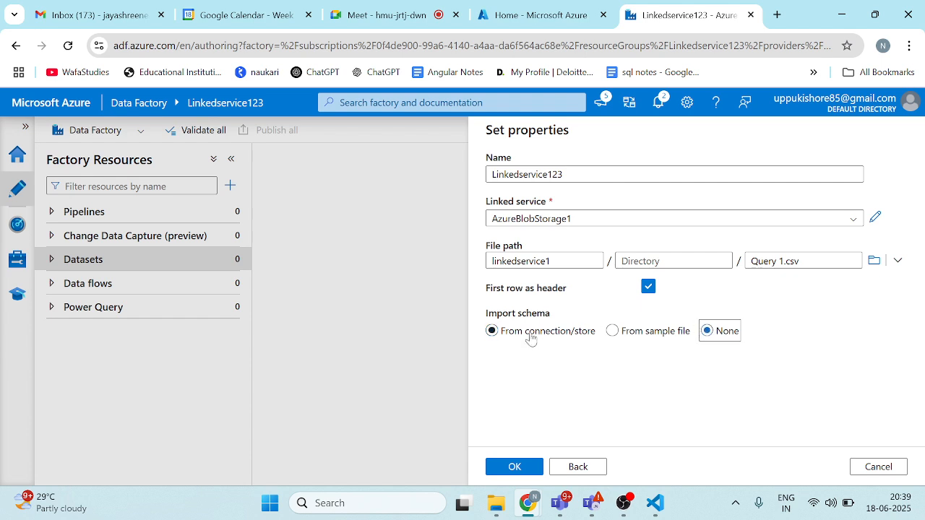
left_click(491, 331)
left_click(514, 467)
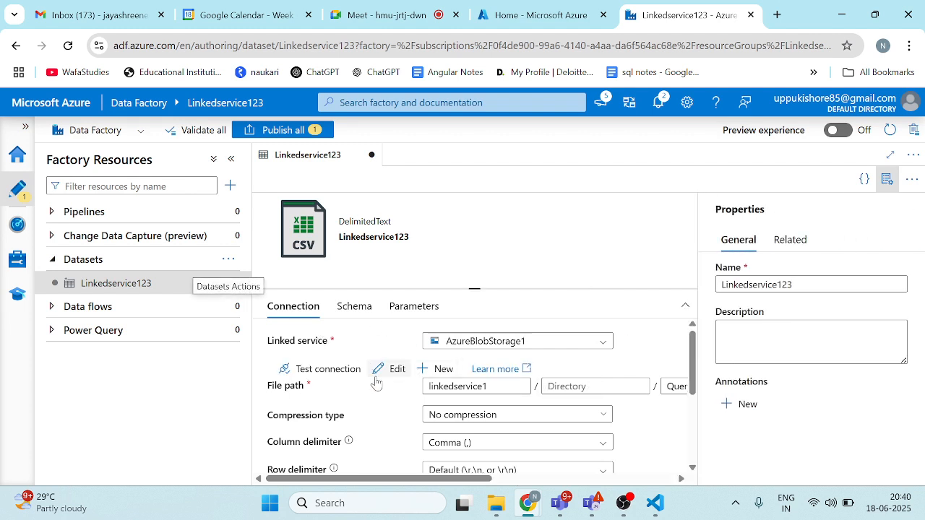
Step: Preview the data of Query 1.csv through the dataset's connection settings, examine its rows and columns, and close the preview
scroll(562, 378, "down", 3)
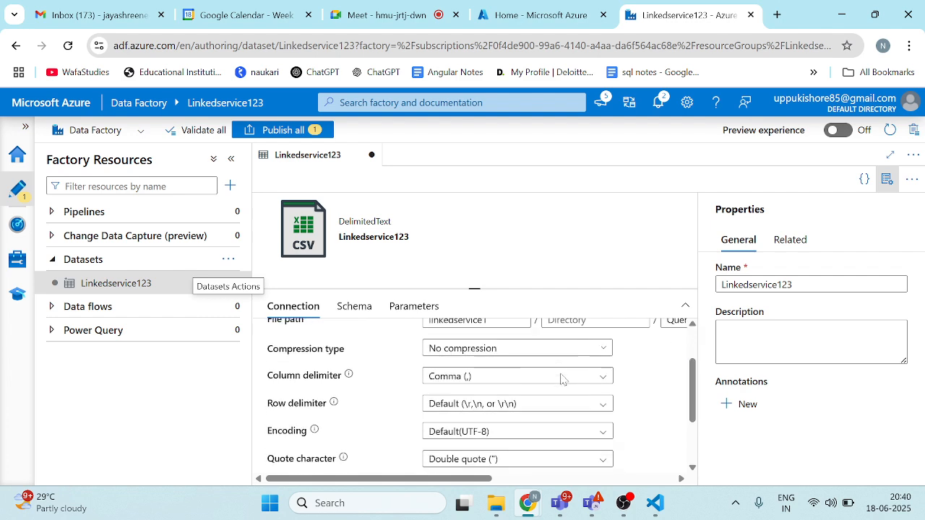
scroll(563, 380, "up", 2)
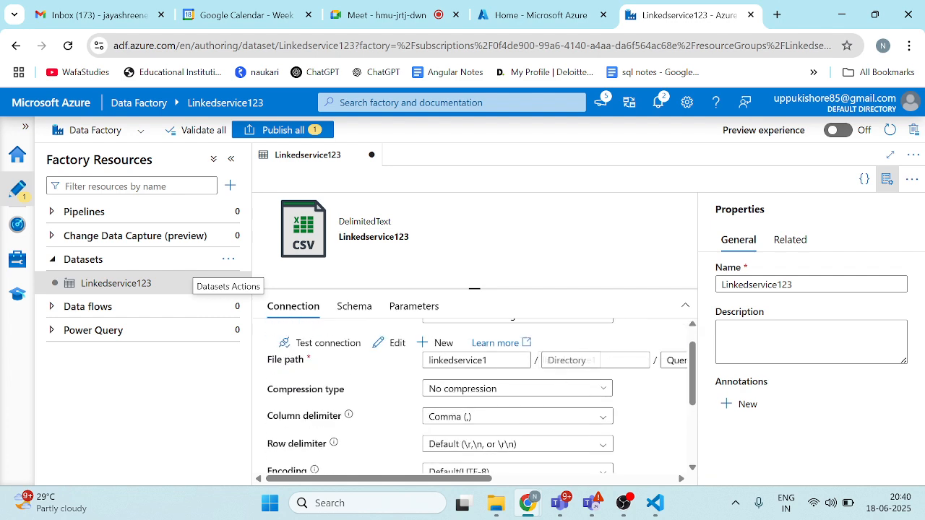
scroll(537, 376, "right", 2)
scroll(537, 376, "right", 10)
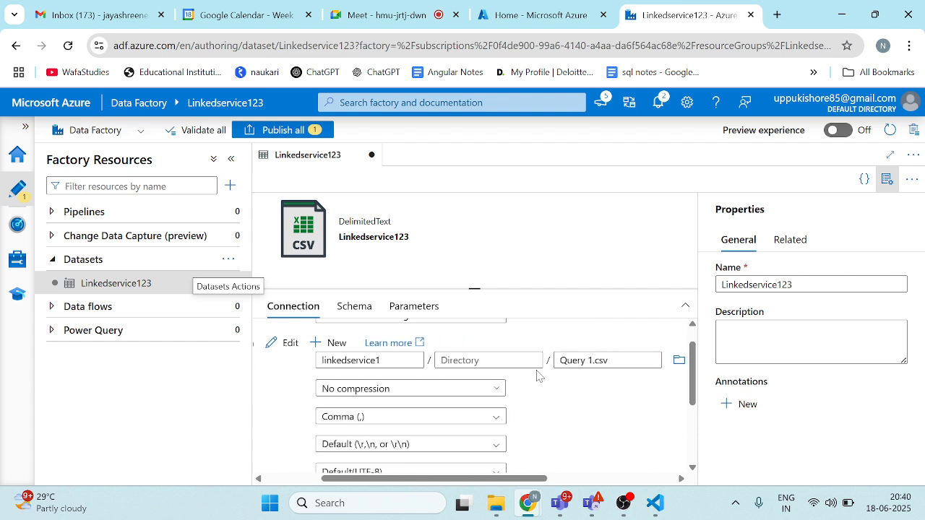
scroll(537, 376, "right", 5)
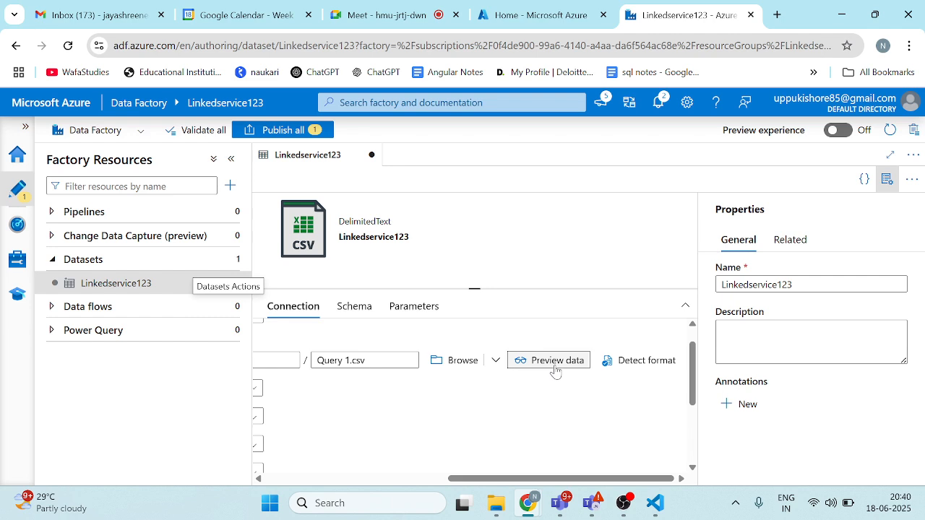
left_click(555, 370)
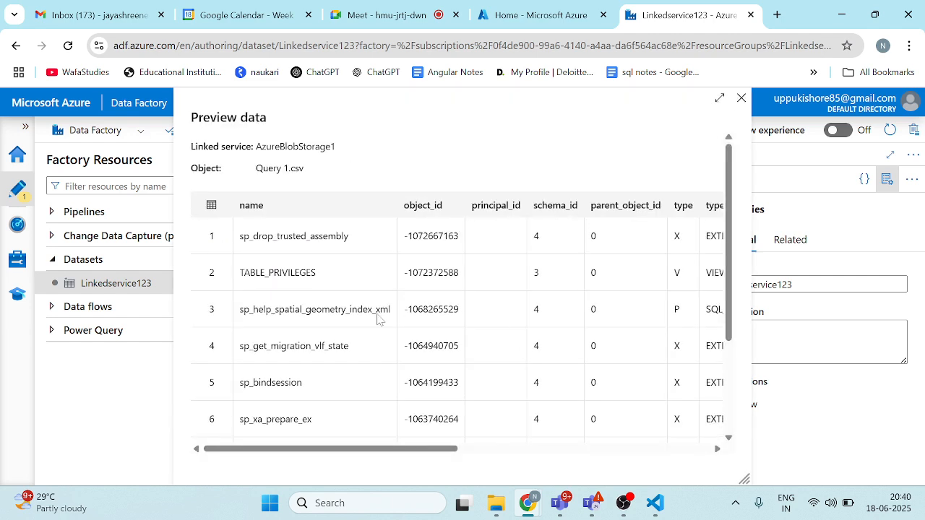
scroll(363, 345, "down", 3)
scroll(363, 345, "up", 3)
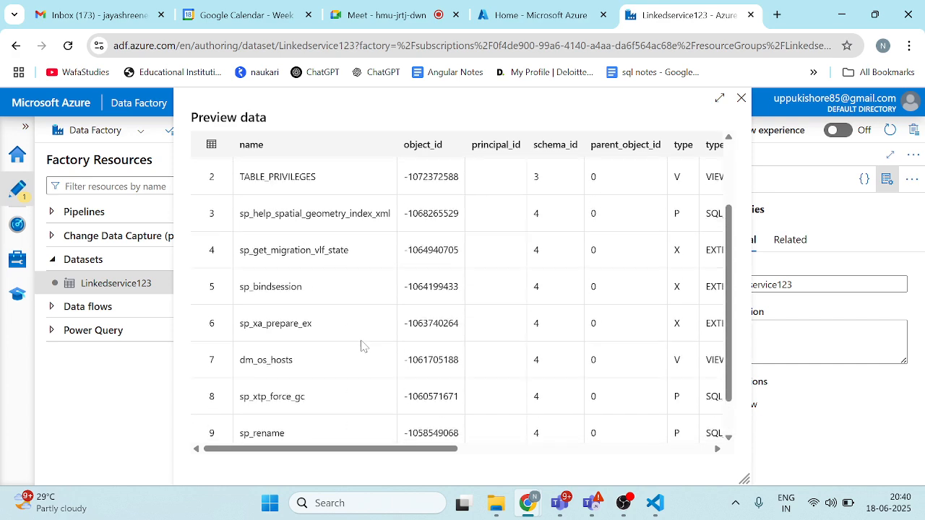
scroll(363, 346, "right", 3)
scroll(363, 346, "right", 10)
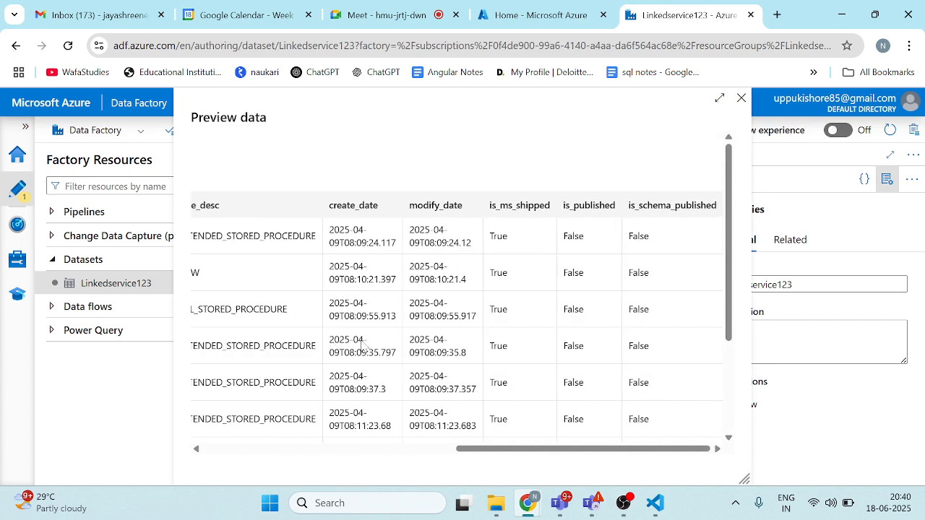
left_click(742, 98)
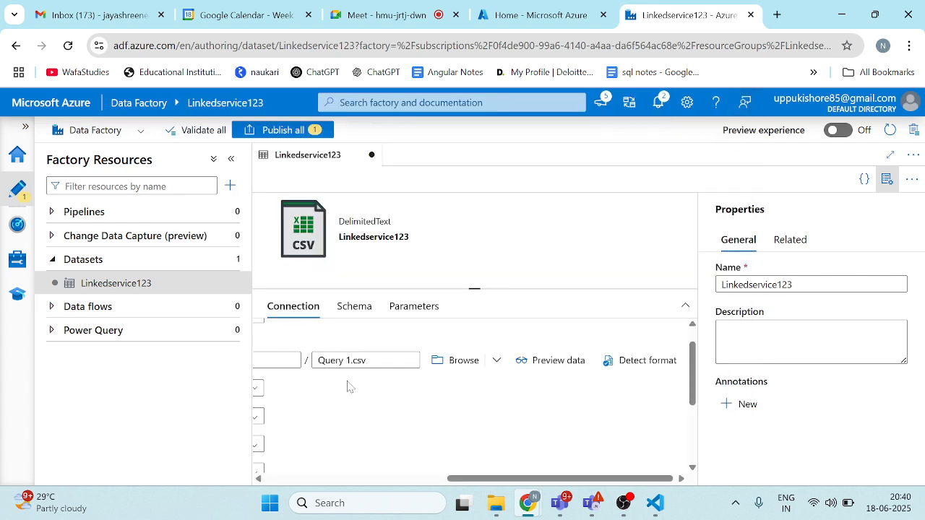
Step: Set the Linkedservice123 dataset's compression type to gzip (.gz)
scroll(356, 383, "left", 3)
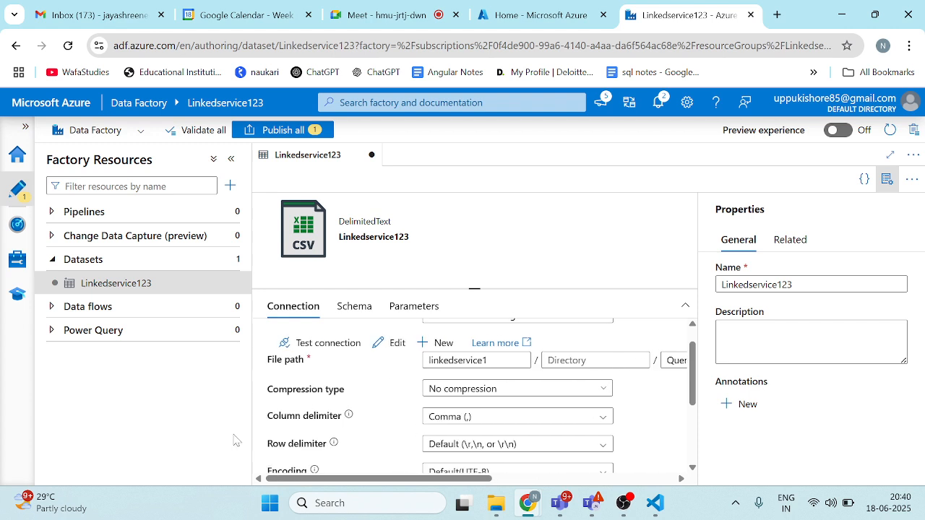
left_click(464, 391)
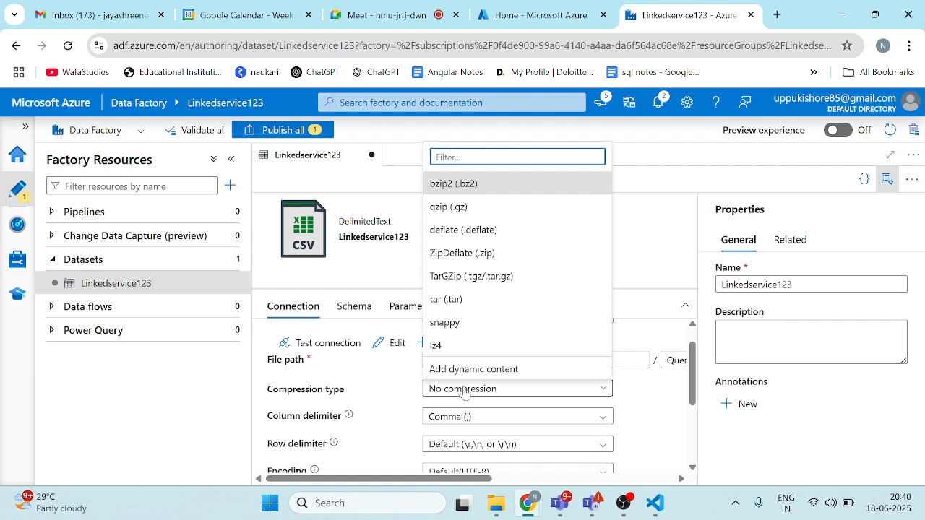
left_click(441, 207)
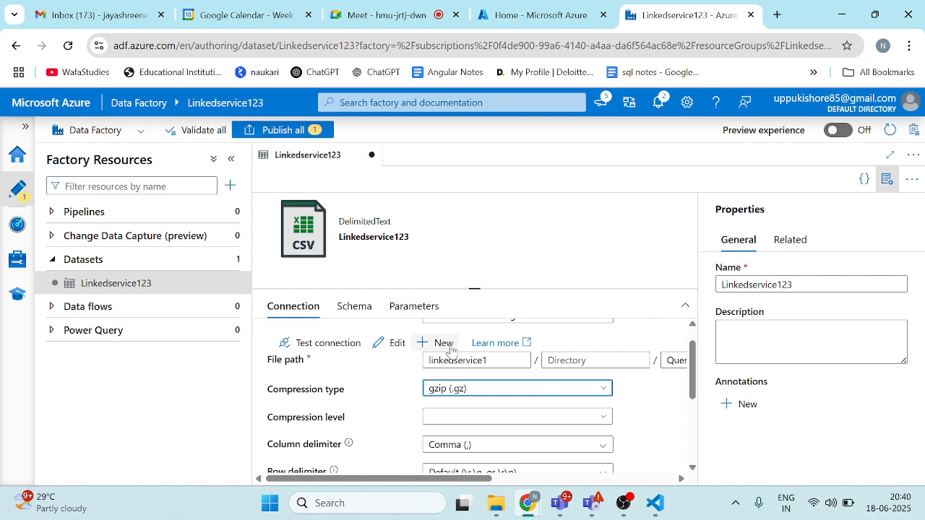
Step: Set the Linkedservice123 dataset's compression level to Optimal
scroll(450, 350, "down", 2)
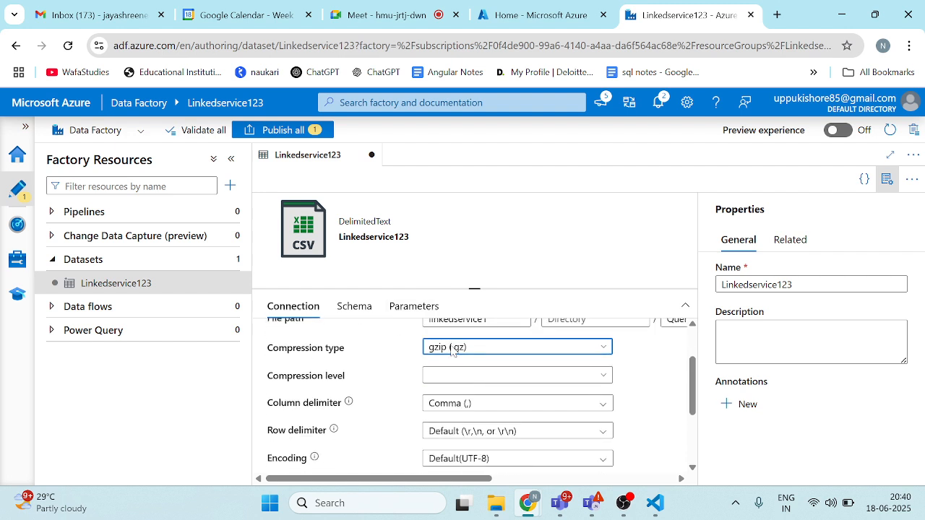
left_click(463, 376)
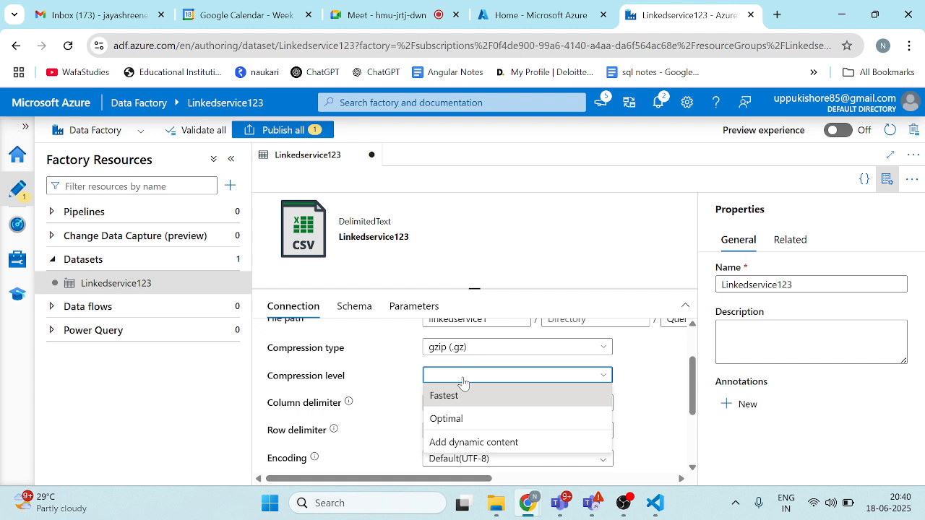
left_click(466, 419)
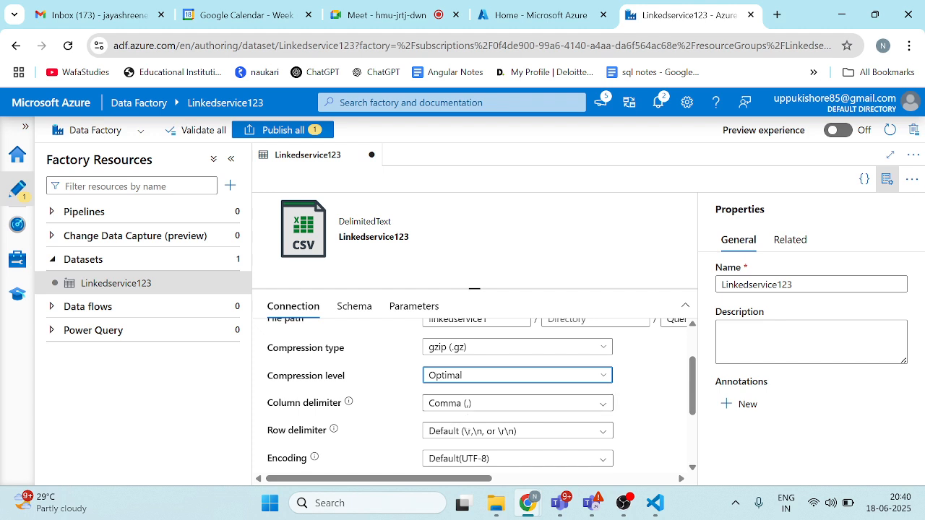
Step: Change the Linkedservice123 dataset's column delimiter to Tab (\t)
key("Tab")
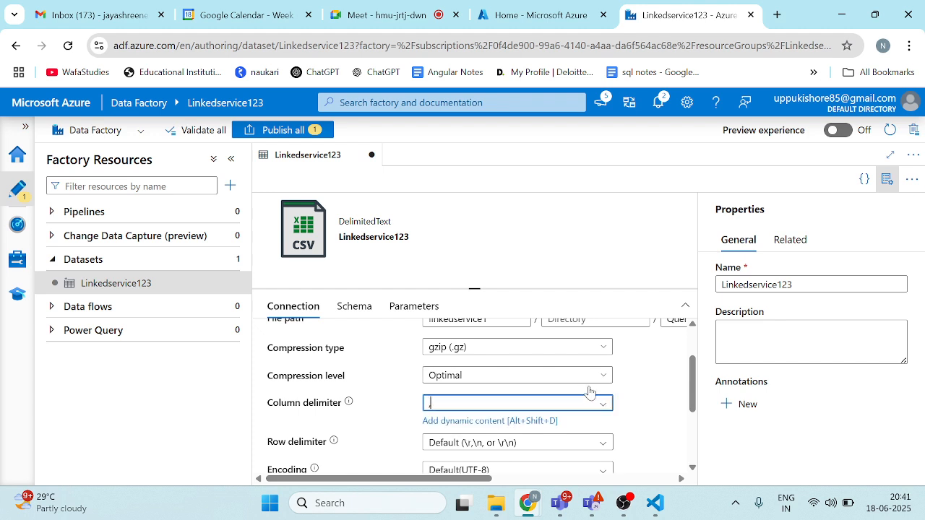
left_click(601, 405)
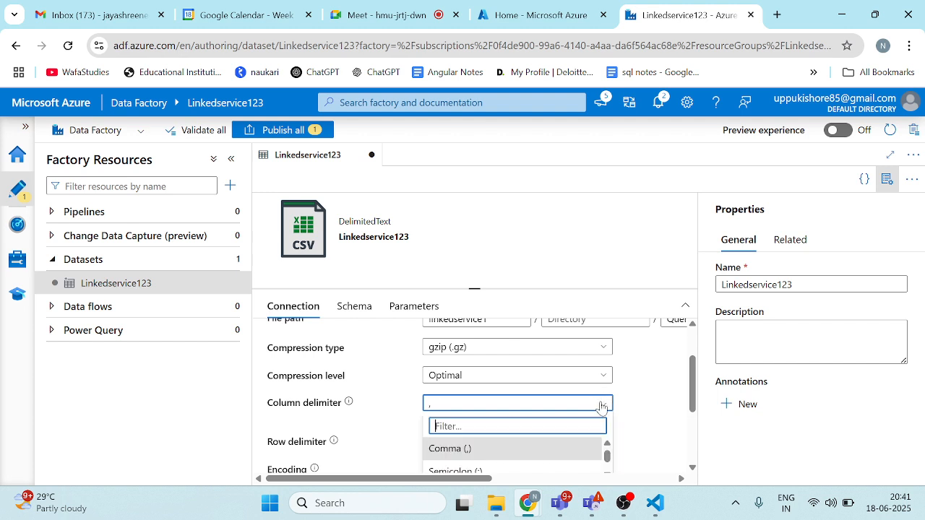
scroll(566, 410, "down", 1)
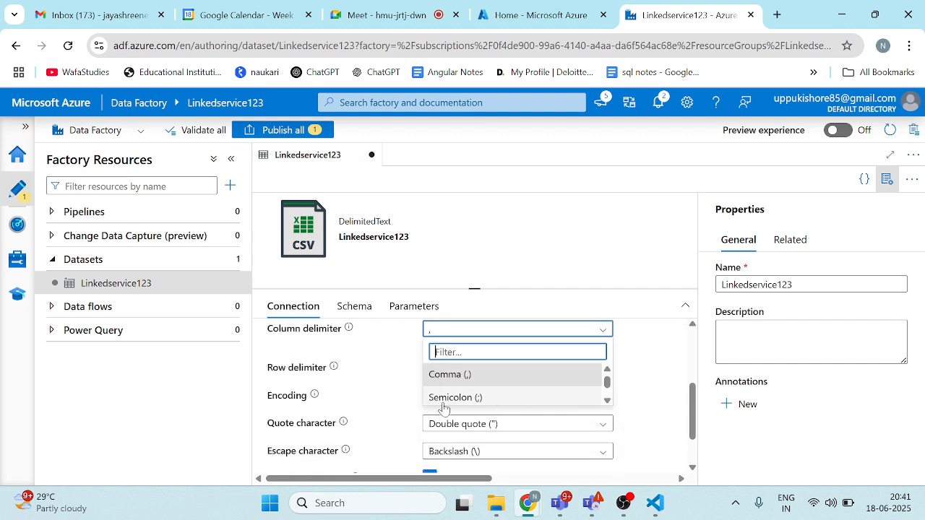
scroll(478, 436, "down", 1)
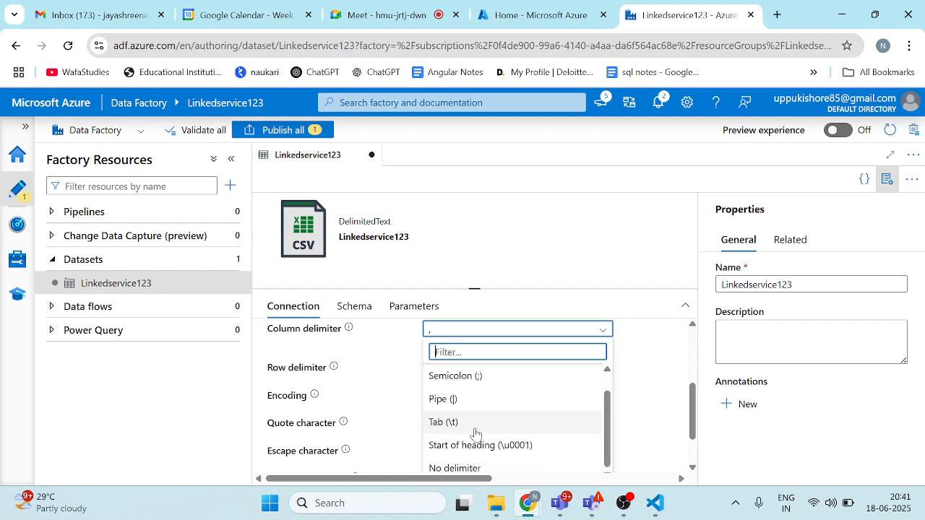
left_click(474, 428)
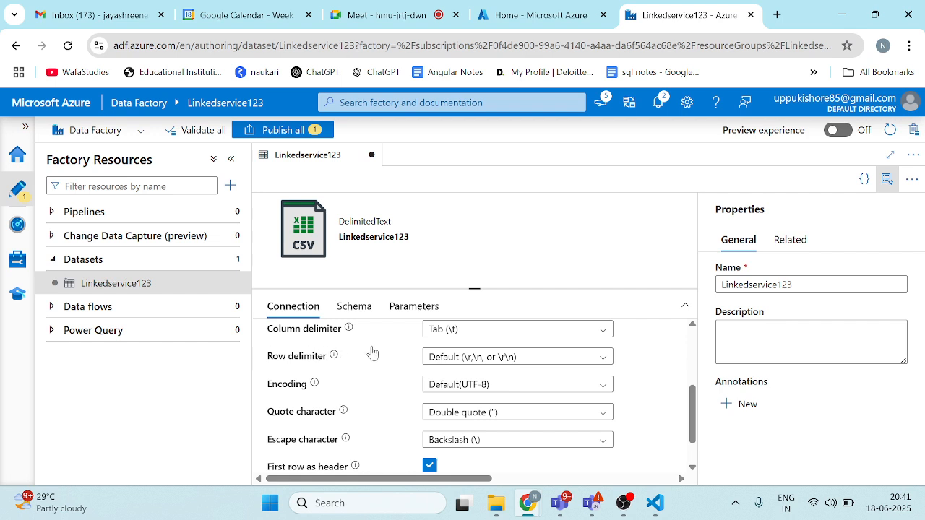
Step: Review the remaining connection settings of the Linkedservice123 dataset and view its schema
scroll(413, 381, "down", 2)
scroll(414, 379, "up", 4)
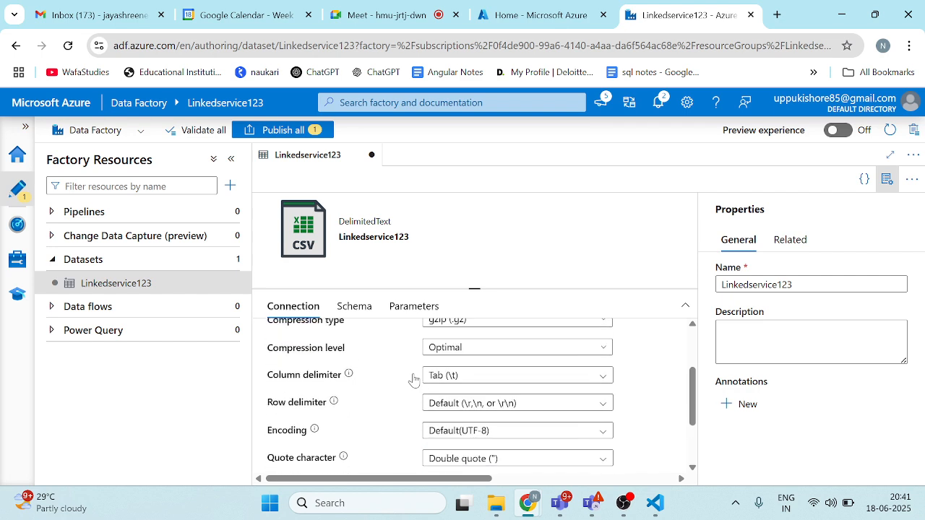
scroll(414, 380, "up", 3)
left_click(364, 316)
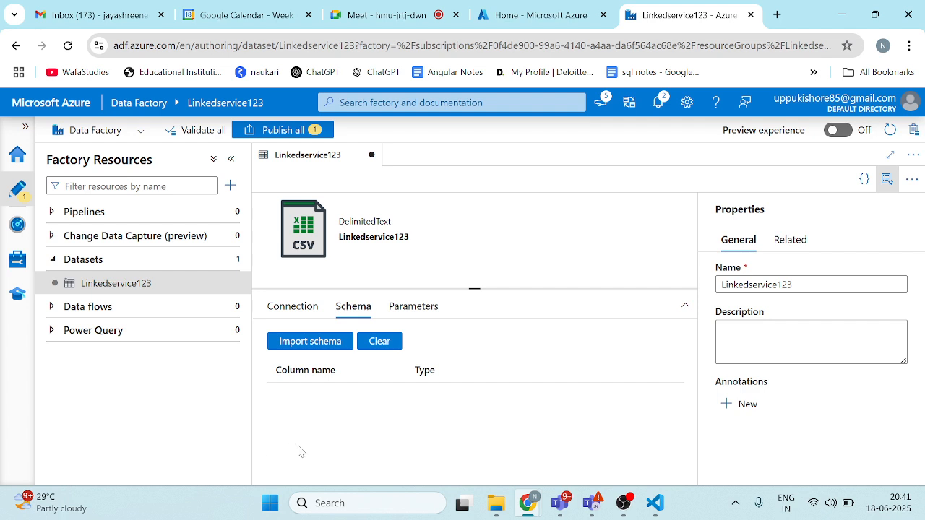
left_click(47, 264)
left_click(17, 163)
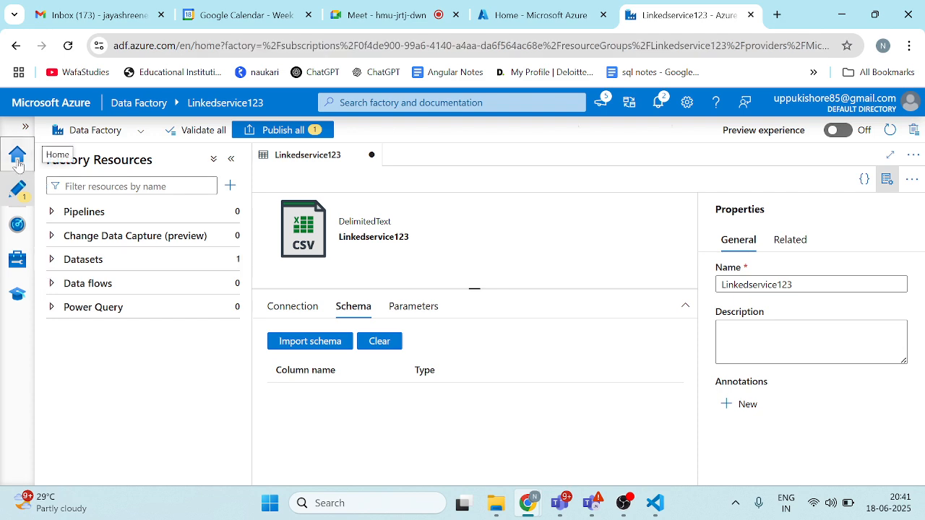
scroll(264, 458, "down", 3)
scroll(266, 461, "up", 2)
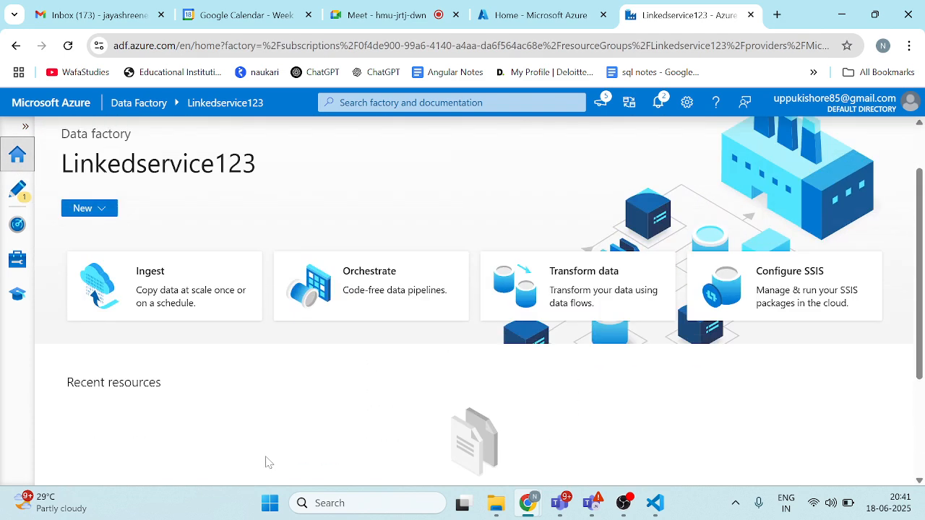
scroll(267, 462, "up", 1)
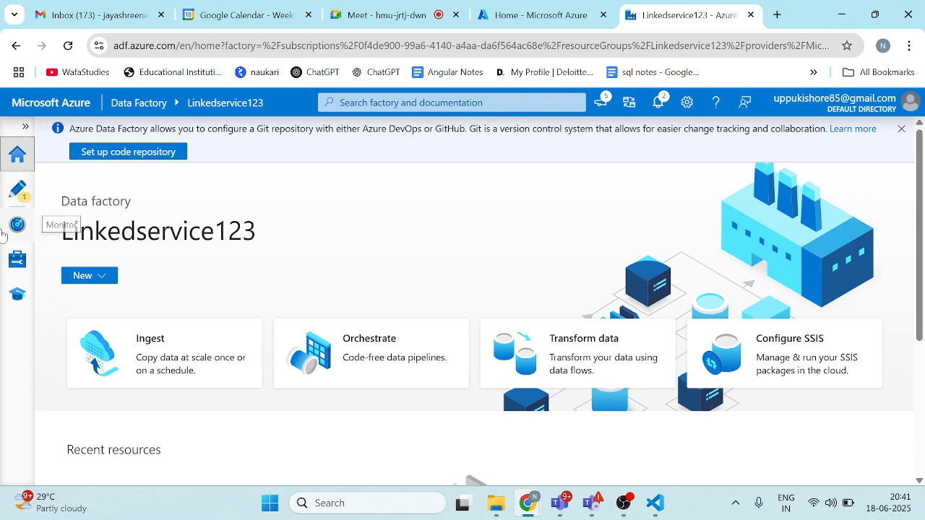
left_click(18, 189)
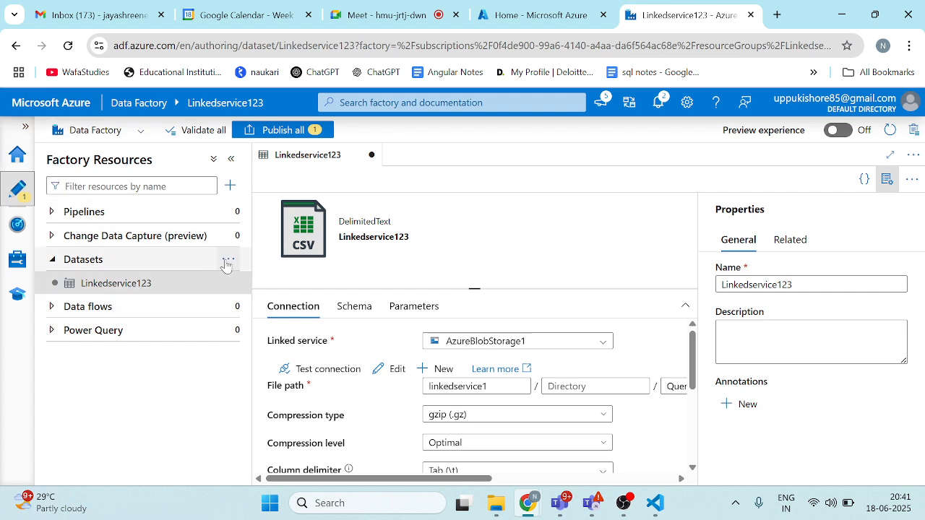
Step: Start a new dataset with Azure Blob Storage as the data store and DelimitedText as the format
left_click(230, 260)
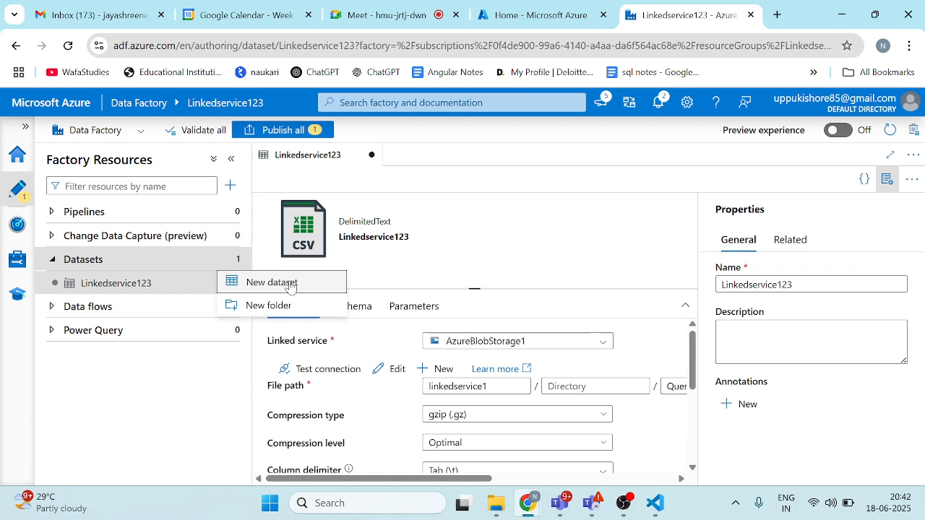
left_click(289, 284)
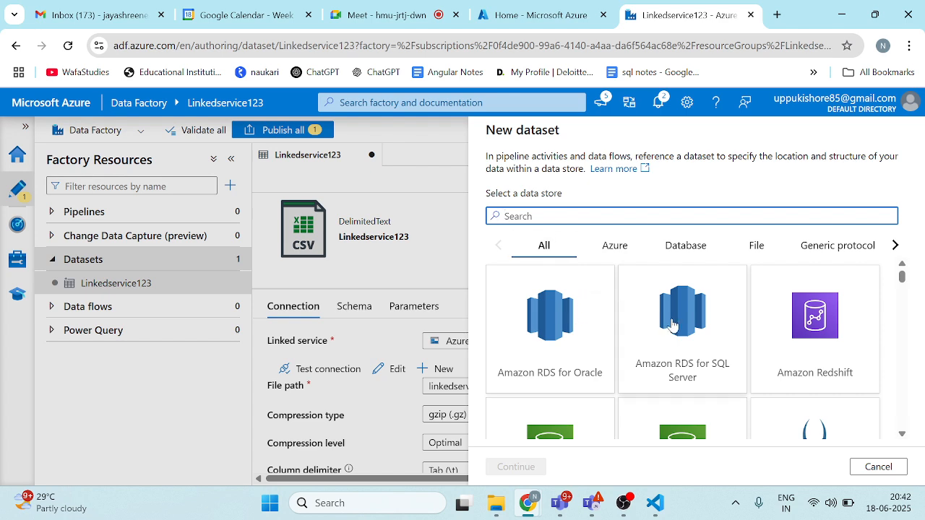
scroll(672, 324, "down", 5)
scroll(672, 325, "down", 2)
scroll(673, 324, "up", 2)
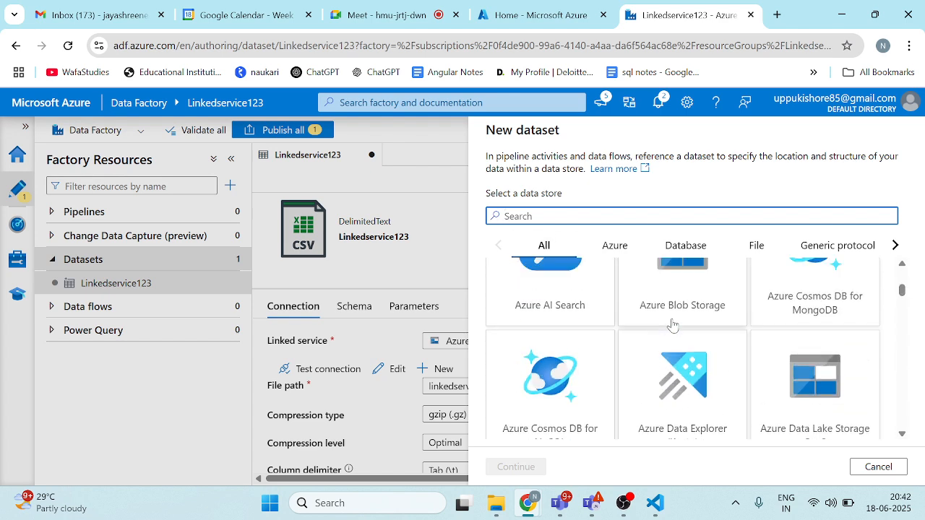
left_click(674, 309)
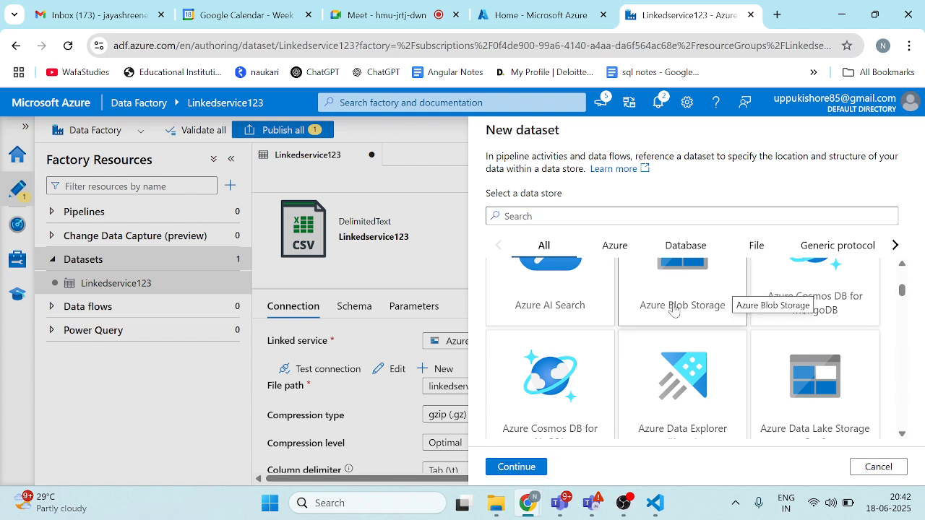
left_click(520, 466)
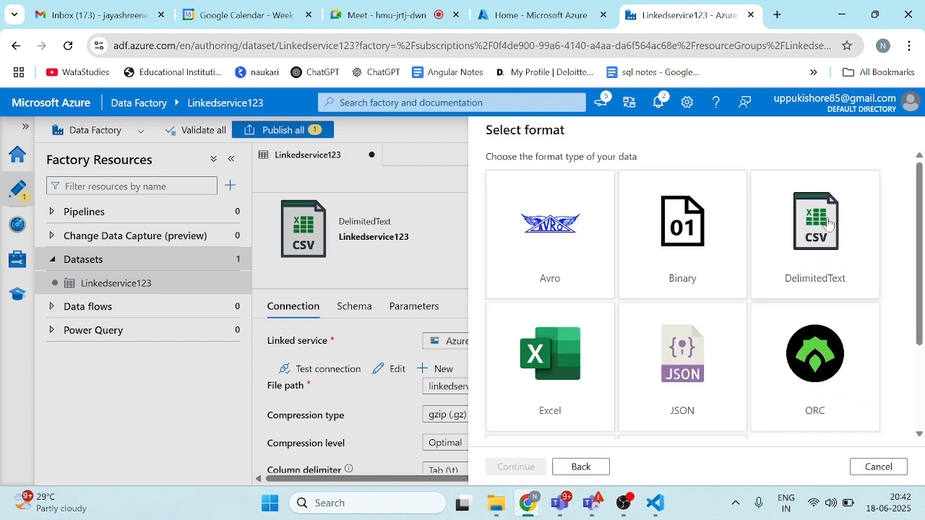
left_click(766, 268)
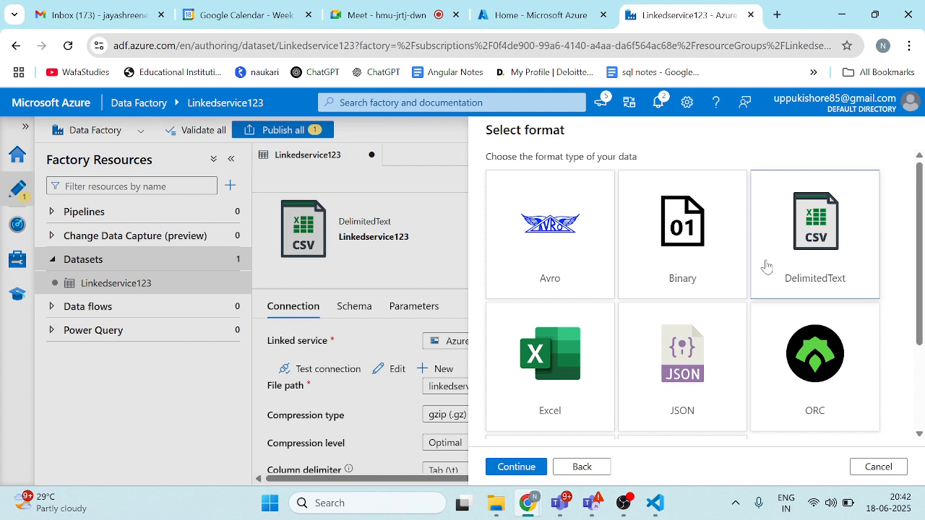
left_click(516, 466)
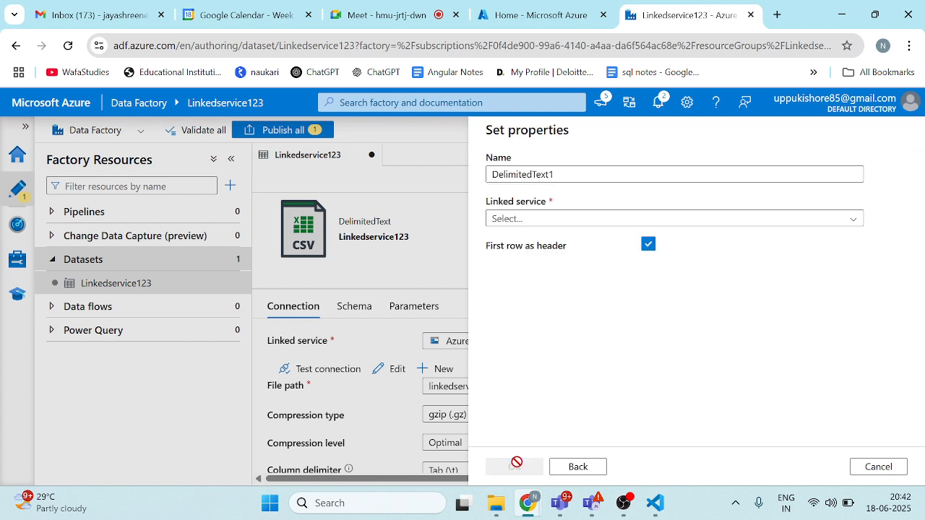
Step: Assign the AzureBlobStorage1 linked service and set the file path to role-assignments-2025-05-28 (1).csv in the linkedservice2 container
left_click(651, 218)
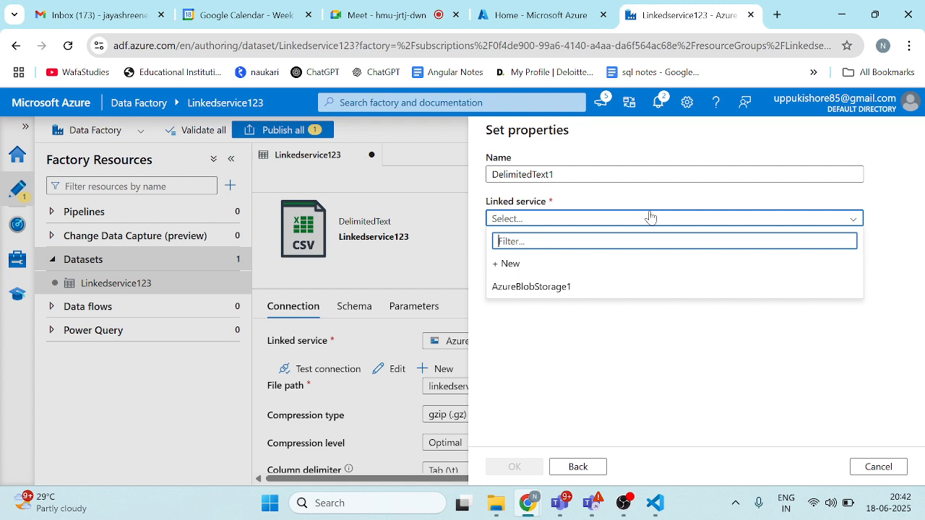
left_click(587, 289)
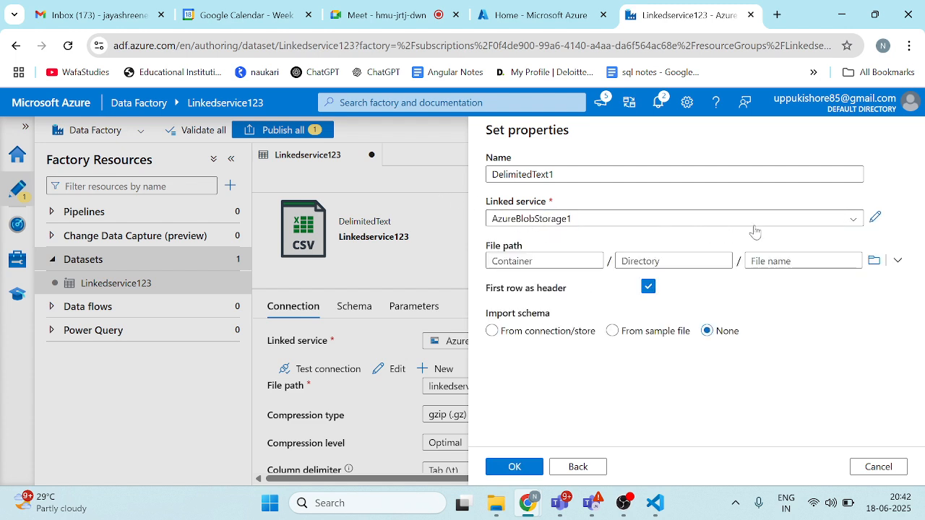
left_click(874, 262)
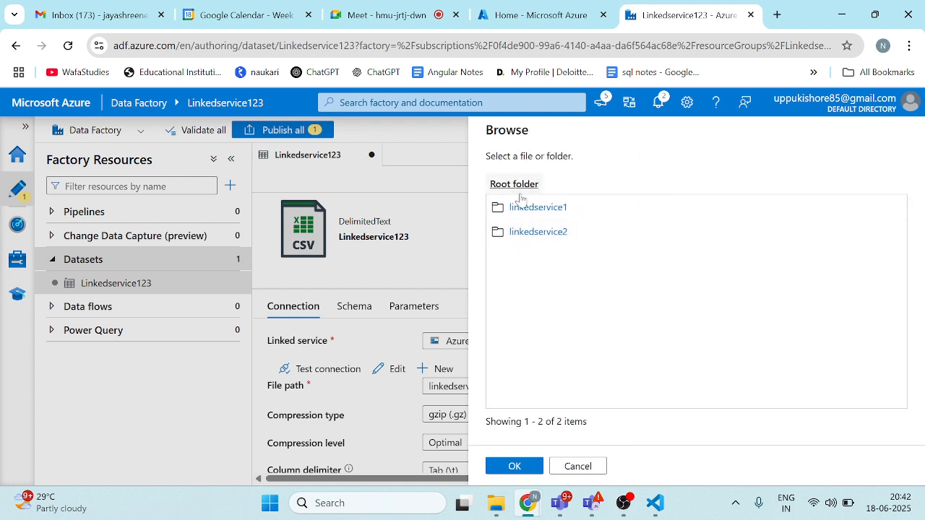
left_click(538, 232)
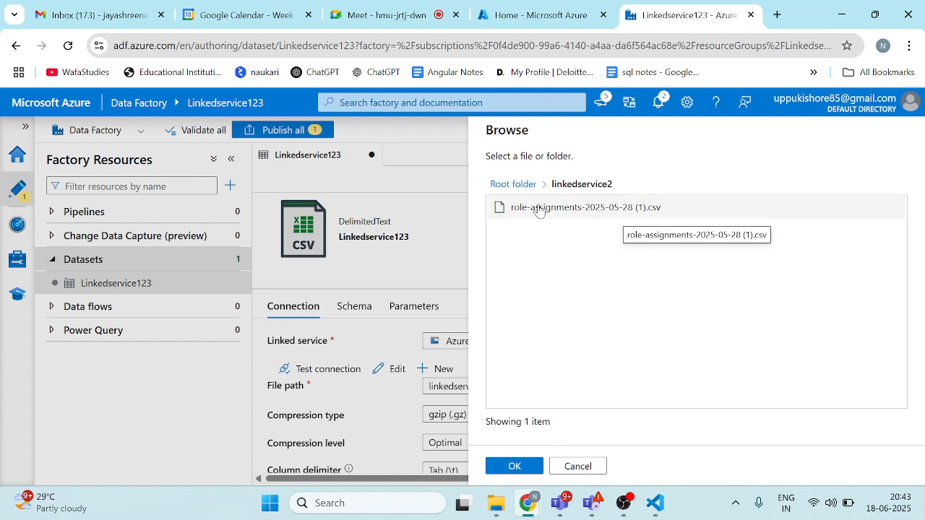
left_click(539, 209)
left_click(517, 467)
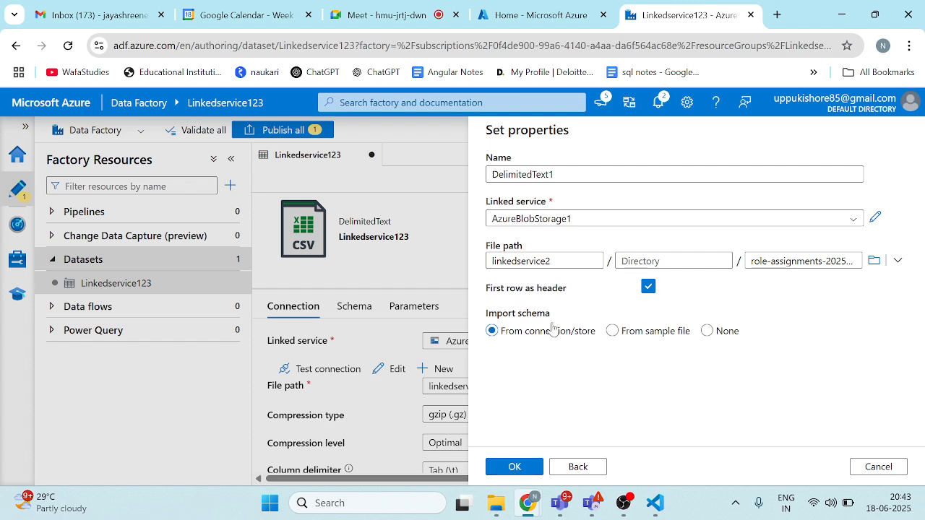
Step: Set Import schema to None and create the DelimitedText1 dataset
left_click(707, 330)
left_click(513, 468)
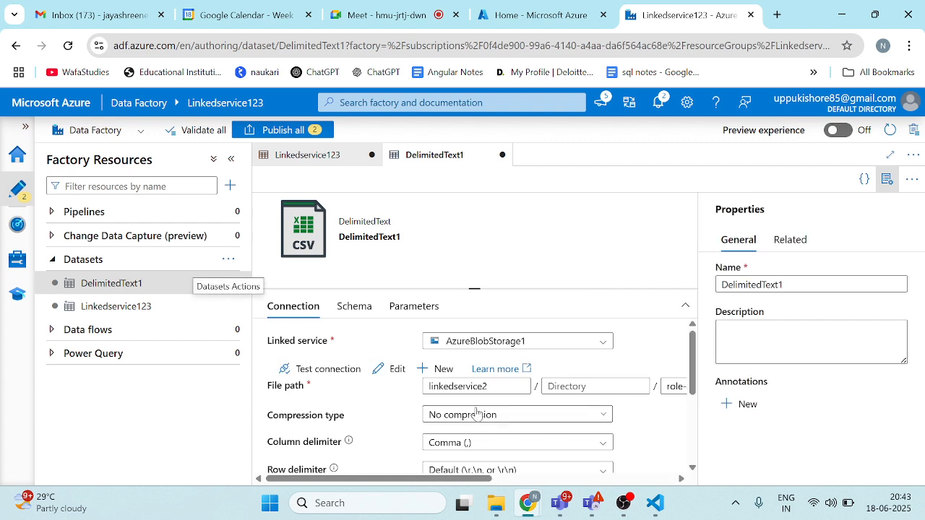
Step: Set the DelimitedText1 dataset's compression type to gzip (.gz)
scroll(481, 408, "down", 1)
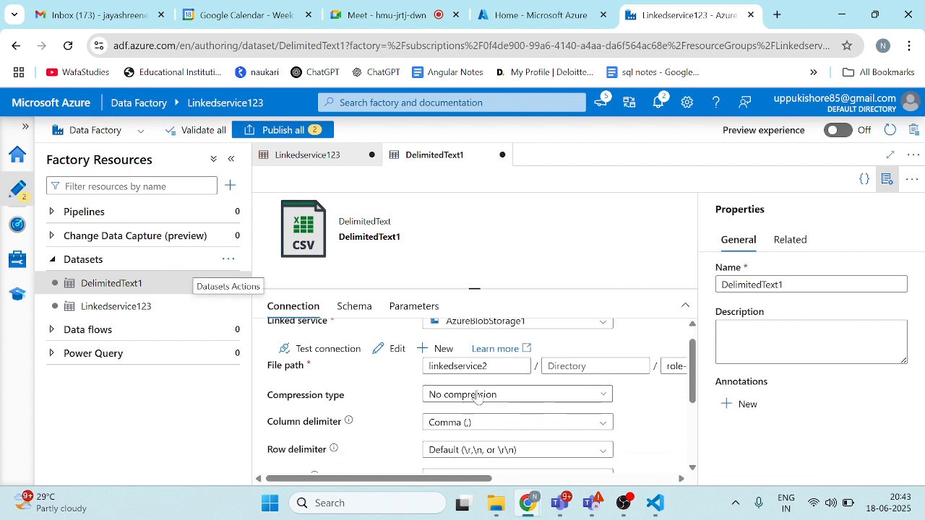
left_click(477, 397)
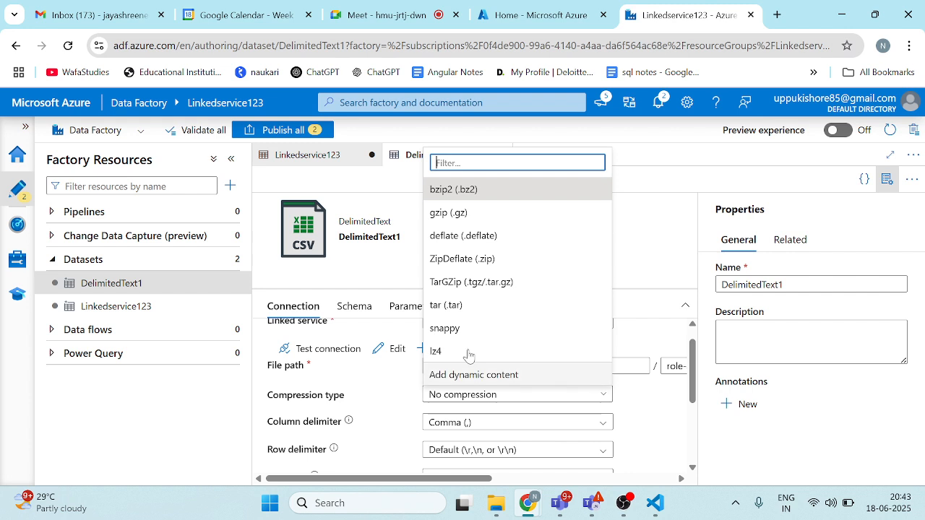
left_click(468, 223)
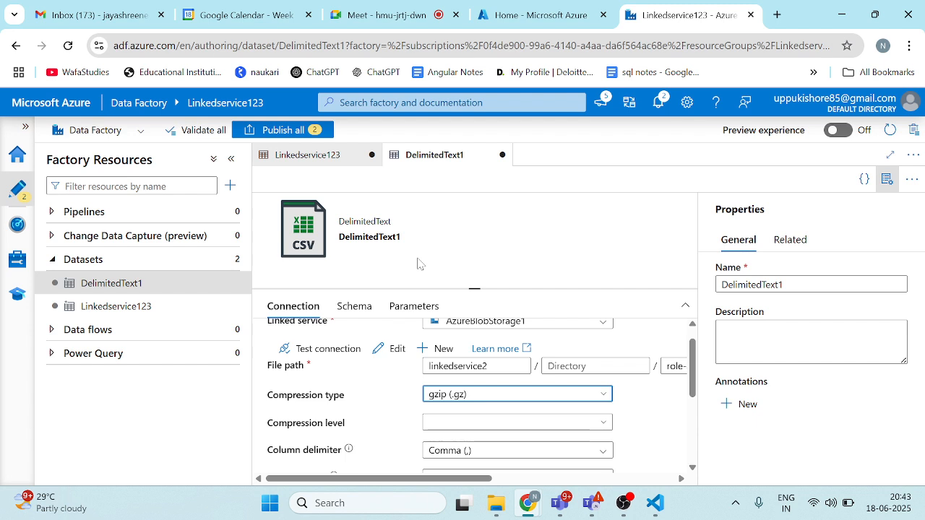
Step: Compare the connection settings of the Linkedservice123 dataset with those of DelimitedText1
left_click(342, 157)
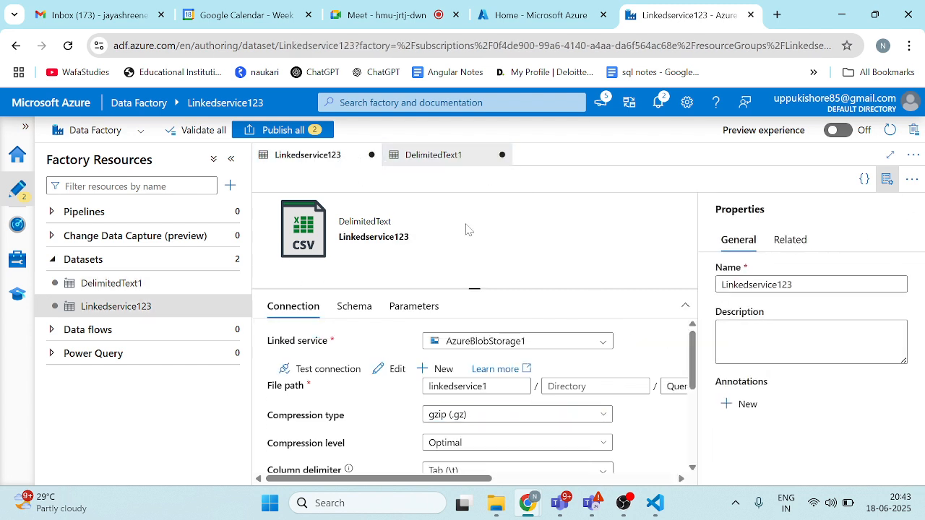
left_click(447, 162)
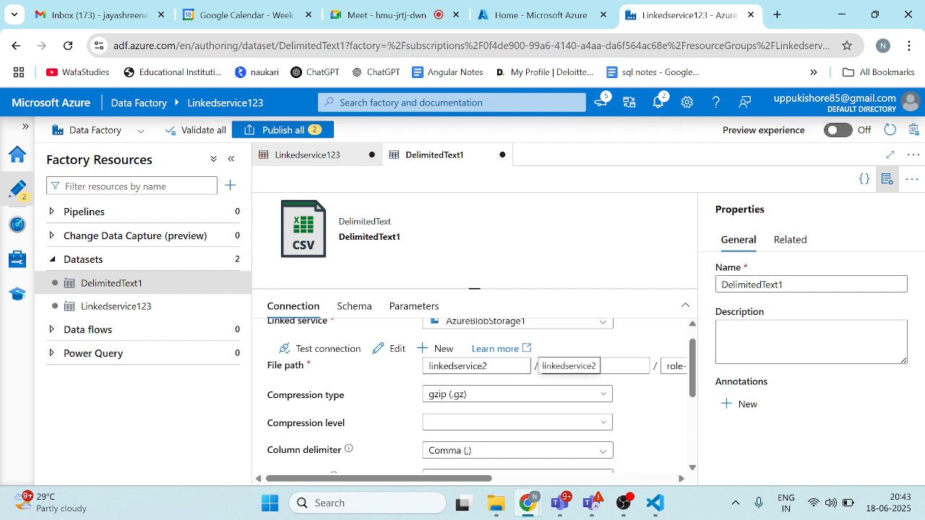
Step: Clear the container name in DelimitedText1's file path and re-enter it as linkedservice2
scroll(464, 386, "up", 1)
left_click(488, 386)
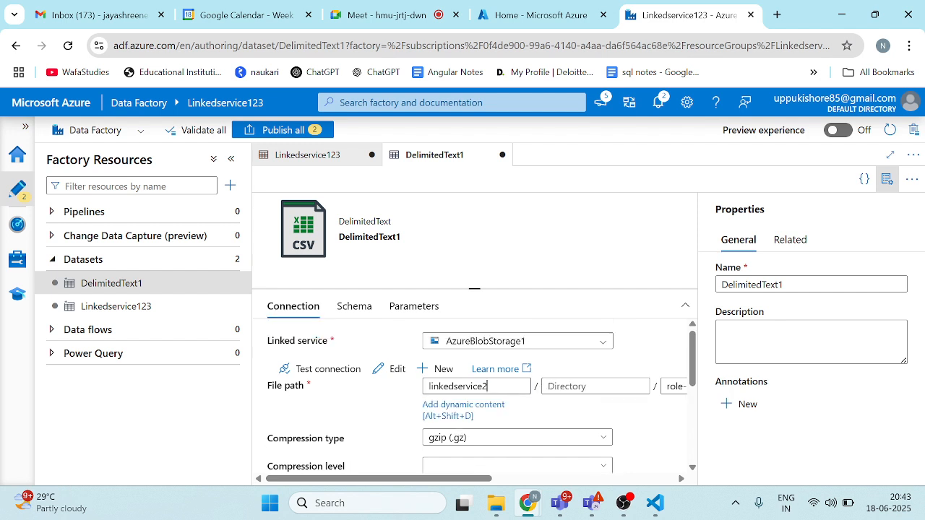
key("BackSpace")
key("BackSpace")
key("BackSpace")
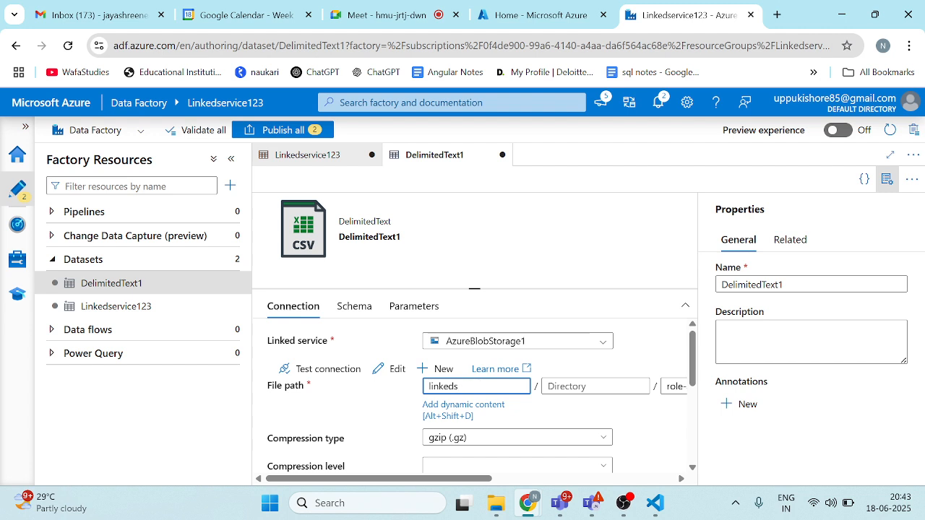
key("BackSpace")
key("BackSpace")
key("BackSpace")
key("BackSpace")
type("linkedservice2")
left_click(431, 159)
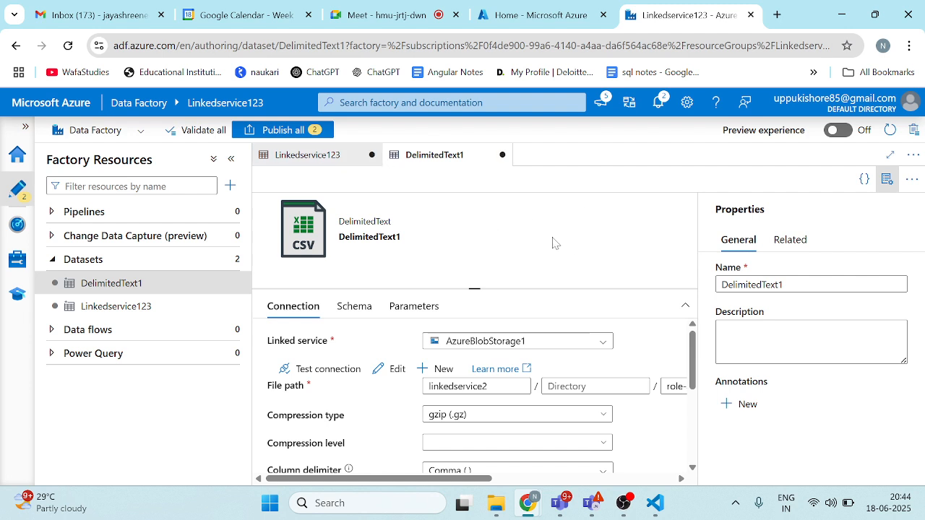
Step: Set the DelimitedText1 dataset's compression level to Optimal
left_click(63, 288)
scroll(553, 338, "down", 1)
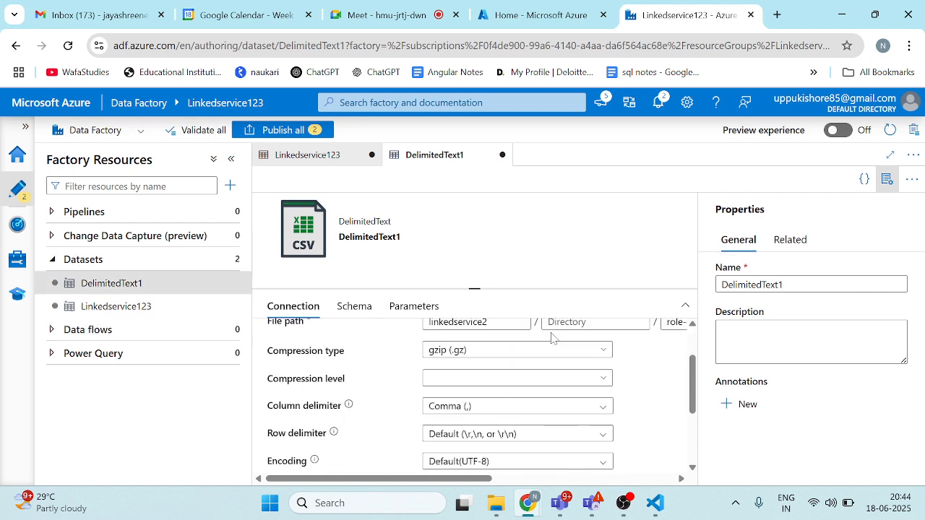
scroll(512, 373, "down", 1)
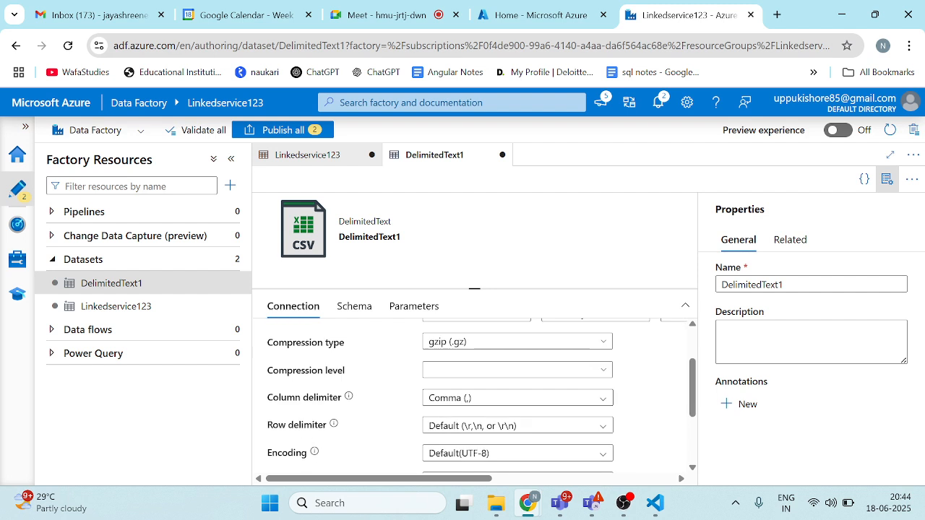
left_click(467, 367)
left_click(440, 407)
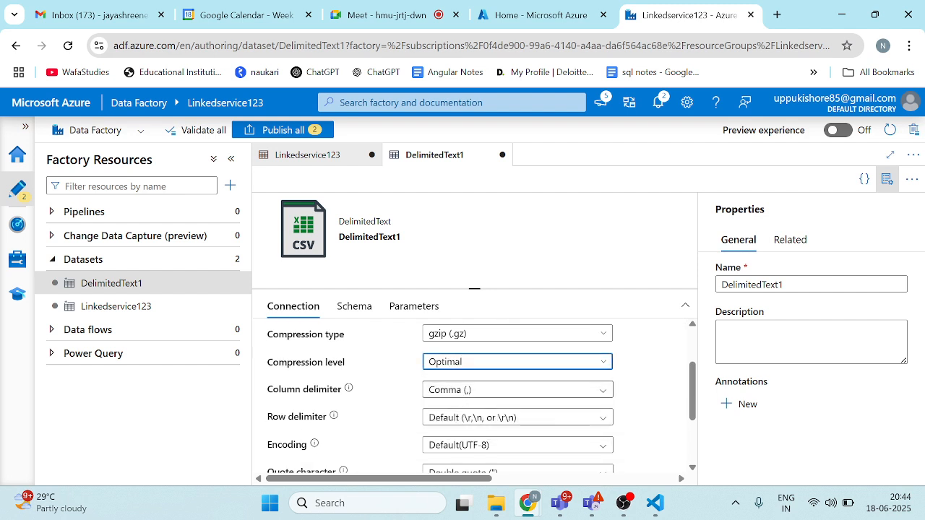
Step: Set the DelimitedText1 dataset's column delimiter to Tab (\t) and review its remaining format settings
left_click(504, 390)
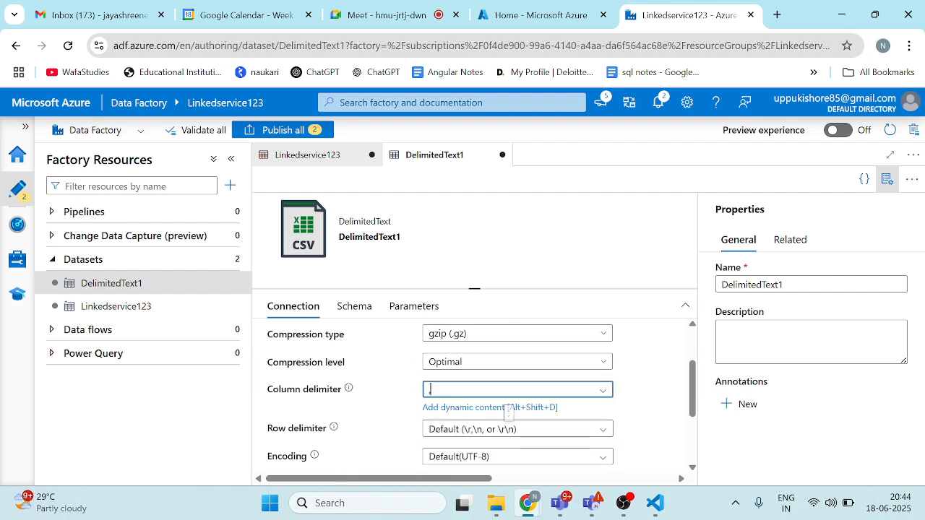
left_click(601, 392)
scroll(477, 441, "down", 1)
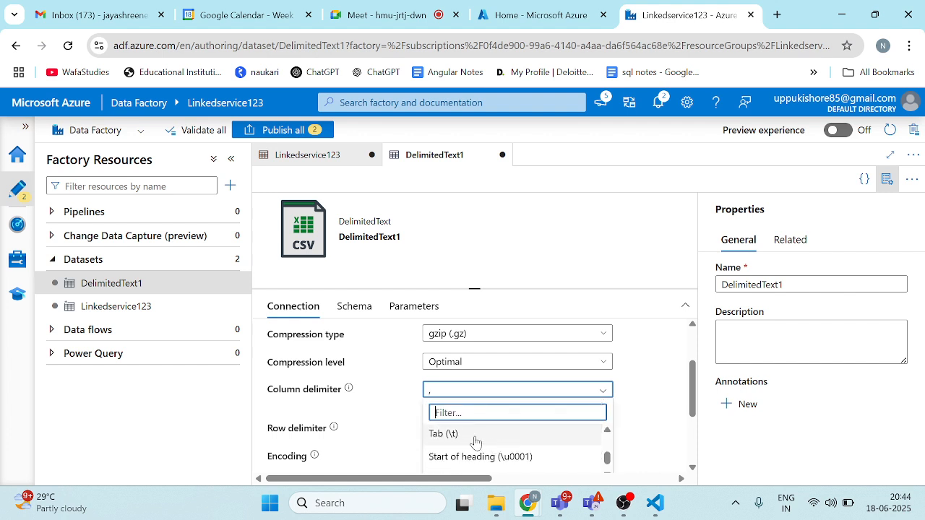
left_click(470, 433)
scroll(521, 413, "down", 3)
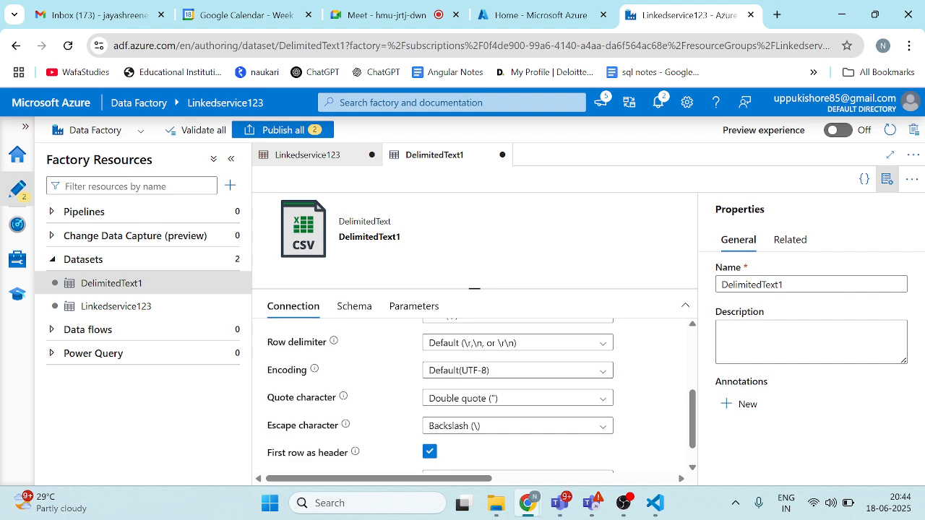
scroll(465, 412, "down", 1)
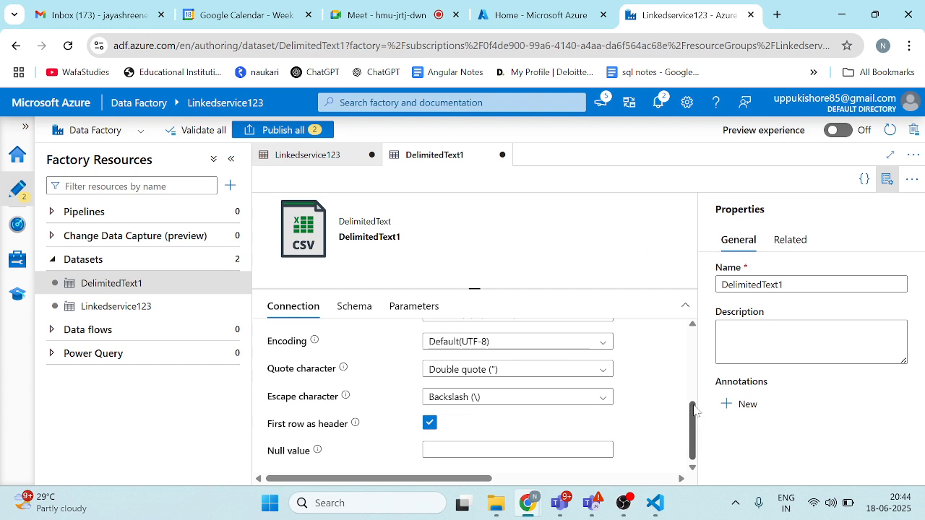
Step: Publish the pending Linkedservice123 and DelimitedText1 datasets to the live environment
scroll(696, 405, "up", 4)
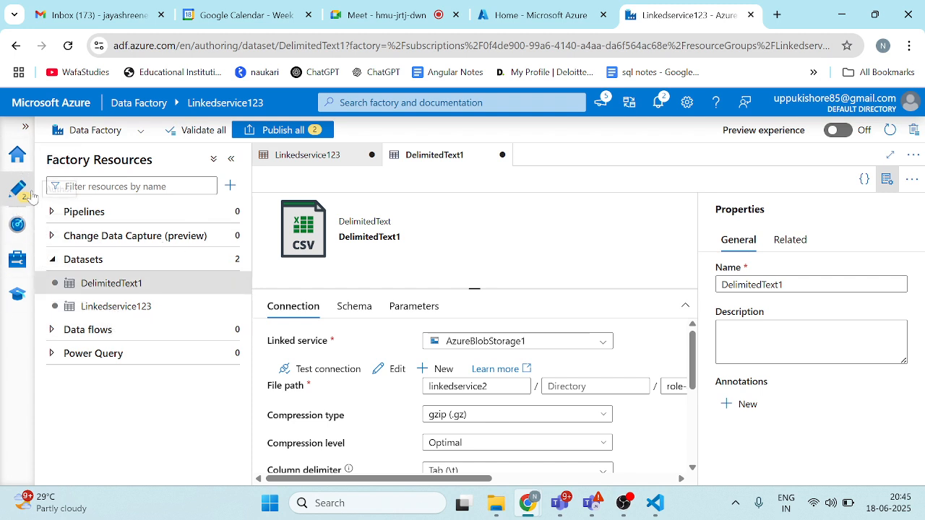
left_click(295, 131)
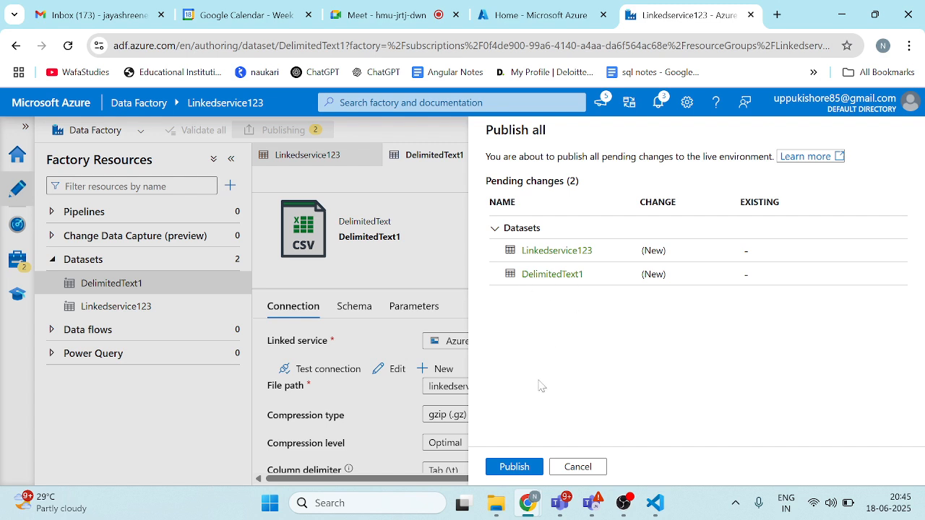
left_click(514, 468)
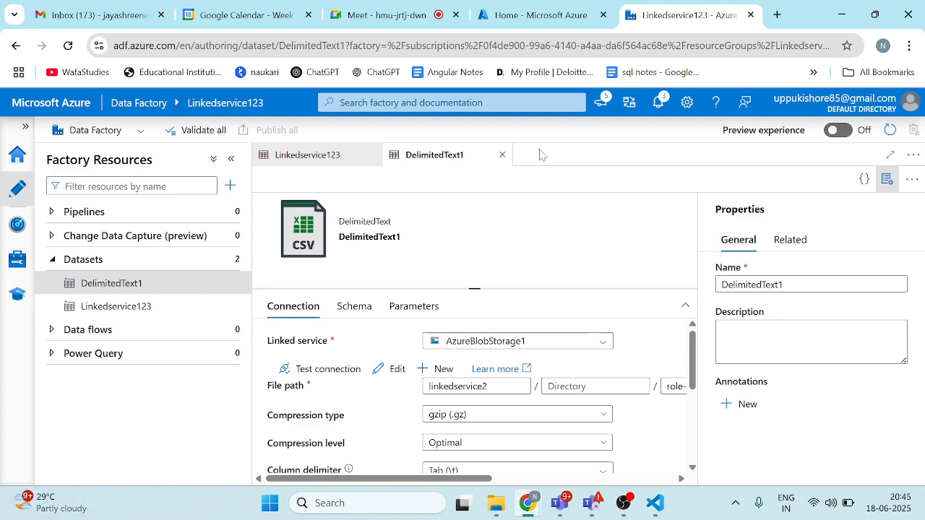
Step: Switch to Visual Studio Code and bring up the index2.html file
mouse_move(655, 504)
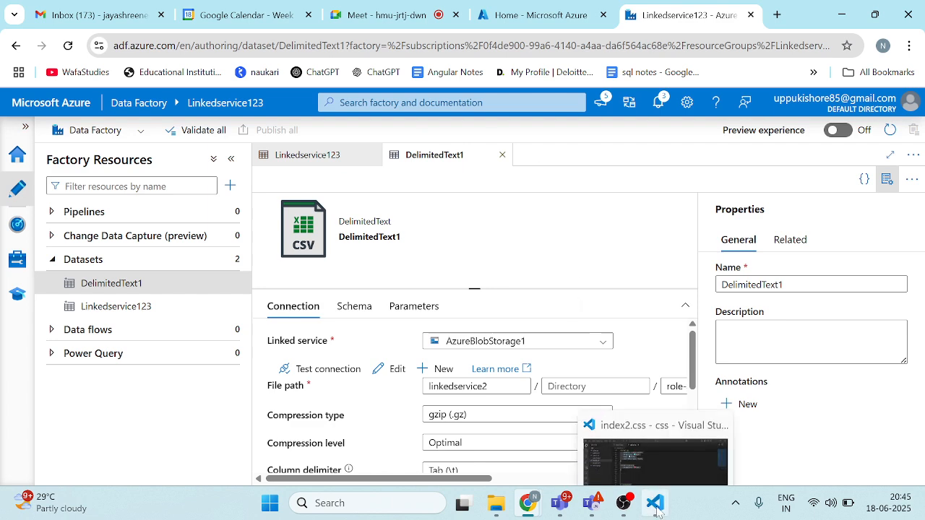
left_click(648, 448)
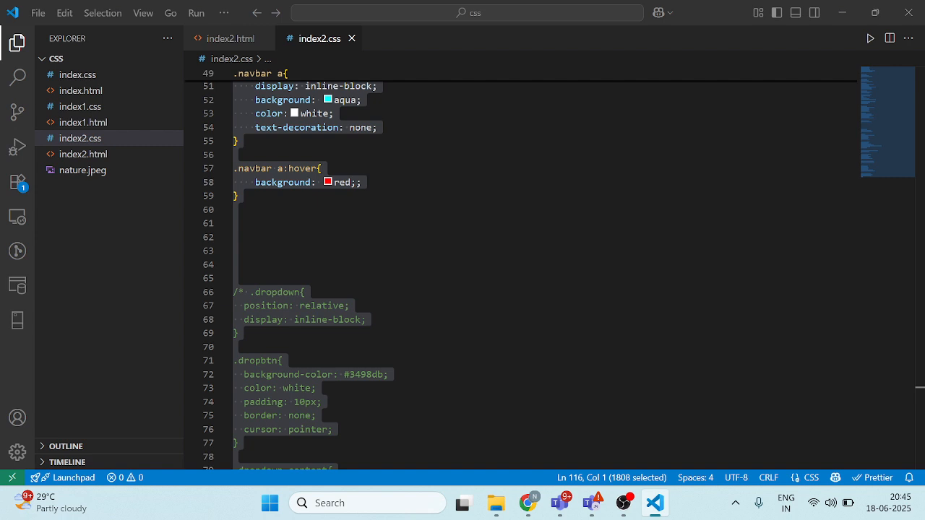
left_click(233, 38)
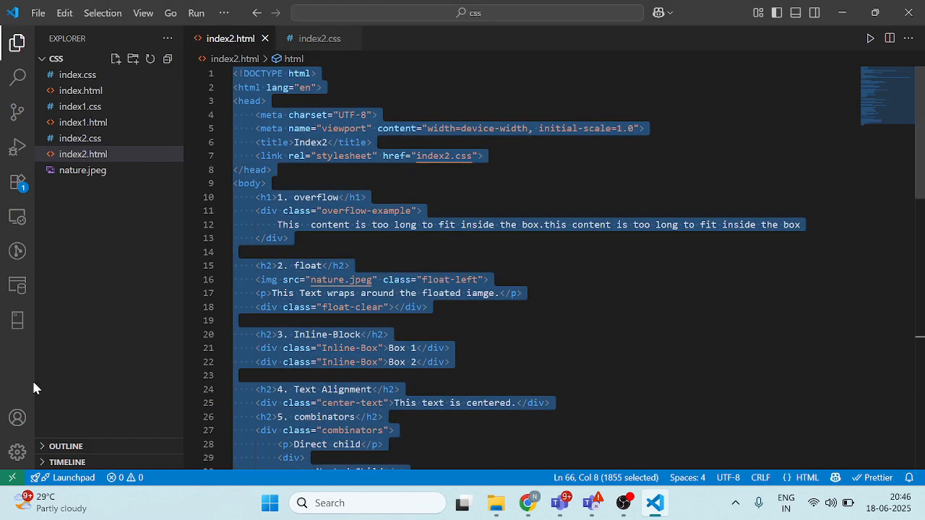
Step: Turn the Files: Auto Save setting off in the user settings
left_click(15, 451)
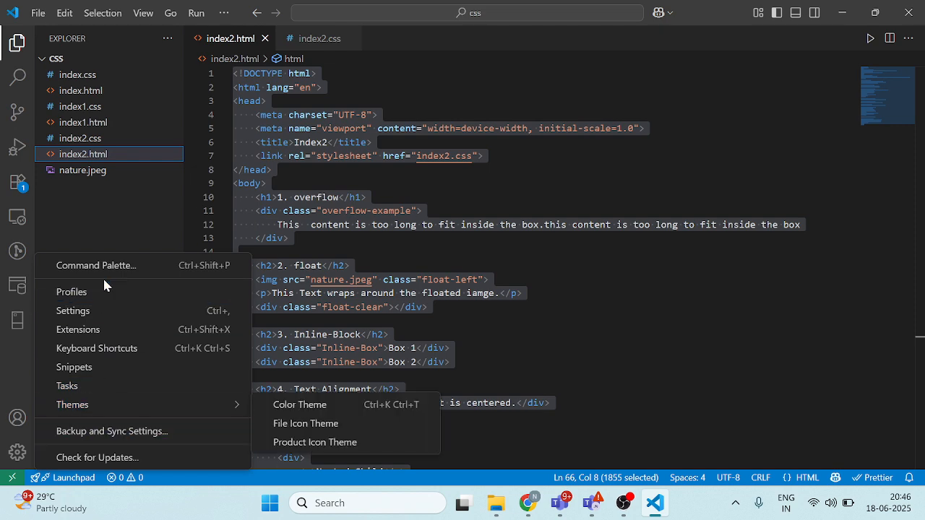
left_click(102, 310)
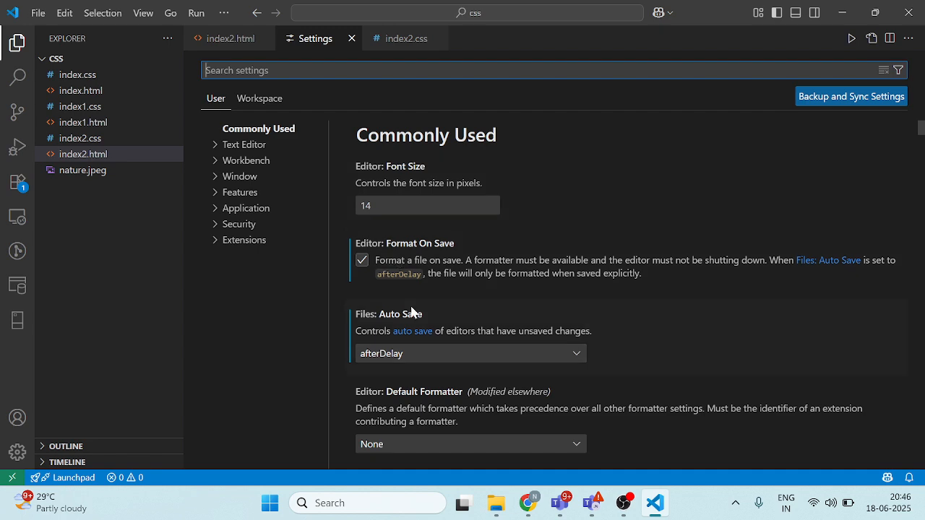
left_click(465, 353)
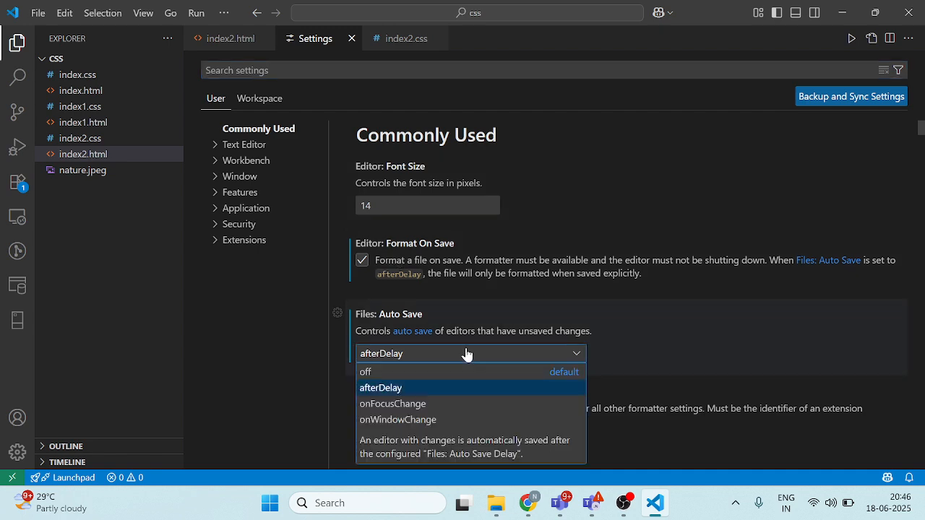
left_click(429, 373)
Step: Add a paragraph reading "loreum" after the floated-image text paragraph in index2.html and save the file
left_click(238, 44)
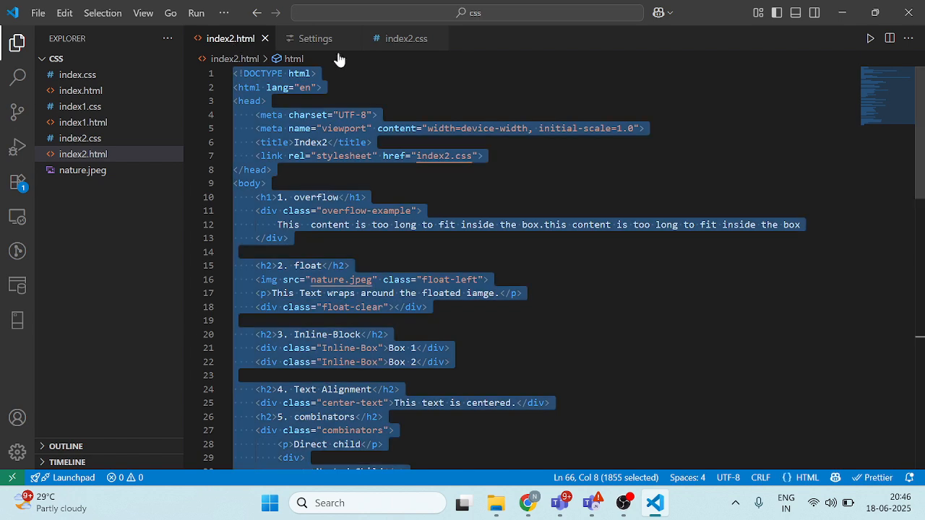
left_click(522, 293)
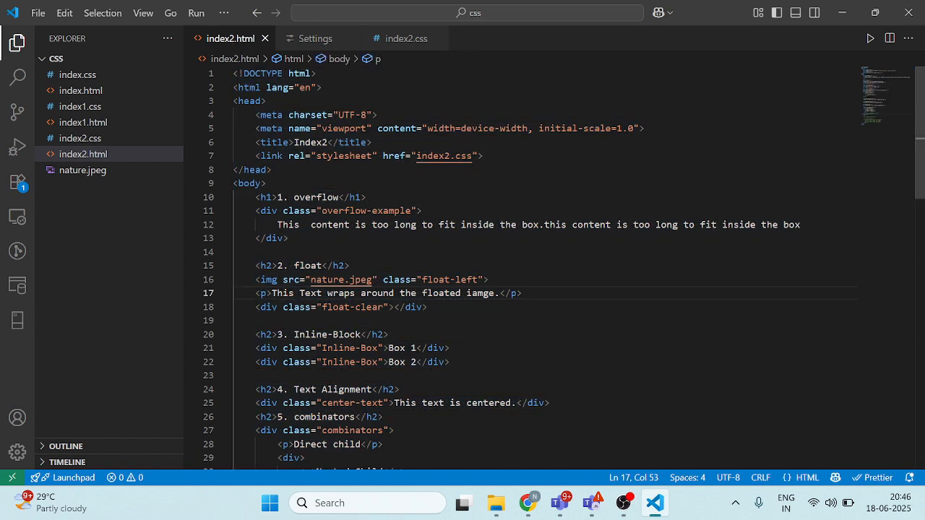
key("Return")
type("<p>")
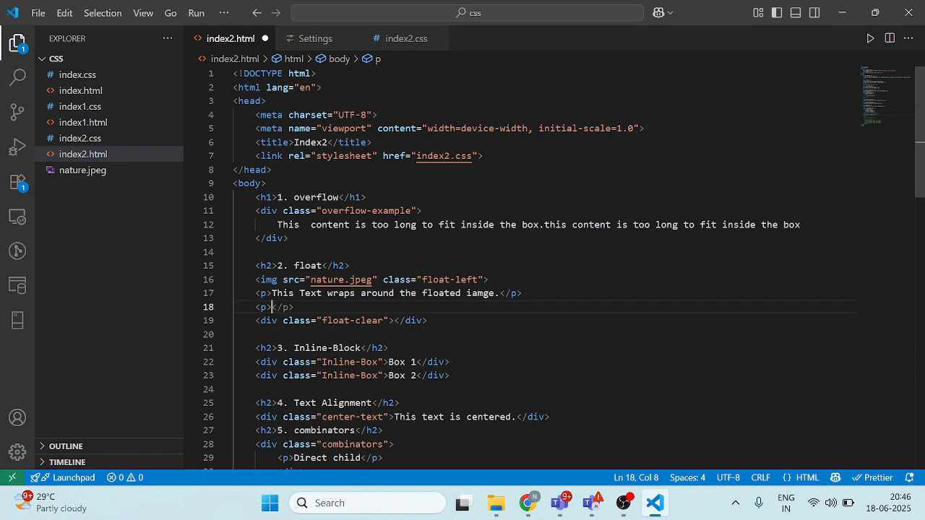
type("lo")
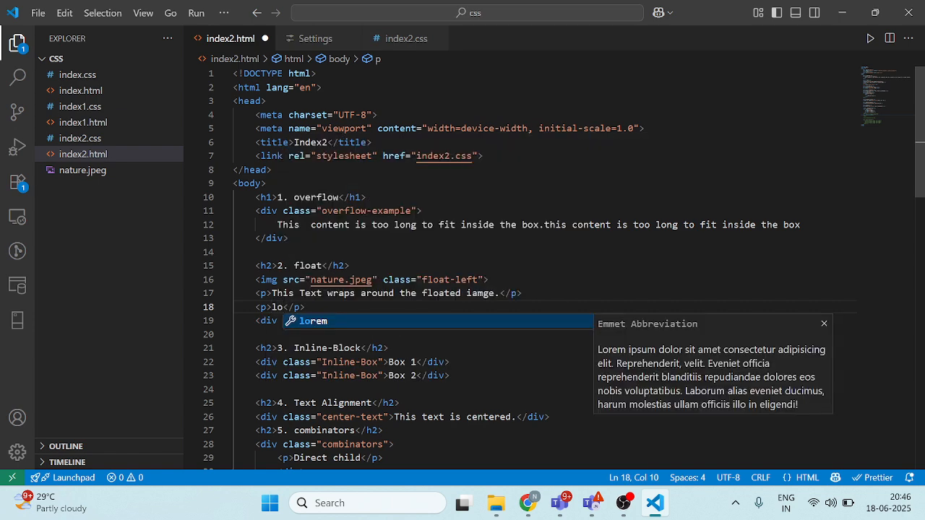
type("re")
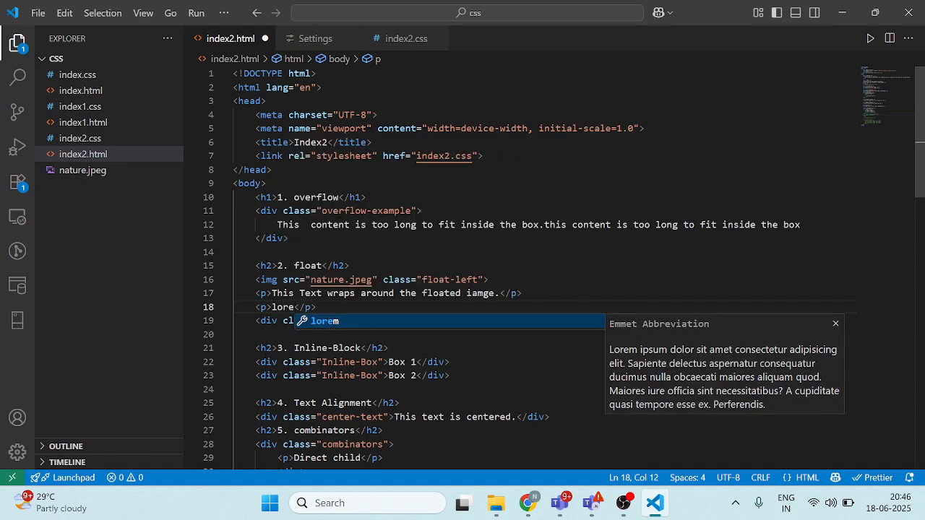
type("um")
key("Return")
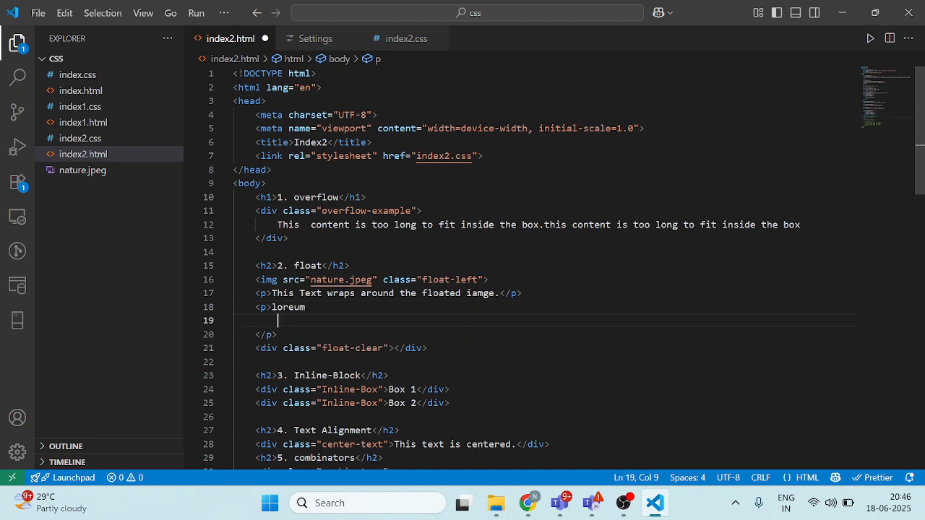
left_click(306, 307)
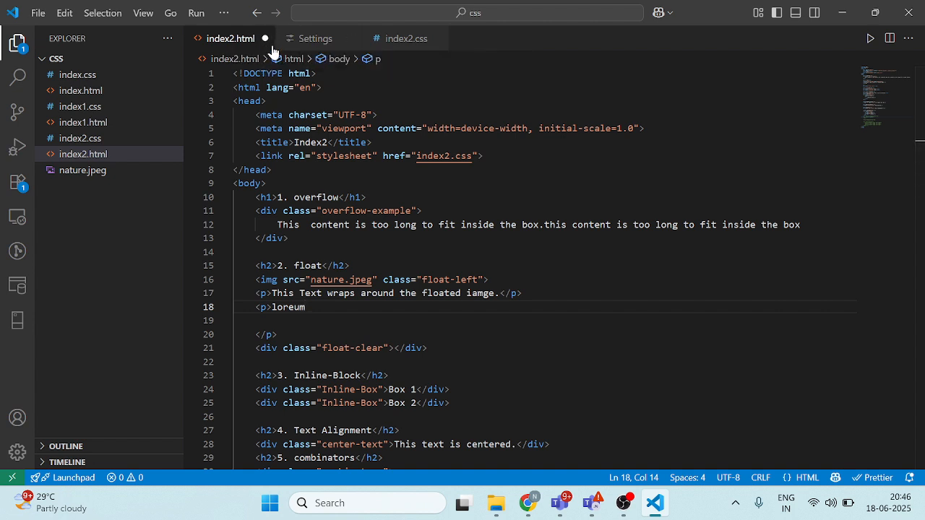
key("ctrl+s")
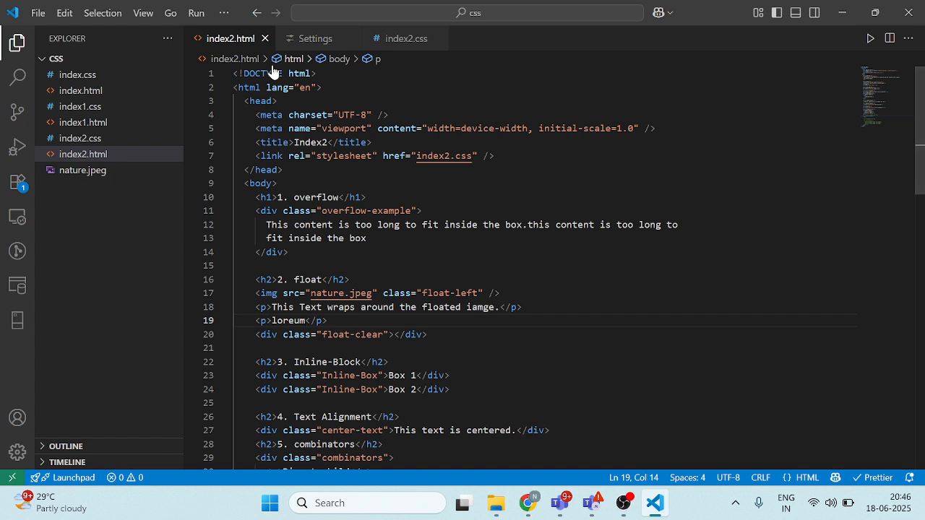
Step: Examine the commonly used user settings, including font size, Format On Save and Auto Save
left_click(17, 452)
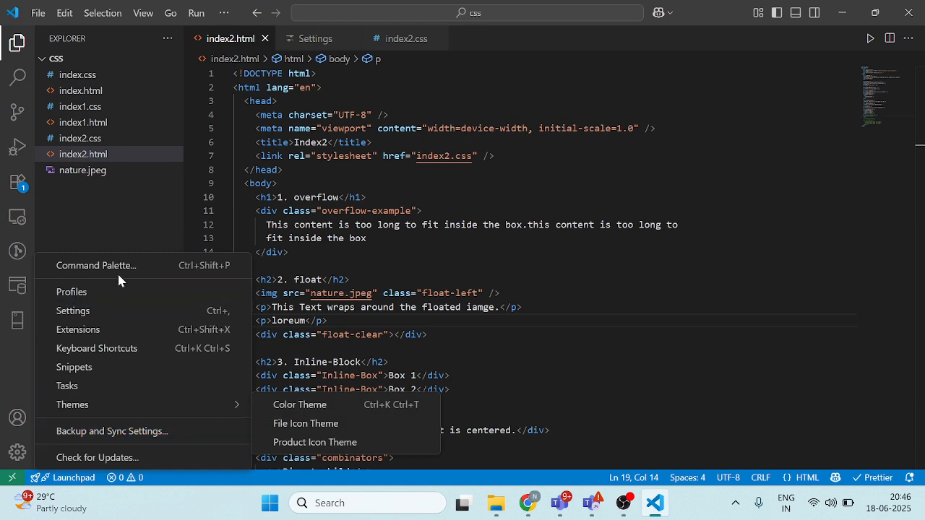
left_click(114, 311)
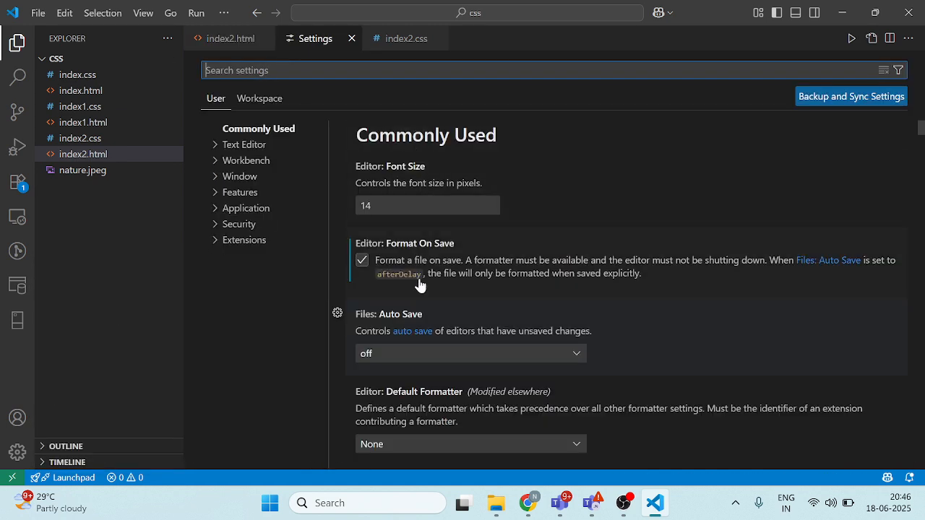
scroll(448, 250, "down", 1)
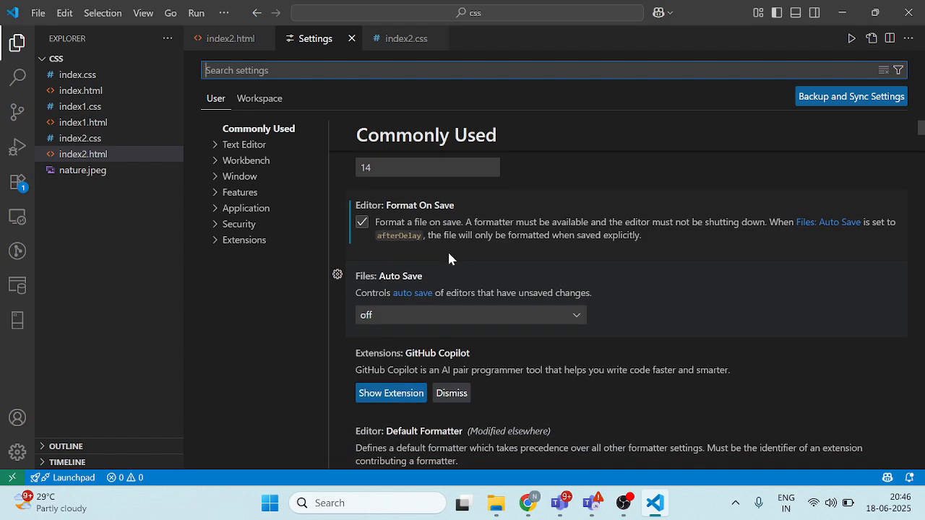
scroll(448, 250, "up", 1)
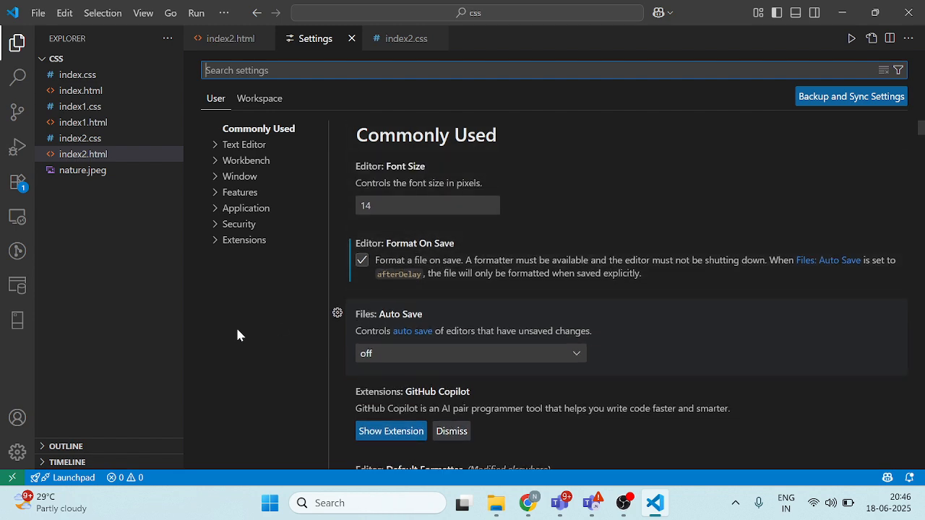
scroll(418, 352, "down", 1)
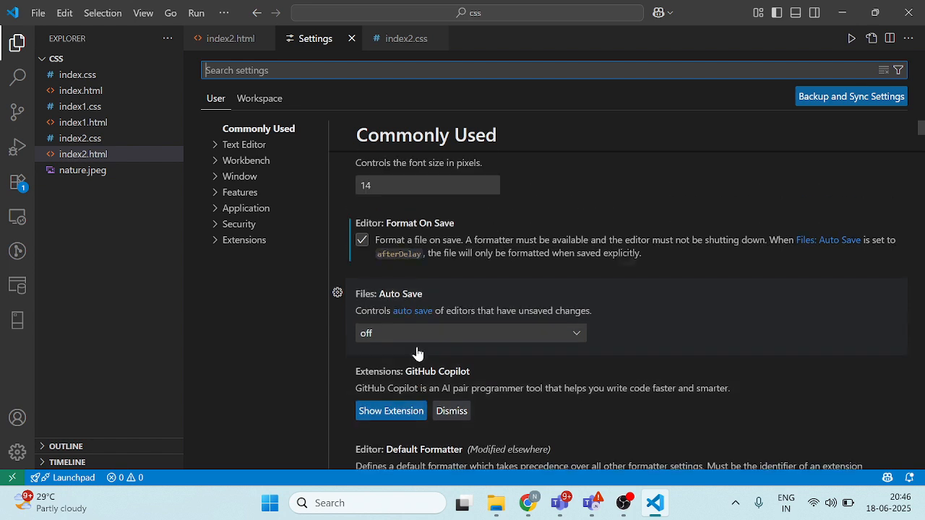
scroll(418, 352, "up", 1)
left_click(17, 452)
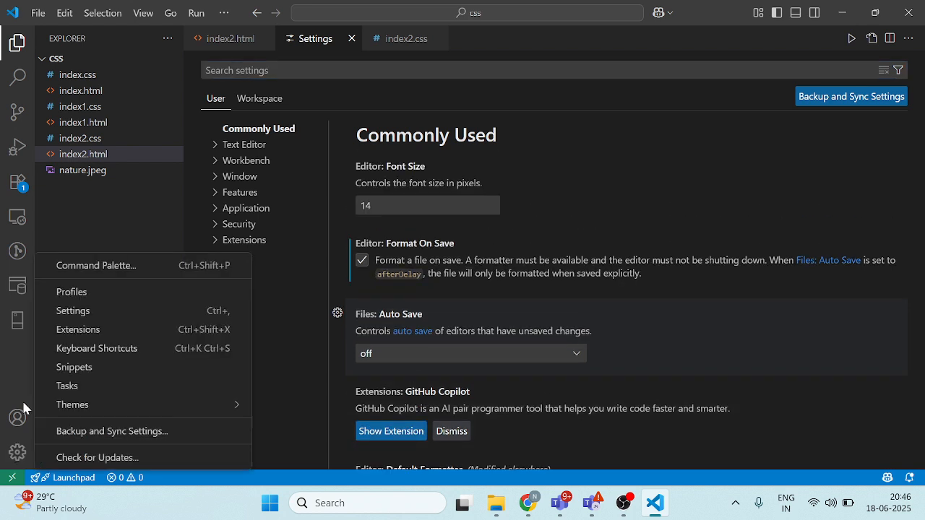
left_click(75, 317)
left_click(399, 206)
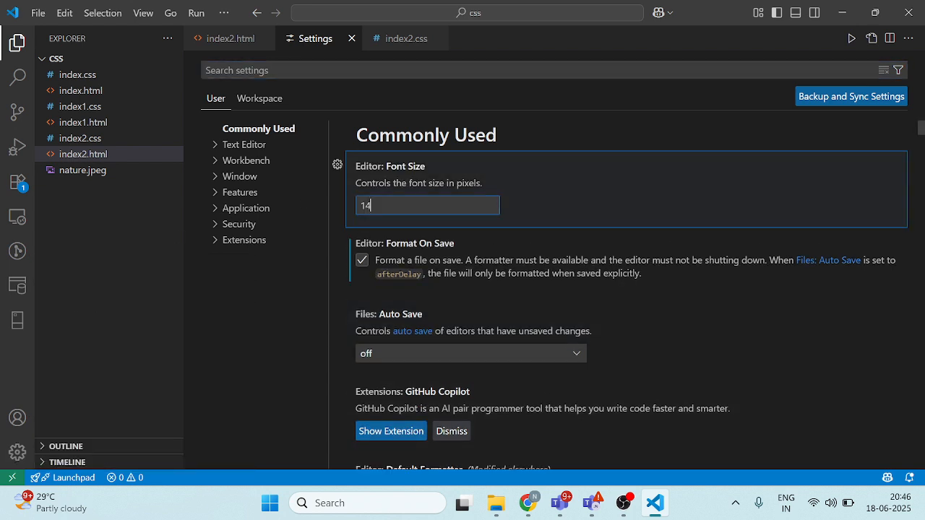
scroll(444, 351, "down", 6)
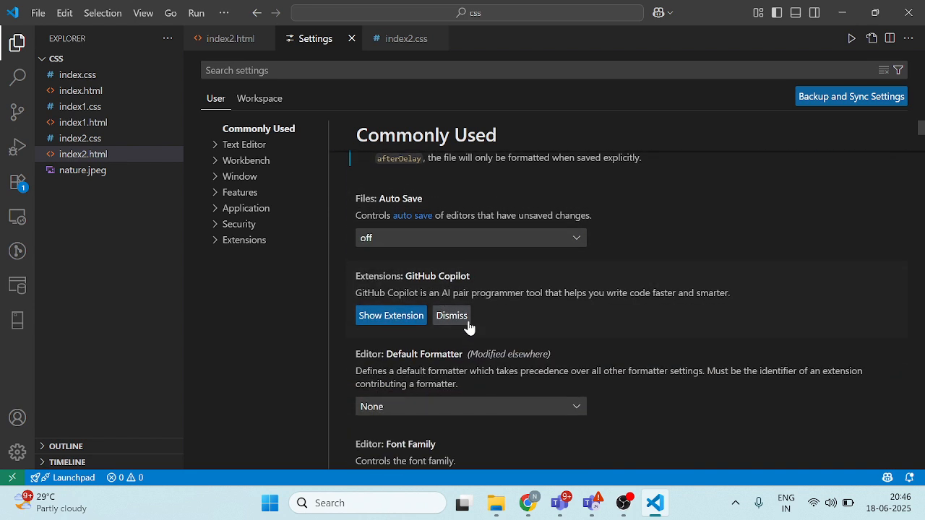
Step: Set Files: Auto Save to afterDelay in the user settings
left_click(12, 456)
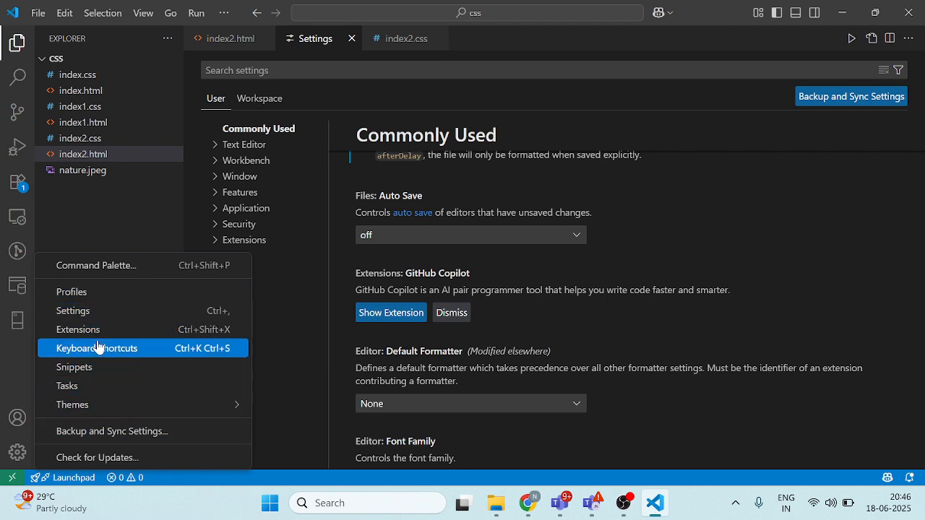
left_click(95, 317)
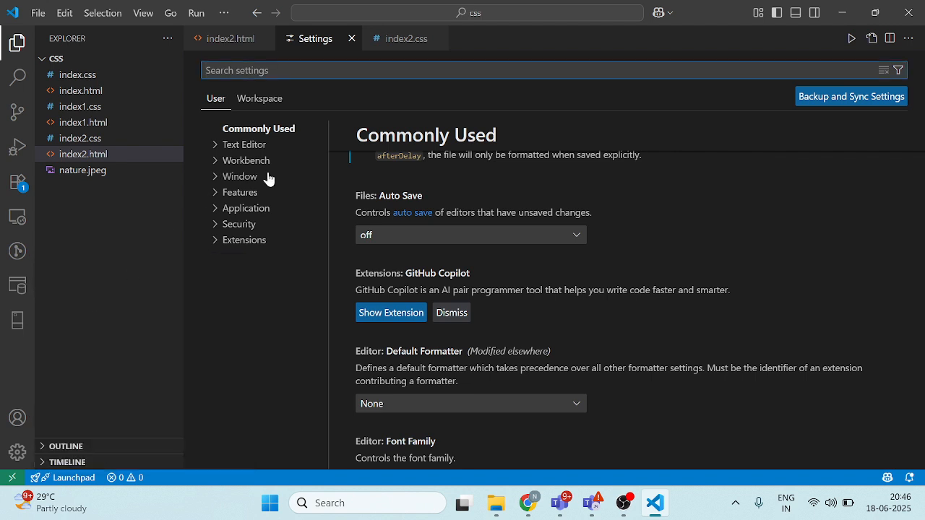
left_click(498, 222)
left_click(434, 257)
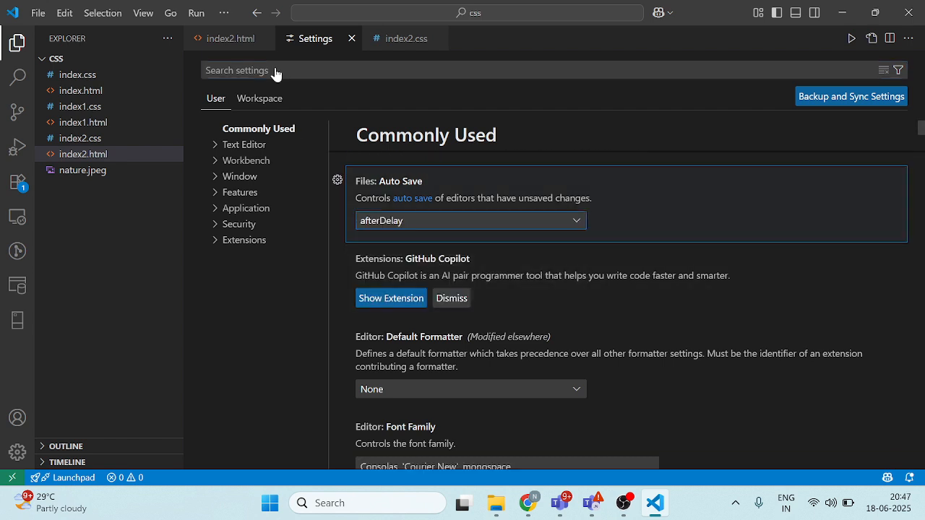
Step: Bring index2.html to the front, switch back to Azure Data Factory in the browser, and view the recent resources on its home page
left_click(234, 37)
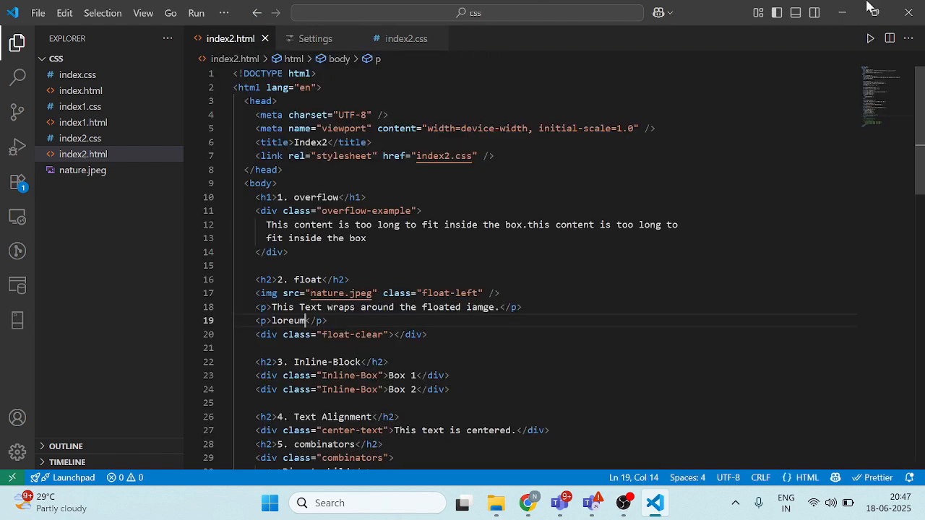
left_click(846, 13)
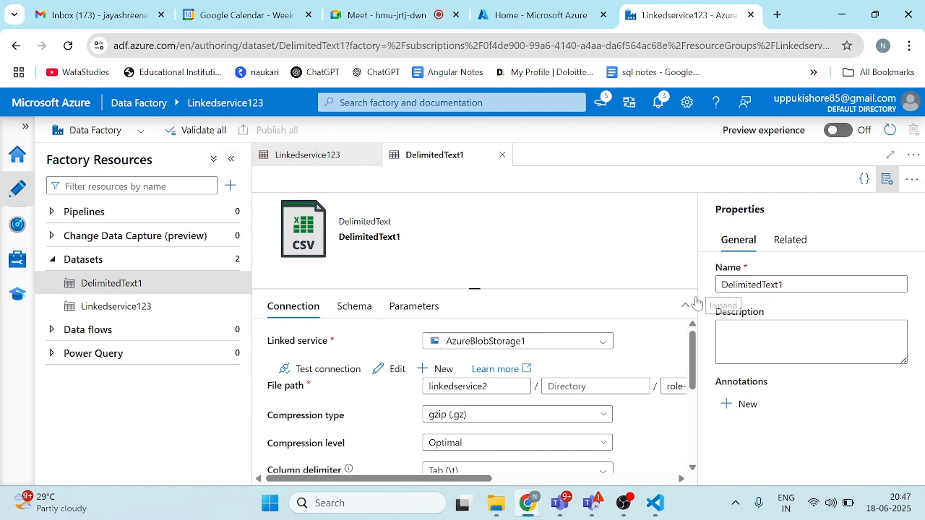
left_click(22, 160)
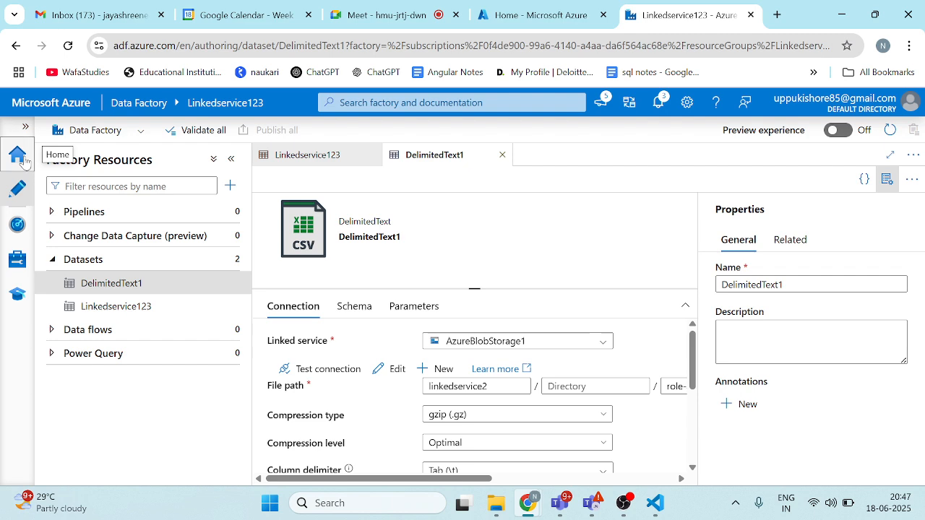
scroll(286, 332, "down", 3)
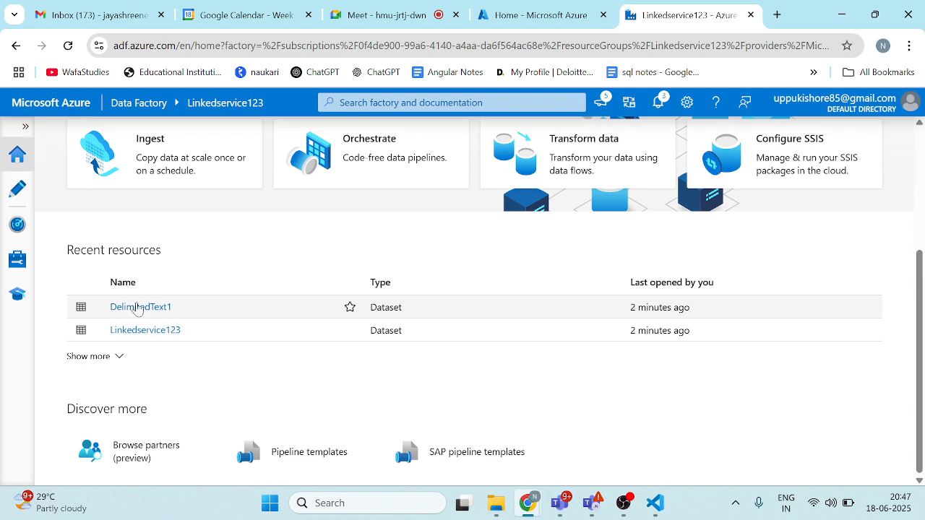
Step: Open the DelimitedText1 dataset from the recent resources and review its connection settings alongside those of the Linkedservice123 dataset
left_click(140, 307)
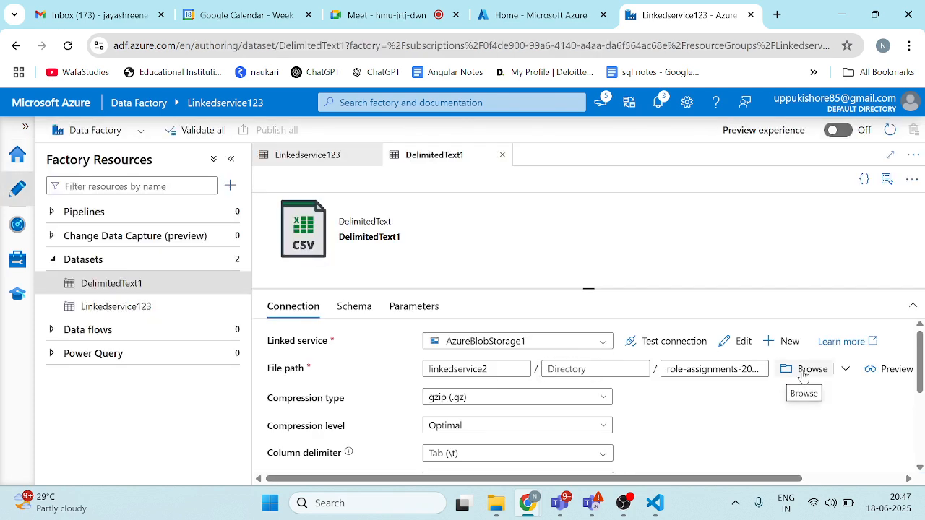
scroll(804, 374, "down", 5)
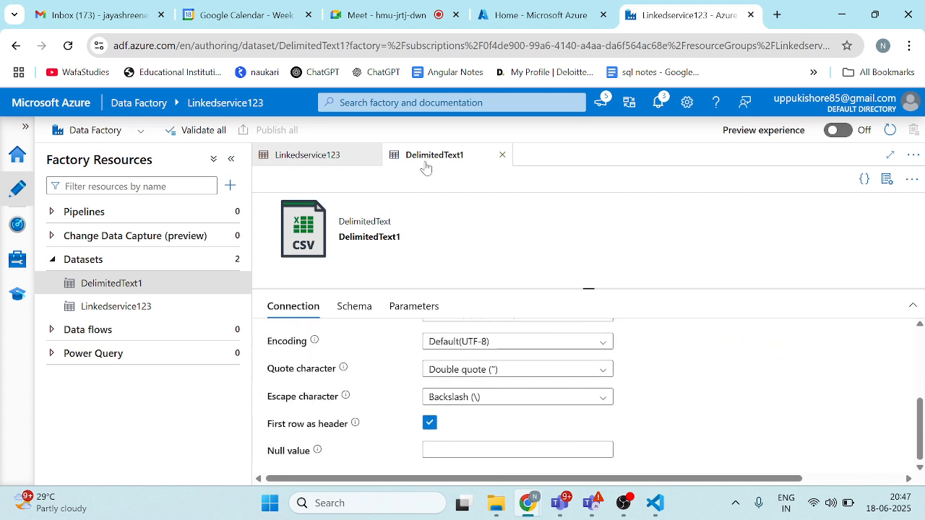
left_click(312, 156)
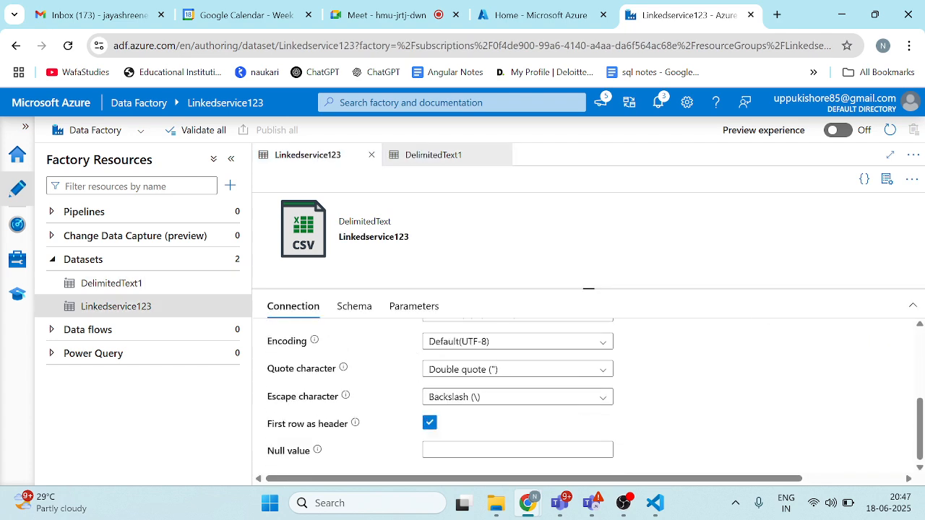
left_click(412, 161)
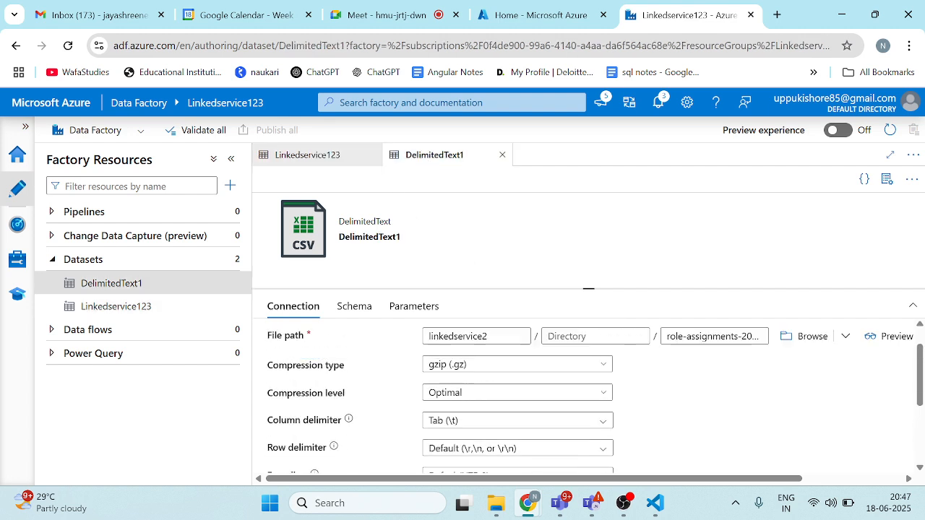
scroll(546, 432, "down", 5)
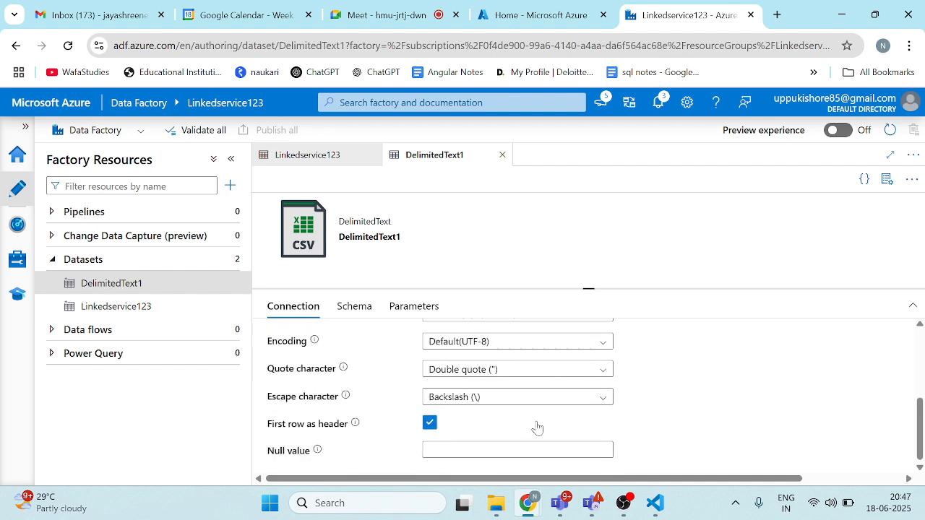
Step: Return to the data factory home page and review the notifications, highlighting the AzureDataLakeStorage1 linked service entry
left_click(17, 158)
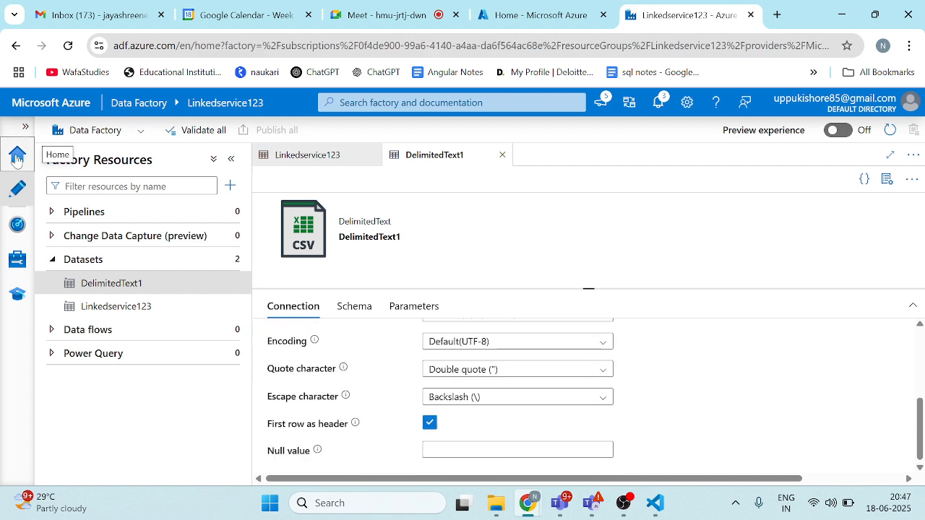
scroll(184, 248, "down", 3)
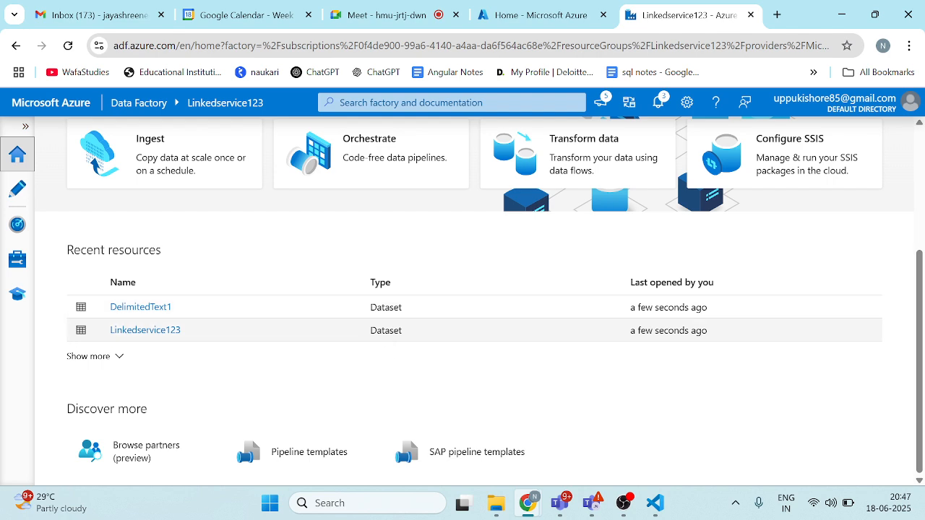
left_click(658, 105)
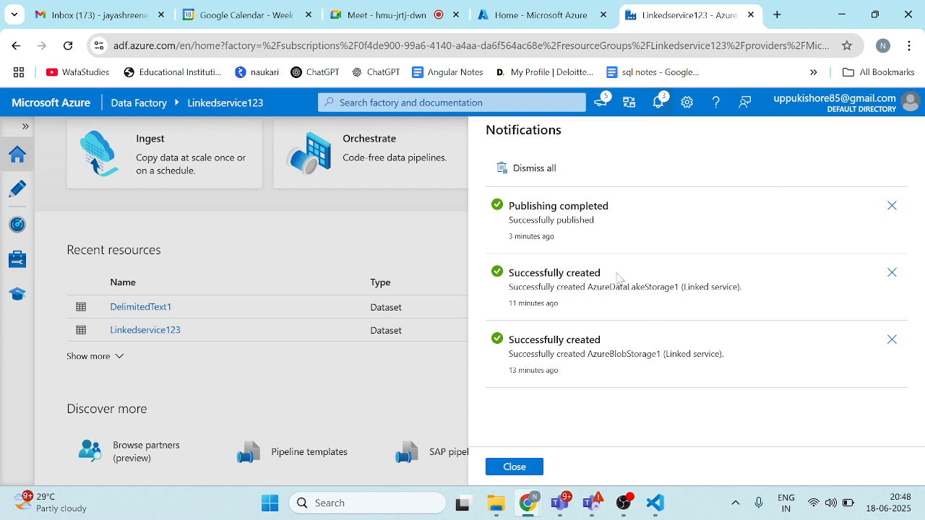
left_click_drag(587, 287, 768, 286)
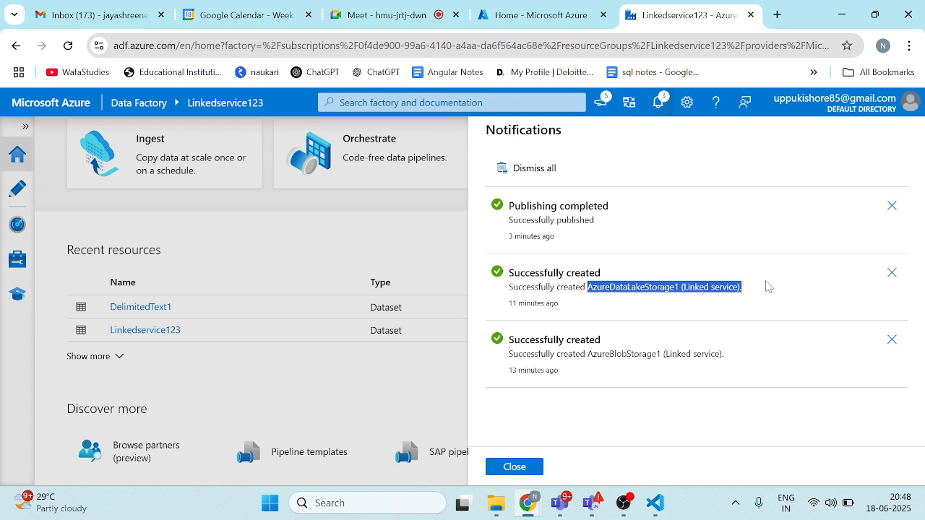
left_click_drag(768, 286, 708, 309)
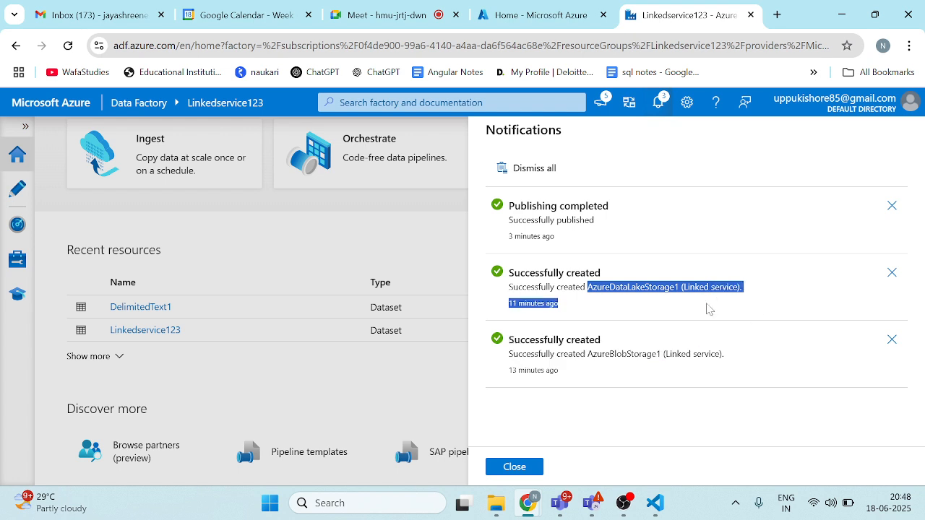
left_click(659, 104)
left_click(659, 104)
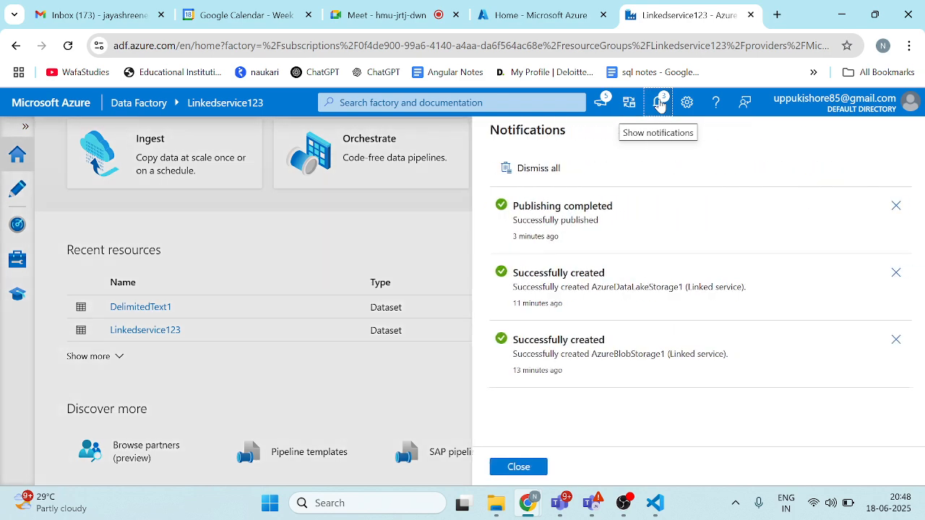
Step: Browse the Data Factory release notes and updates, and close them
left_click(604, 106)
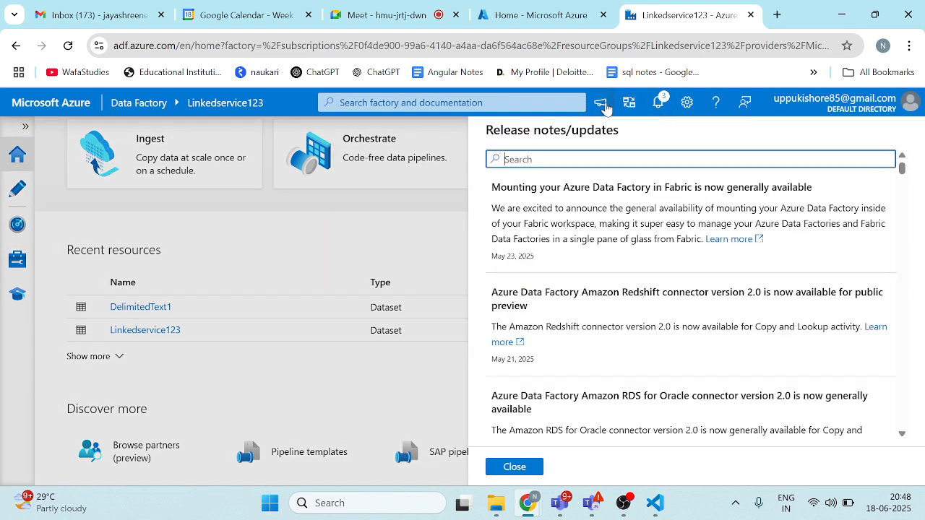
scroll(578, 321, "down", 15)
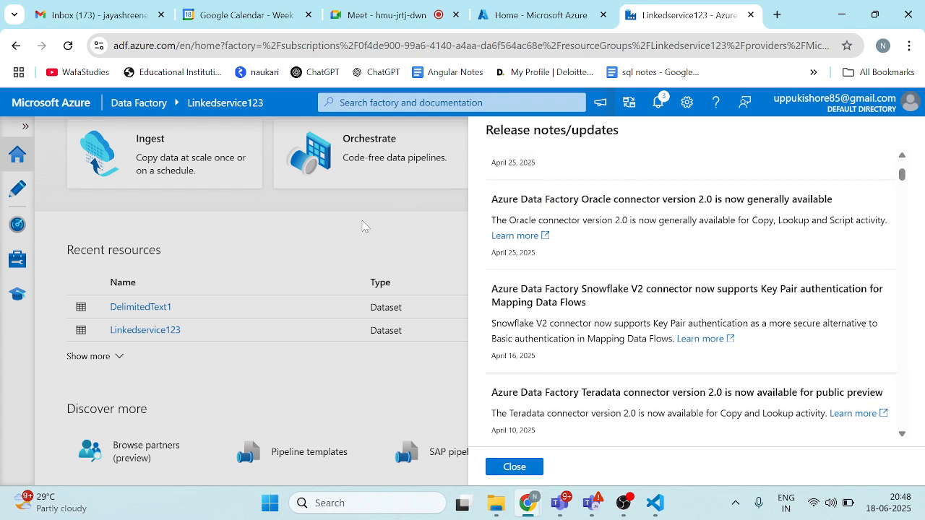
left_click(524, 468)
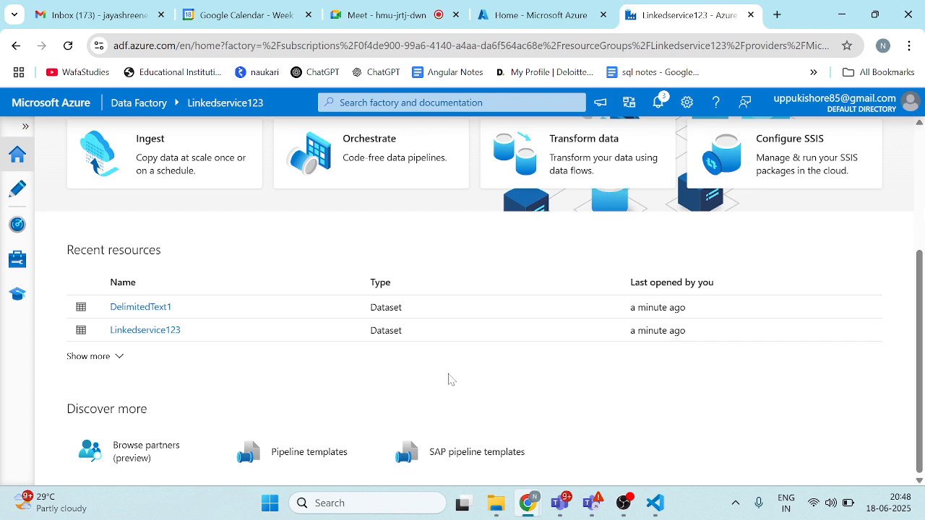